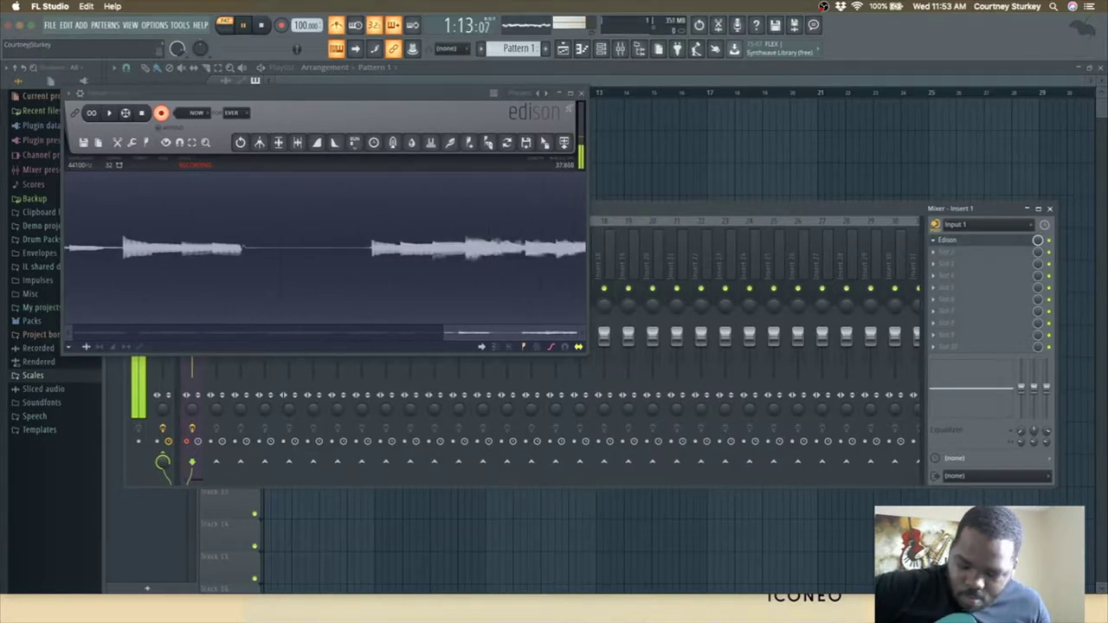
# Stop the Edison recording and hide the mixer to show the playlist.
pyautogui.press('space')
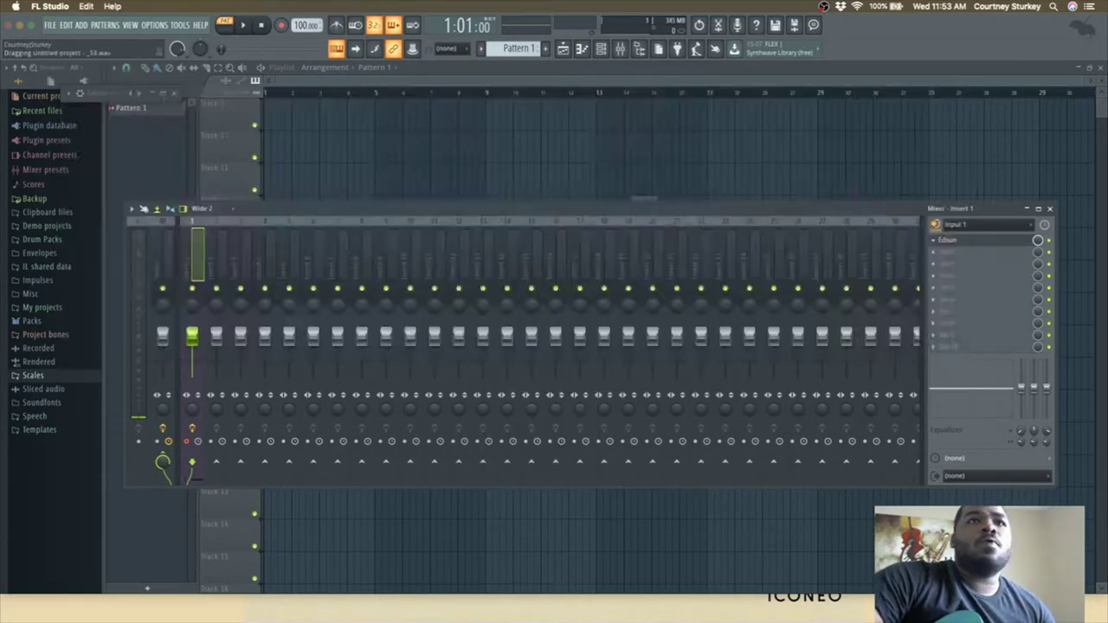
pyautogui.press('F9')
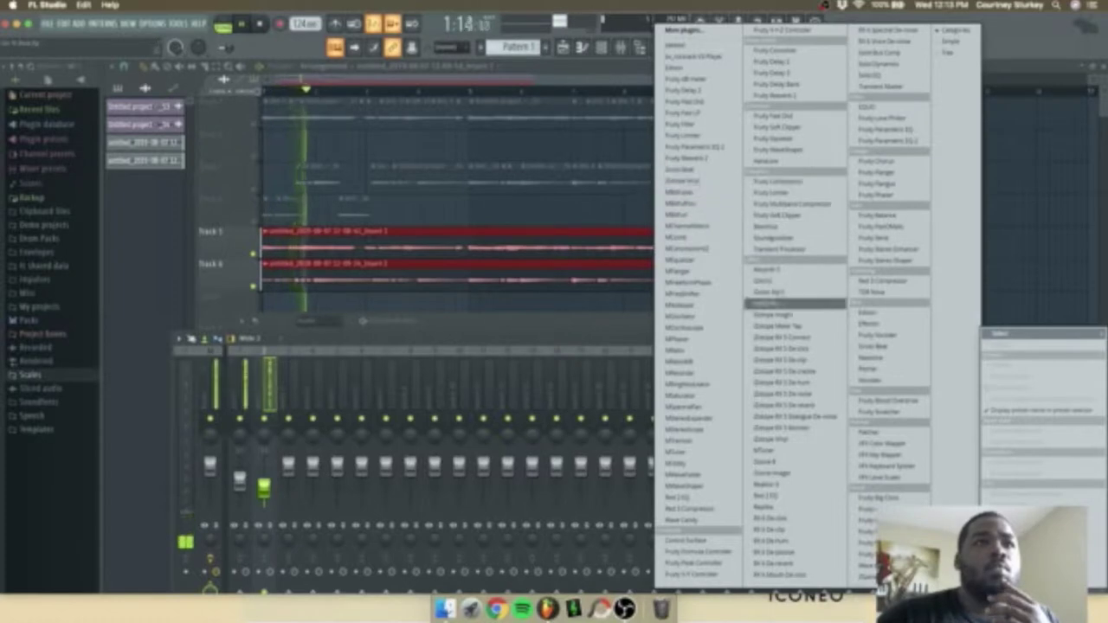
# Add Guitar Rig 5 to mixer Insert 2 and filter its presets to the Pop style.
pyautogui.click(771, 292)
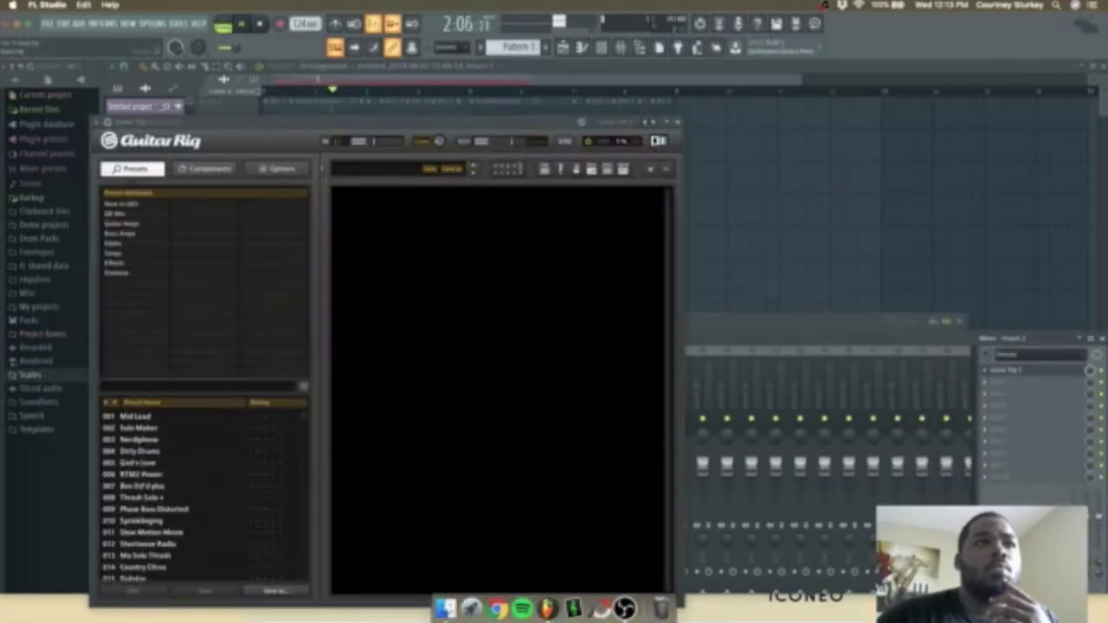
pyautogui.click(126, 234)
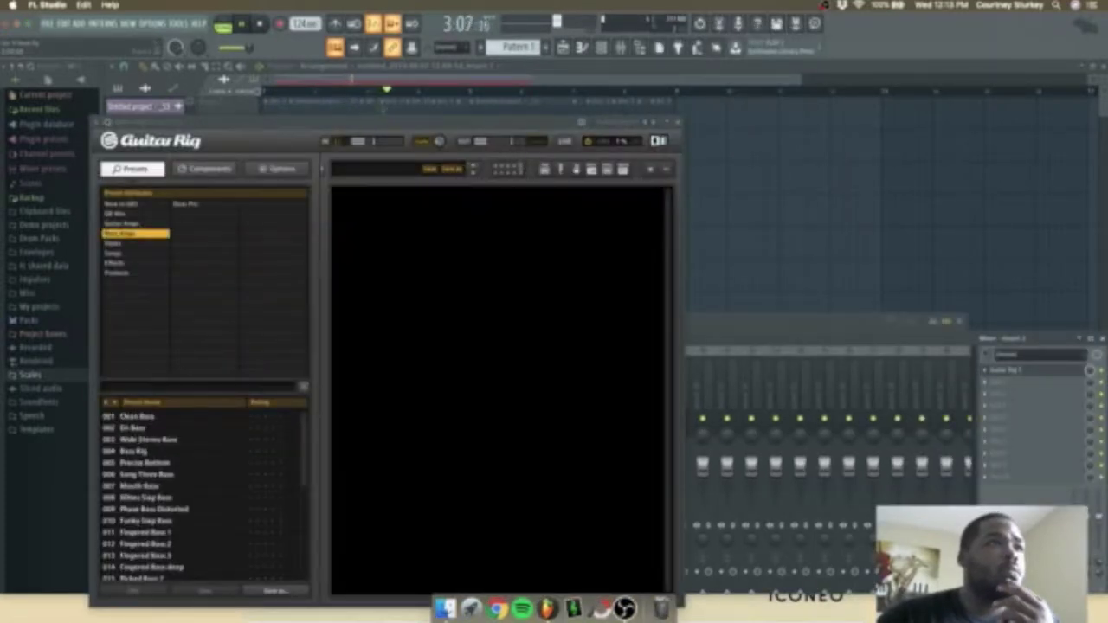
pyautogui.click(125, 224)
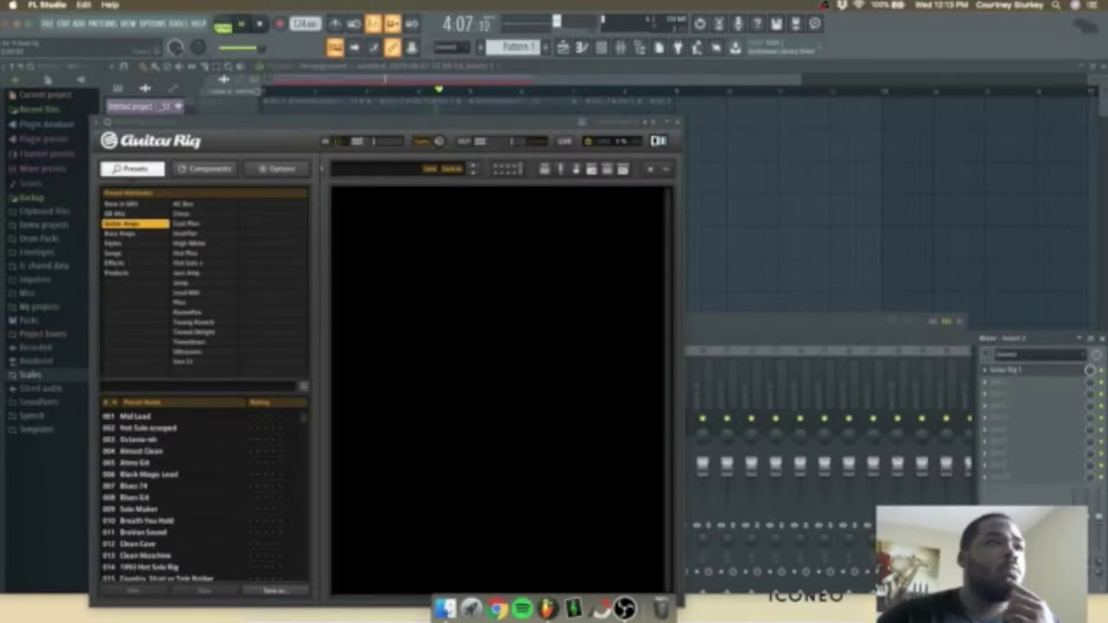
pyautogui.click(125, 253)
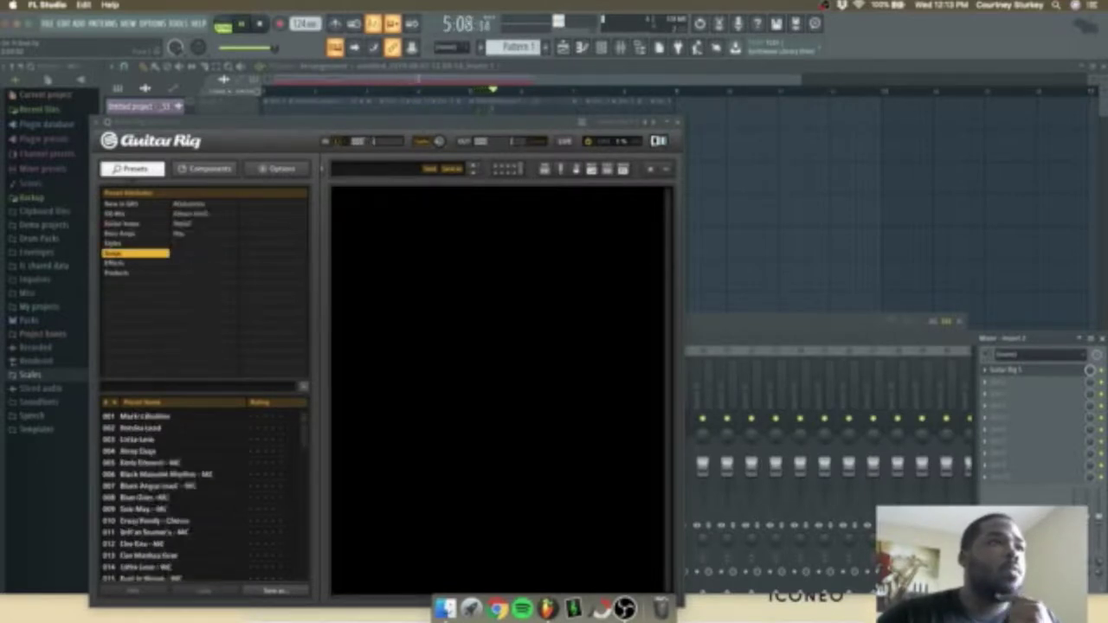
pyautogui.click(125, 243)
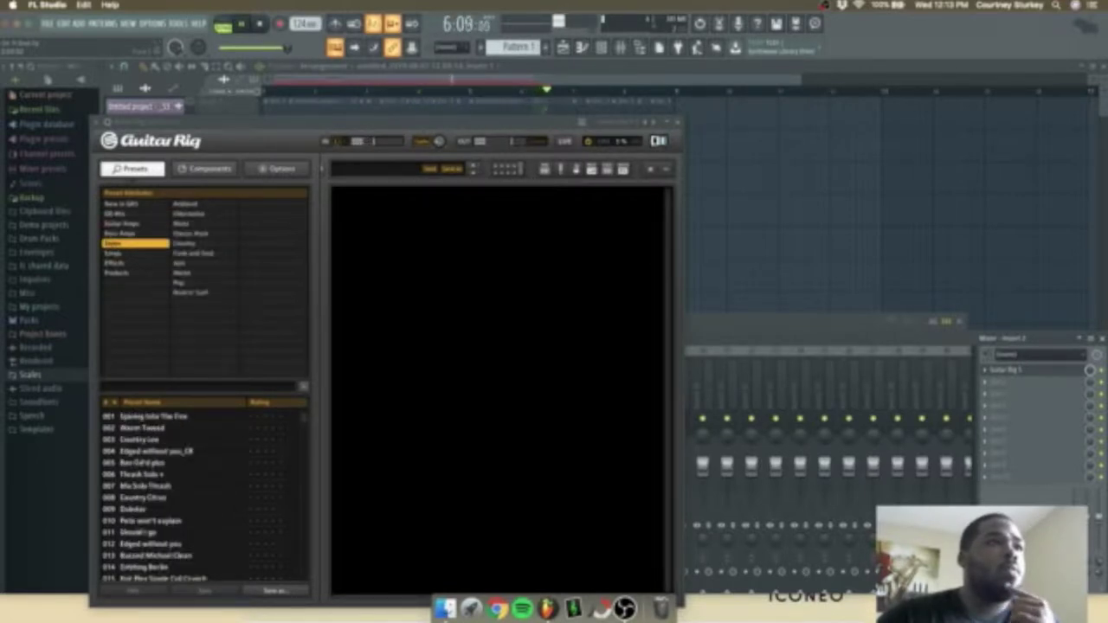
pyautogui.click(180, 283)
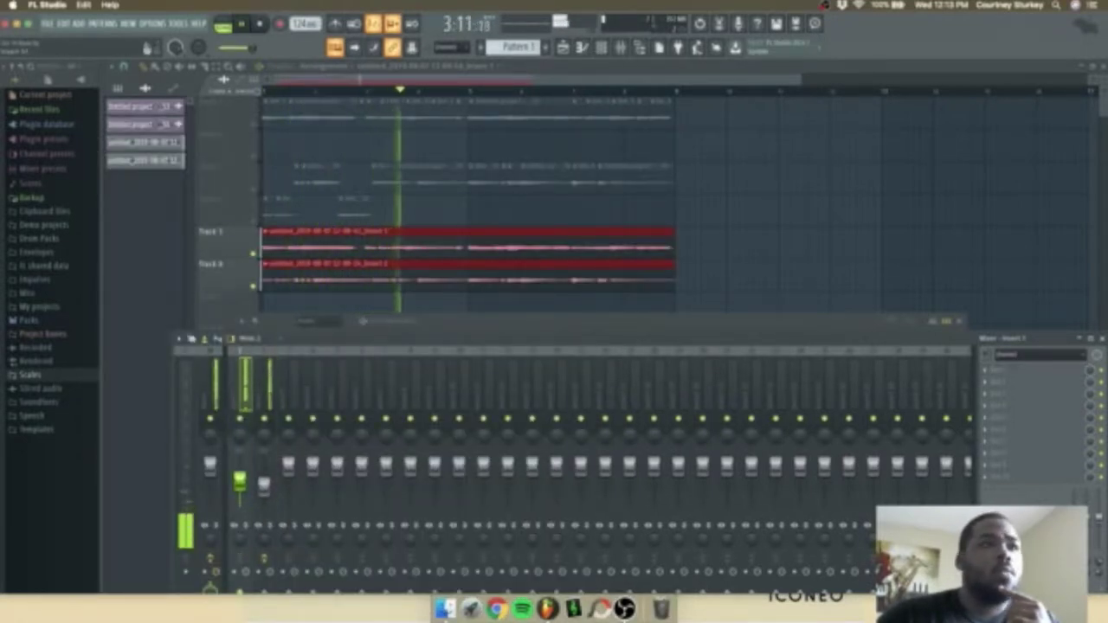
# Add Guitar Rig 5 to mixer Insert 1 and load the Sultans of Pop preset from the Pop style.
pyautogui.click(985, 370)
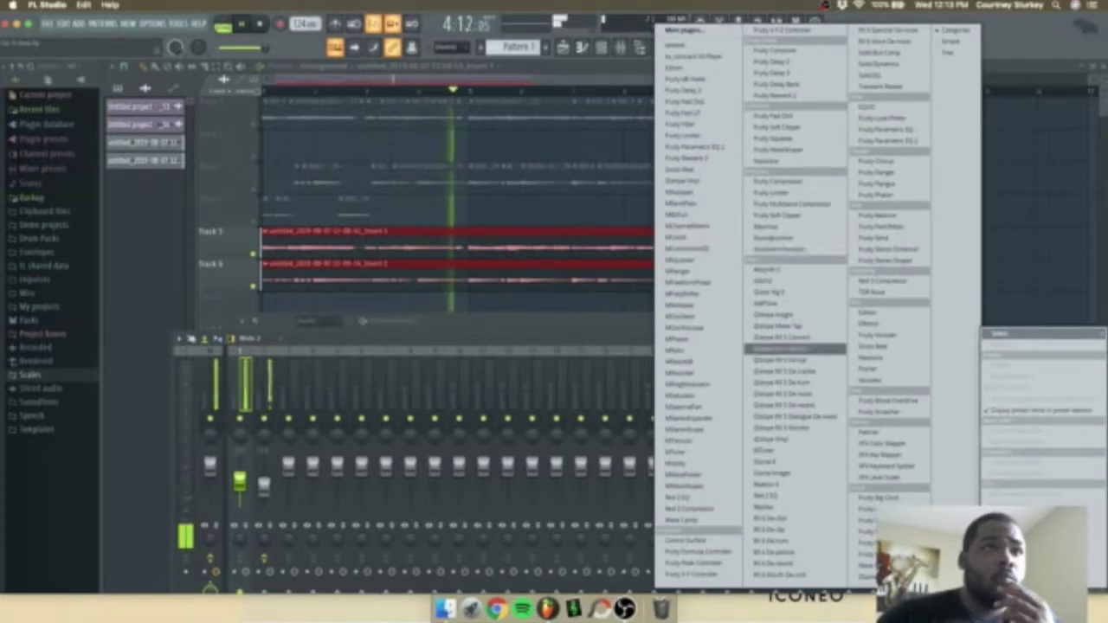
pyautogui.click(794, 304)
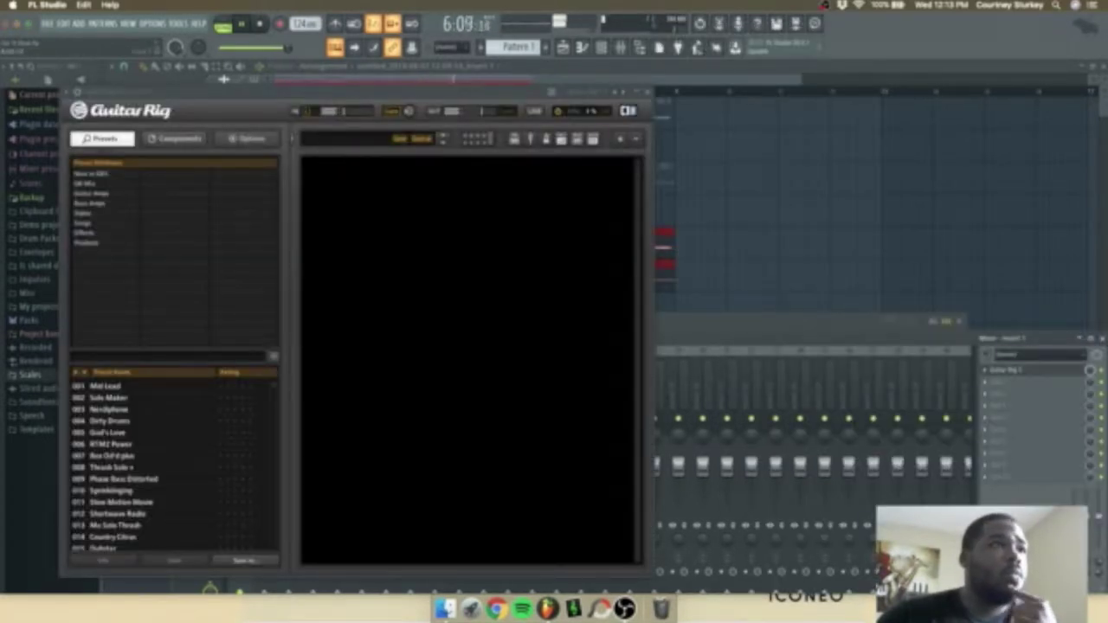
pyautogui.click(84, 213)
pyautogui.click(164, 253)
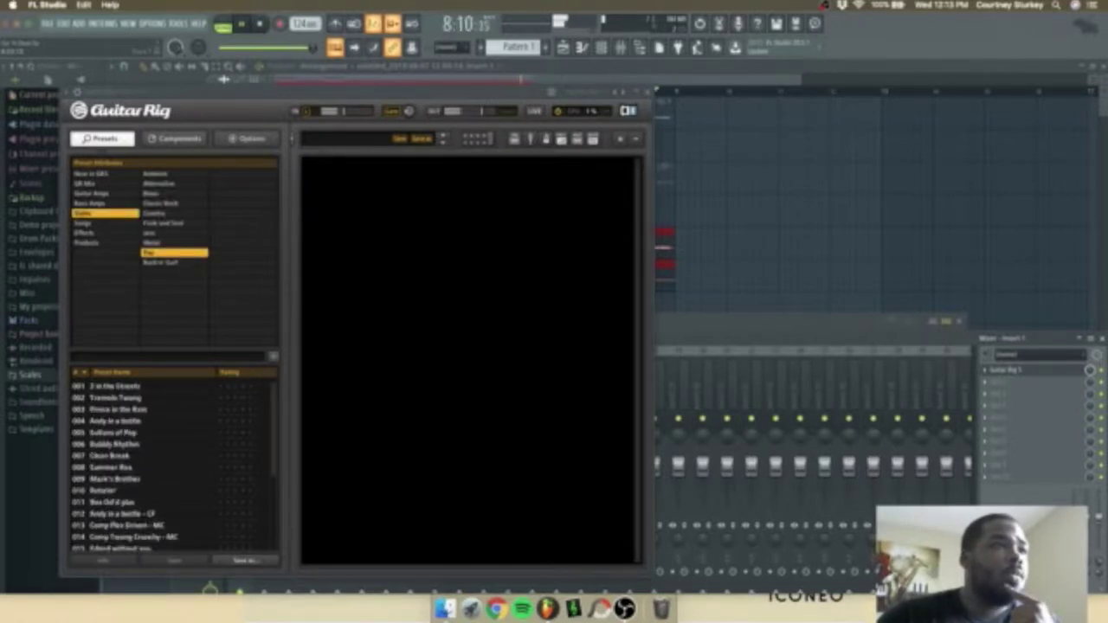
pyautogui.doubleClick(113, 433)
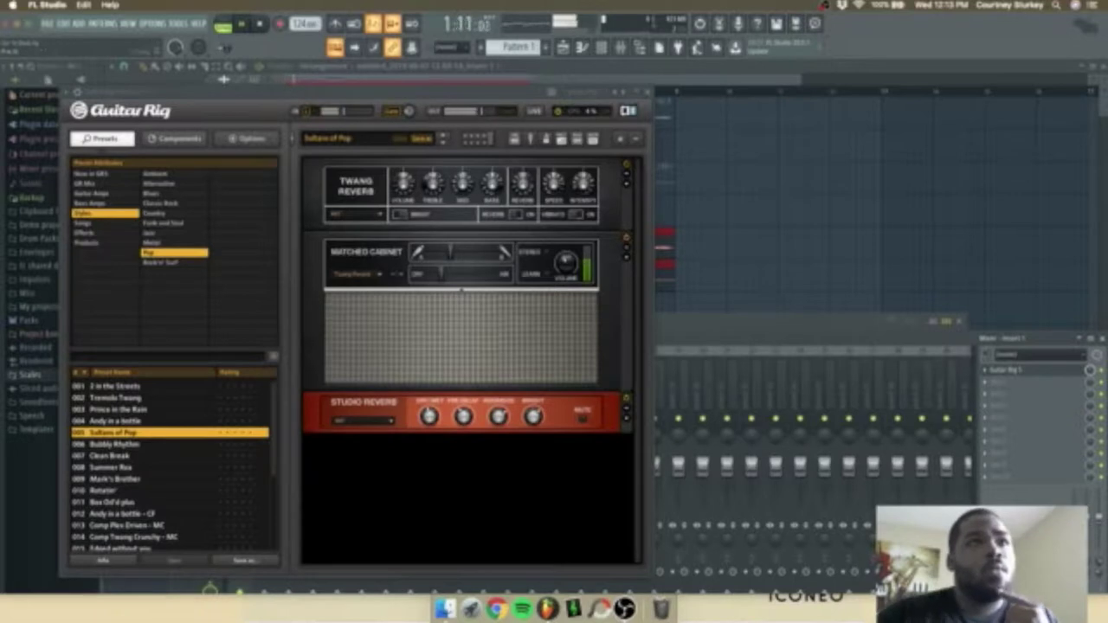
pyautogui.click(647, 92)
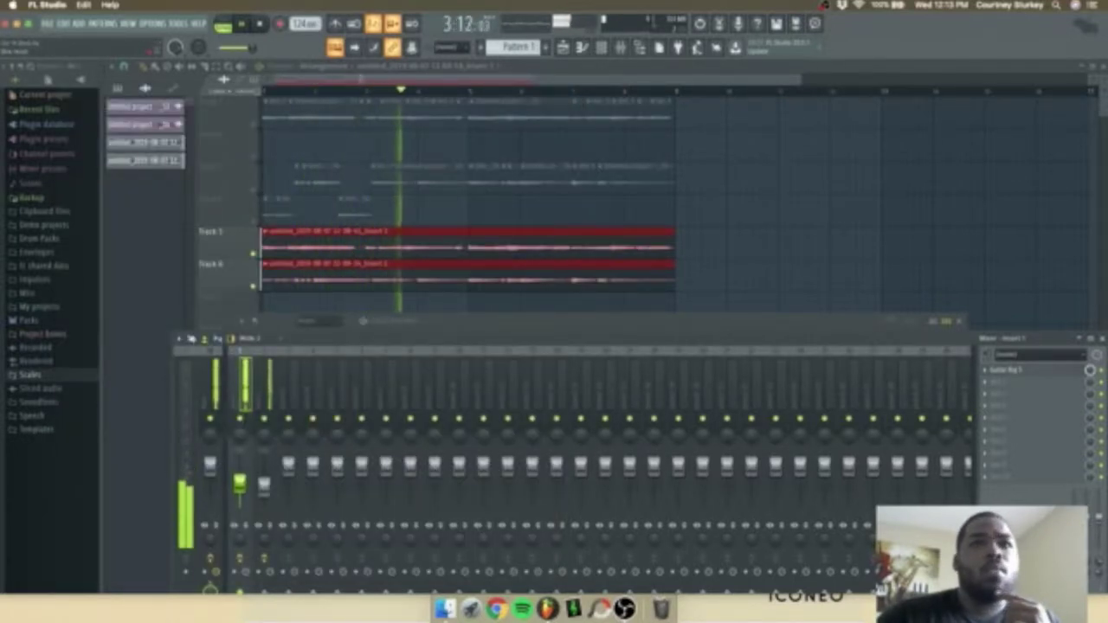
# Pan the two guitar inserts apart, balance their fader levels and hide the mixer.
pyautogui.moveTo(572, 338); pyautogui.dragTo(564, 268)
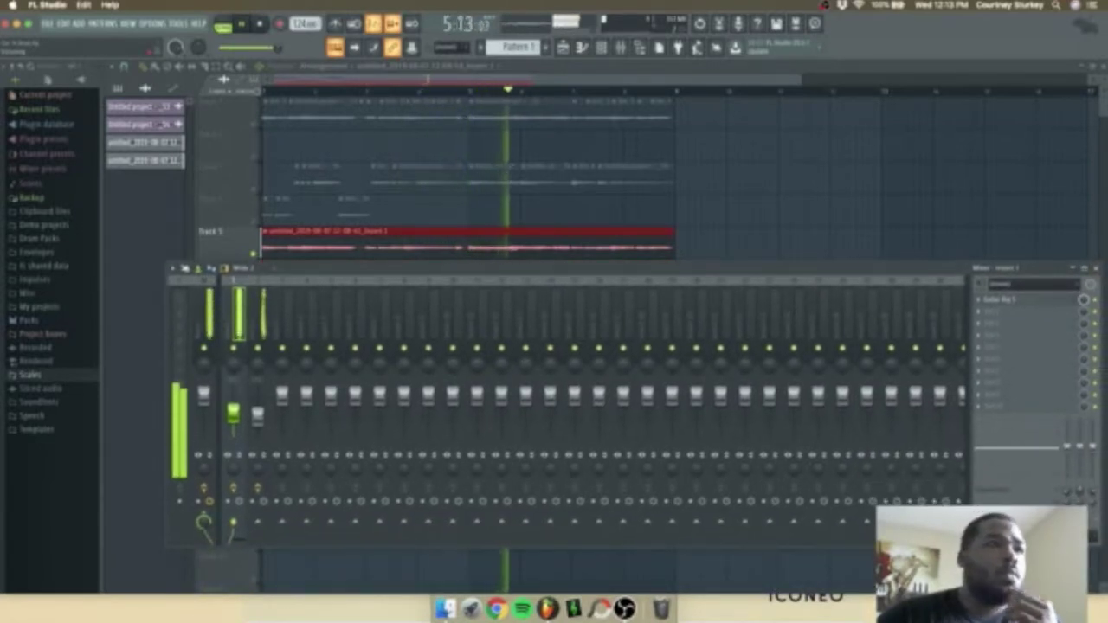
pyautogui.moveTo(257, 364); pyautogui.dragTo(257, 358)
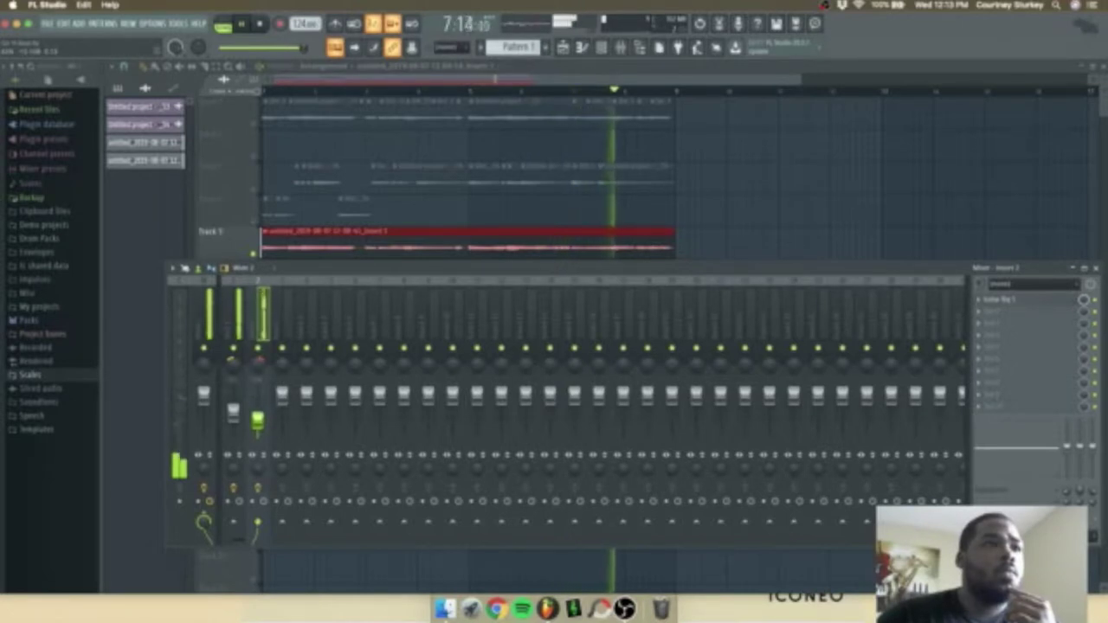
pyautogui.moveTo(233, 412); pyautogui.dragTo(257, 418)
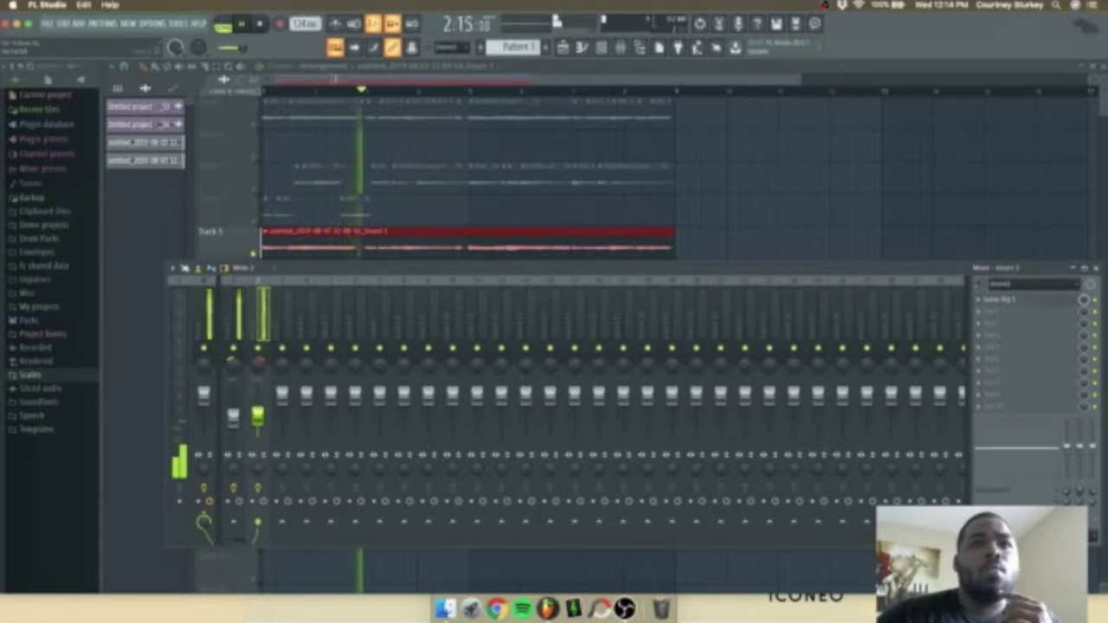
pyautogui.press('F9')
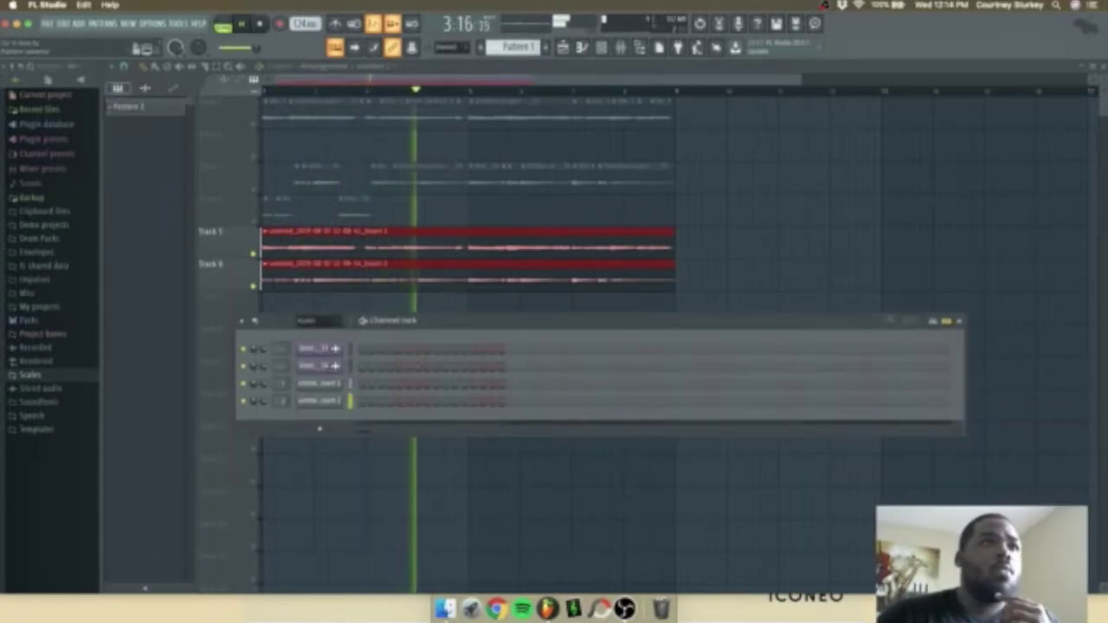
# Place Pattern 1 on Track 7 across bars 1 to 8 and play it with only Tracks 5 to 7 unmuted.
pyautogui.click(277, 305)
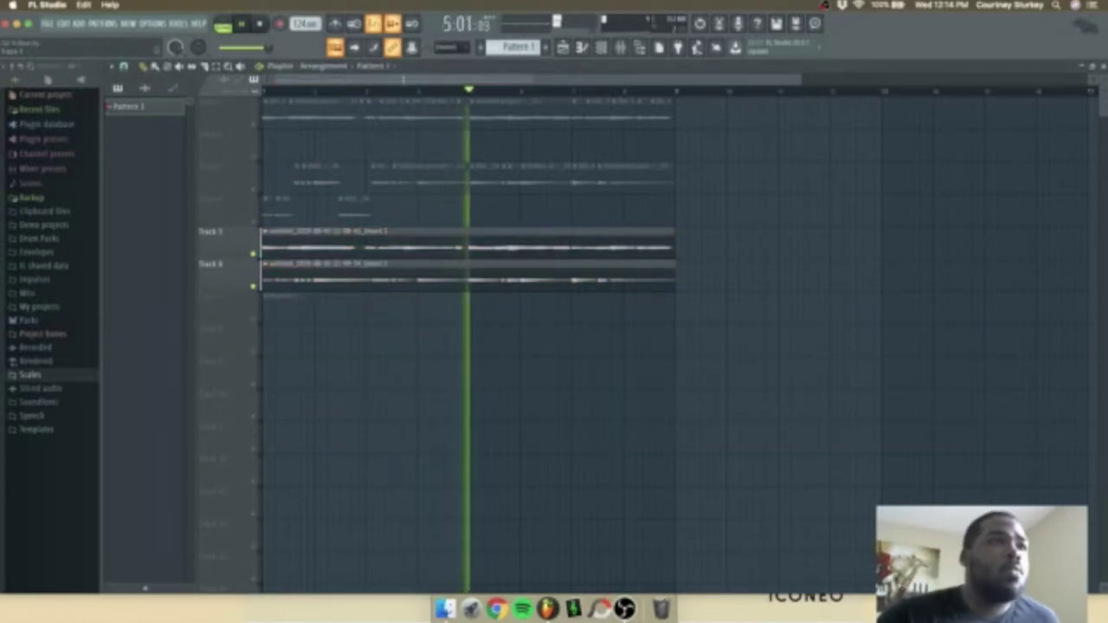
pyautogui.rightClick(253, 319)
pyautogui.press('space')
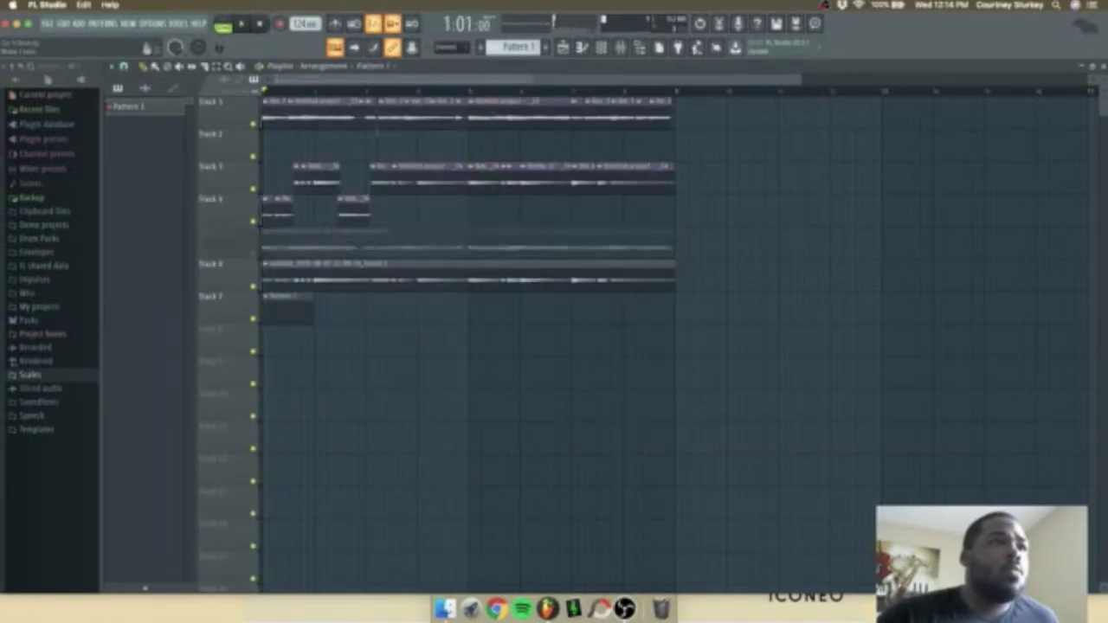
pyautogui.rightClick(253, 253)
pyautogui.click(253, 286)
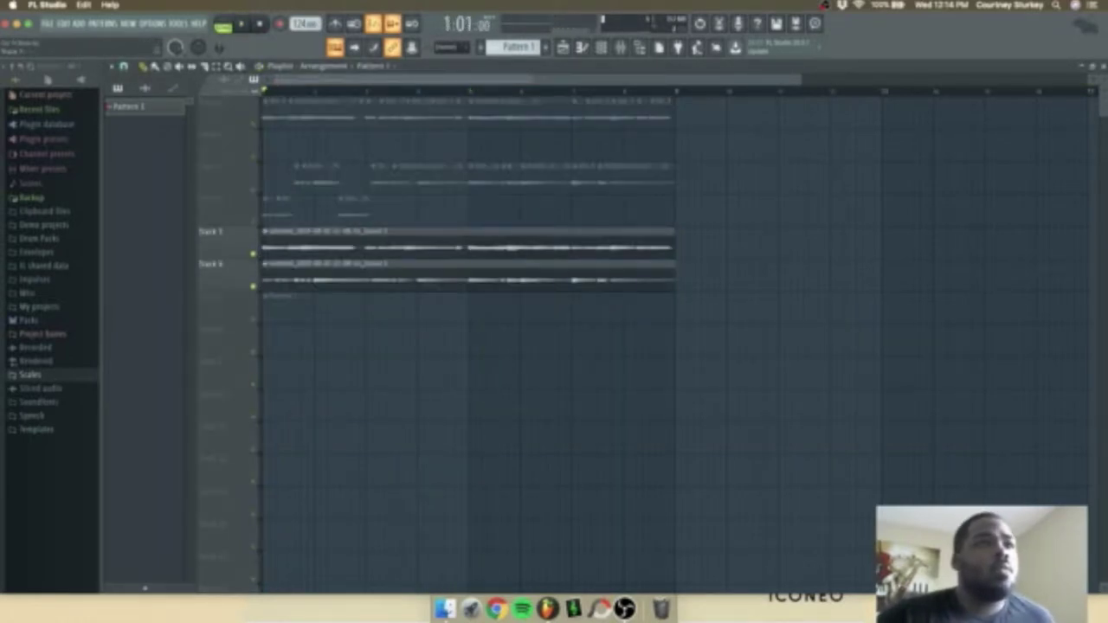
pyautogui.press('space')
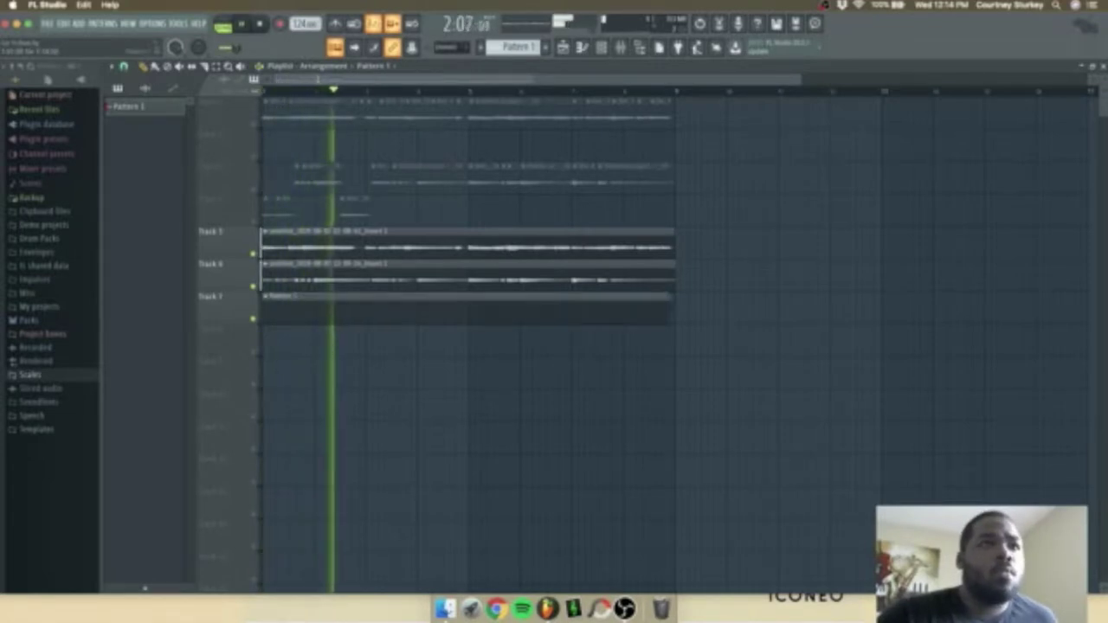
# Load the Indeed drum pack's Clap sample into the clap channel and add its High Hat as a new channel.
pyautogui.press('F6')
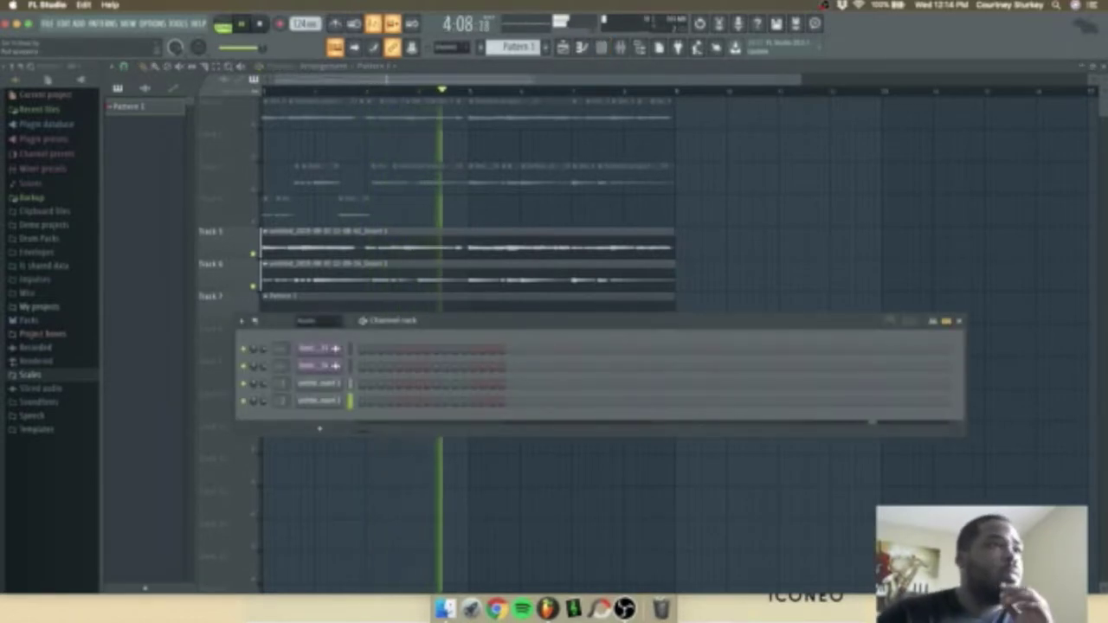
pyautogui.click(37, 252)
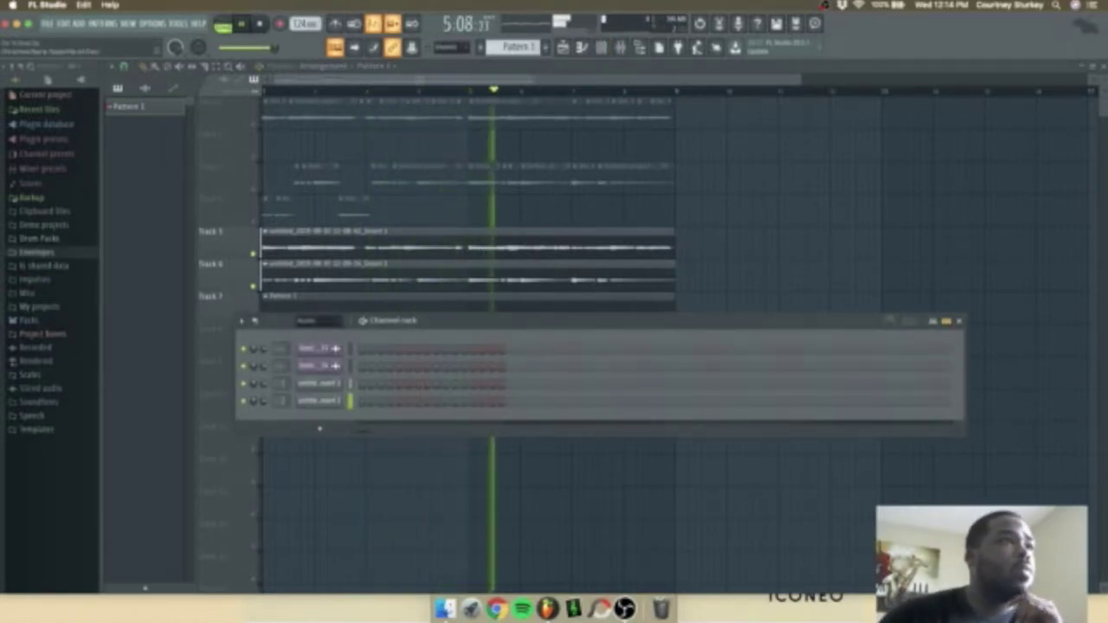
pyautogui.click(39, 239)
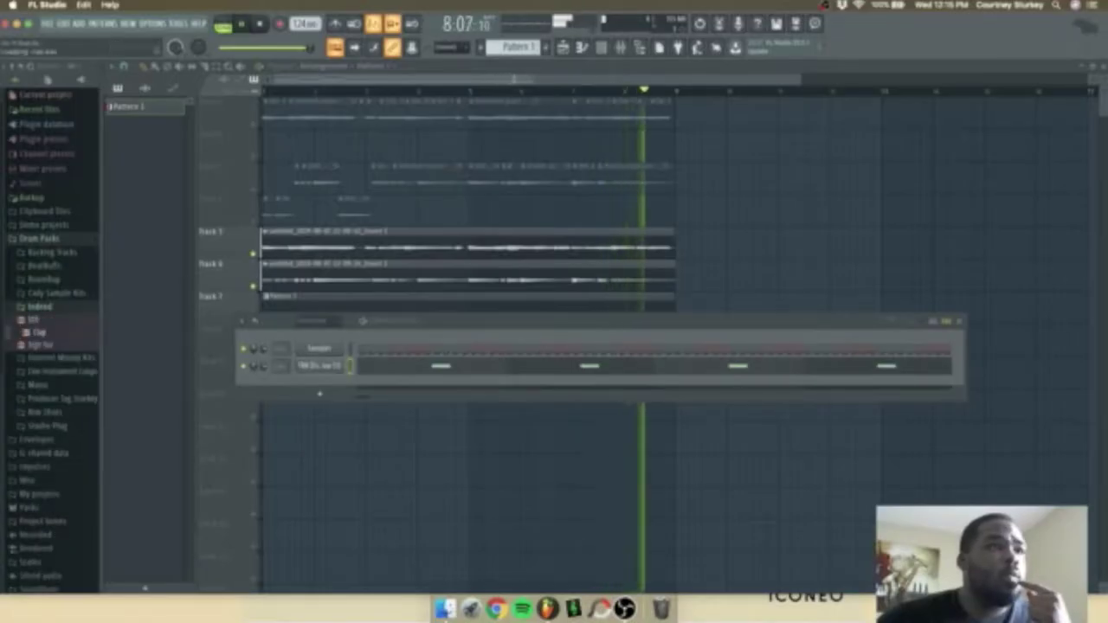
pyautogui.moveTo(35, 333); pyautogui.dragTo(319, 365)
pyautogui.moveTo(41, 345); pyautogui.dragTo(320, 394)
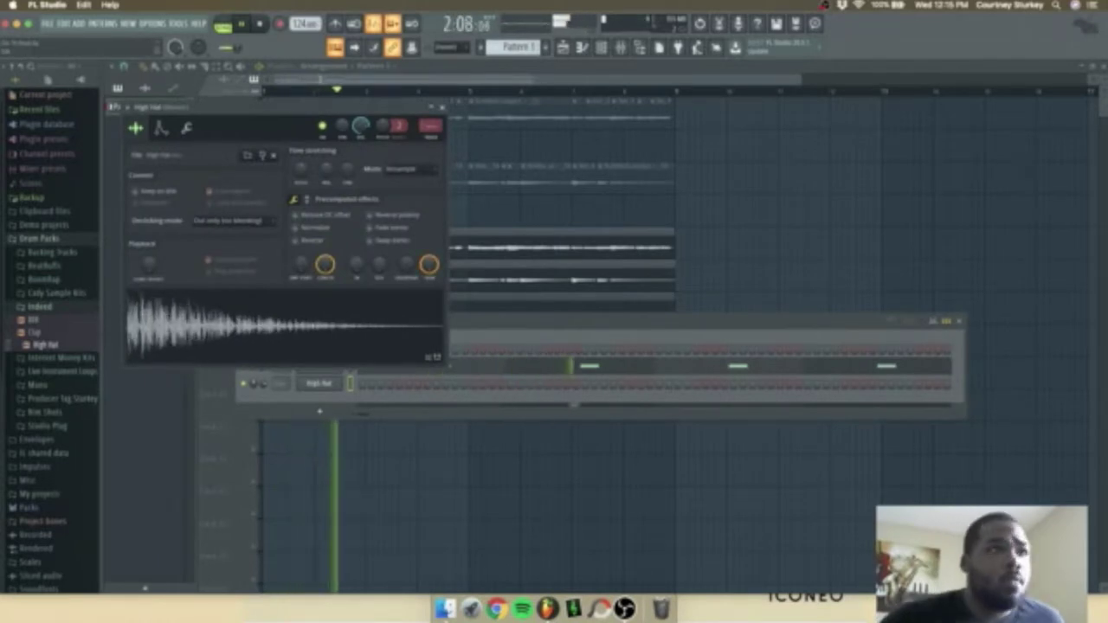
# Add a fade-in and fade-out to the High Hat sample and fill its channel on every second step.
pyautogui.moveTo(379, 265); pyautogui.dragTo(357, 247)
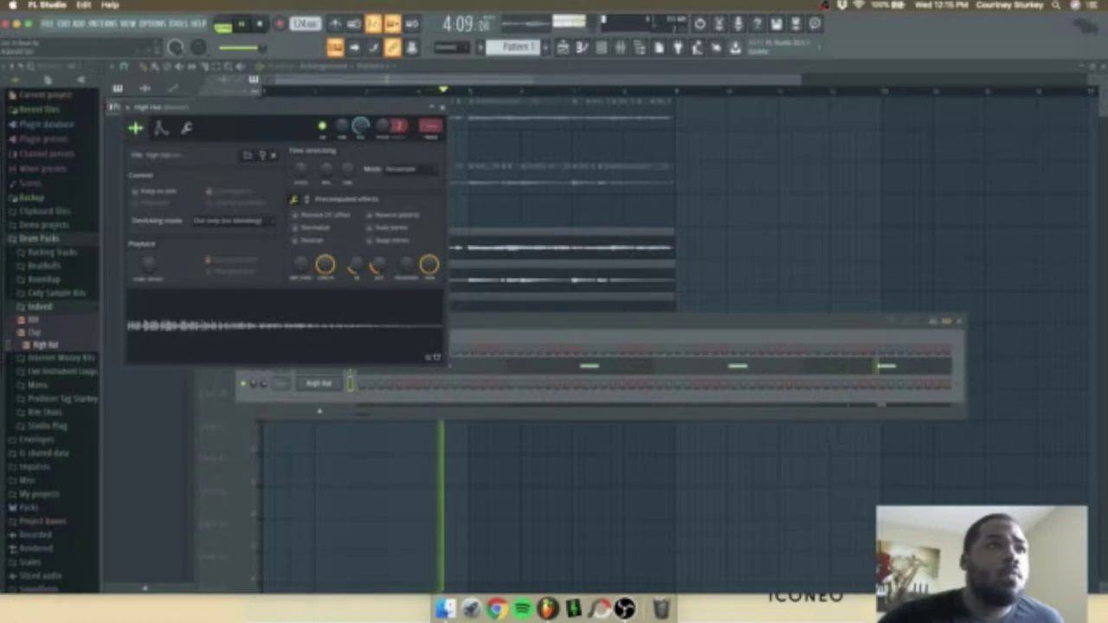
pyautogui.click(443, 108)
pyautogui.rightClick(340, 380)
pyautogui.click(477, 421)
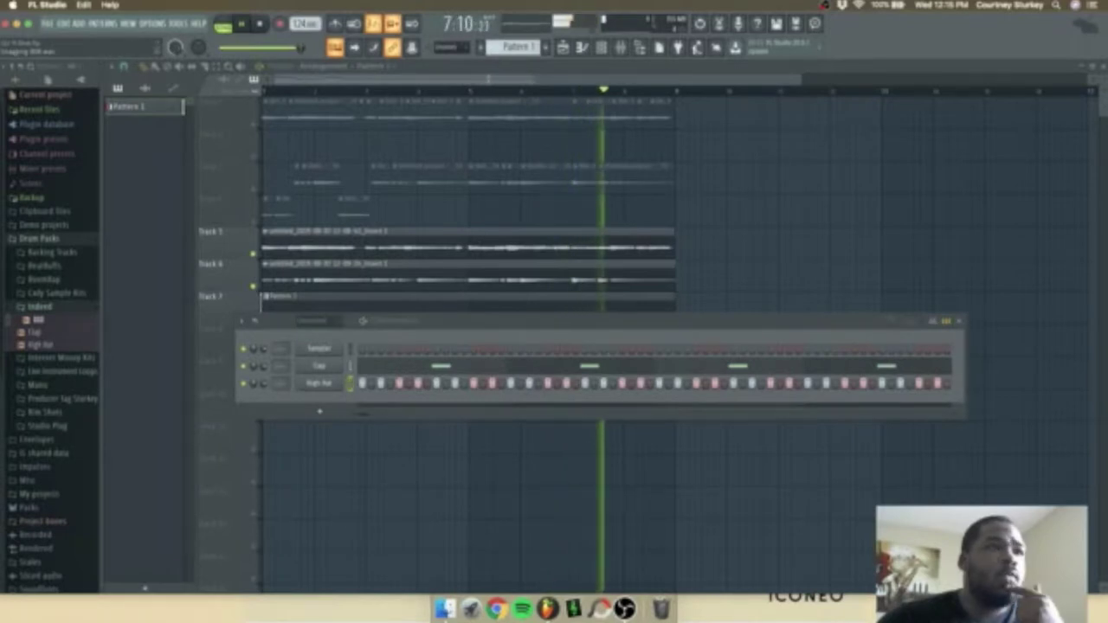
# Add the Indeed pack's 808 sample as a new channel and open its piano roll.
pyautogui.moveTo(38, 320); pyautogui.dragTo(338, 400)
pyautogui.rightClick(341, 398)
pyautogui.click(372, 401)
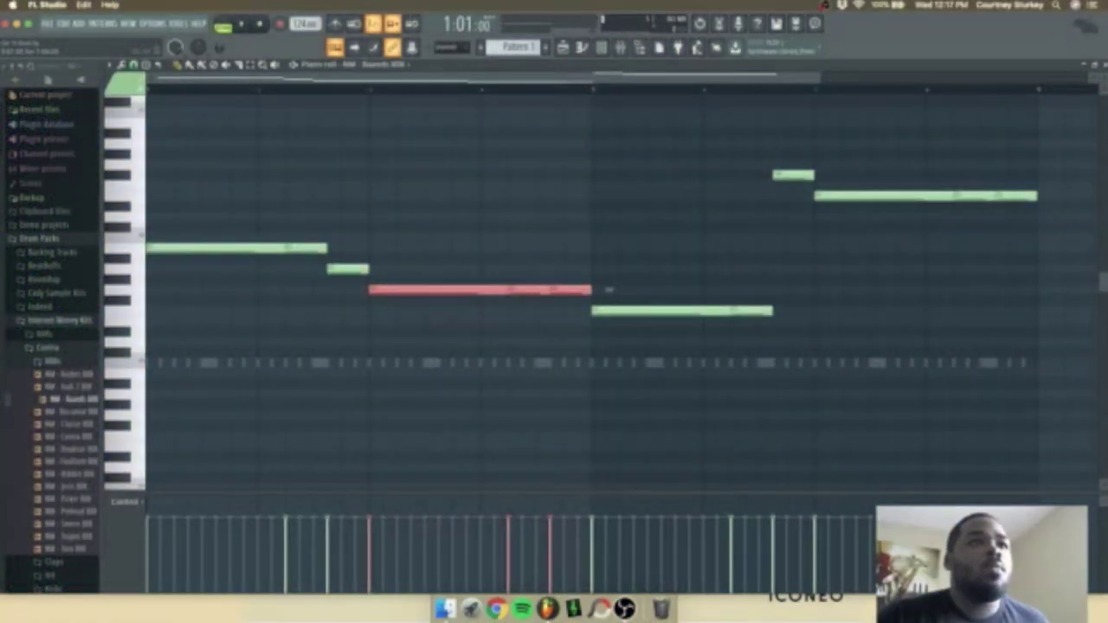
# Raise the 808 notes in bars 3 and 4 by two semitones and start playback.
pyautogui.moveTo(608, 290); pyautogui.dragTo(609, 269)
pyautogui.press('space')
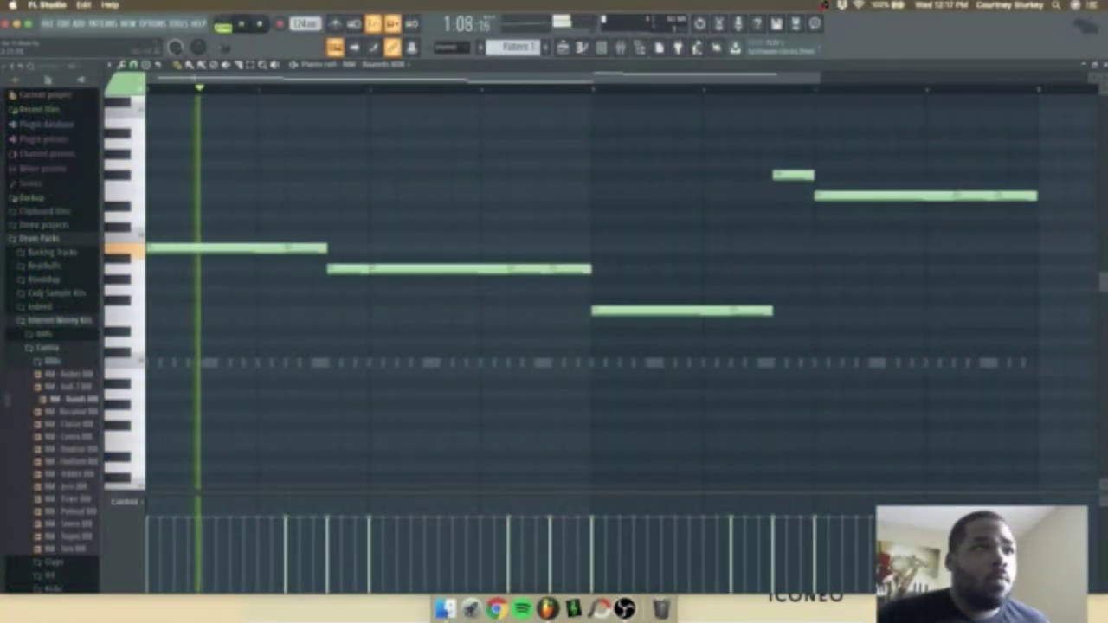
# Try the short 808 note at the end of bar 2 one semitone lower, restore its pitch and restart playback.
pyautogui.moveTo(346, 269)
pyautogui.mouseDown()
pyautogui.moveTo(346, 258)
pyautogui.moveTo(347, 279)
pyautogui.mouseUp()
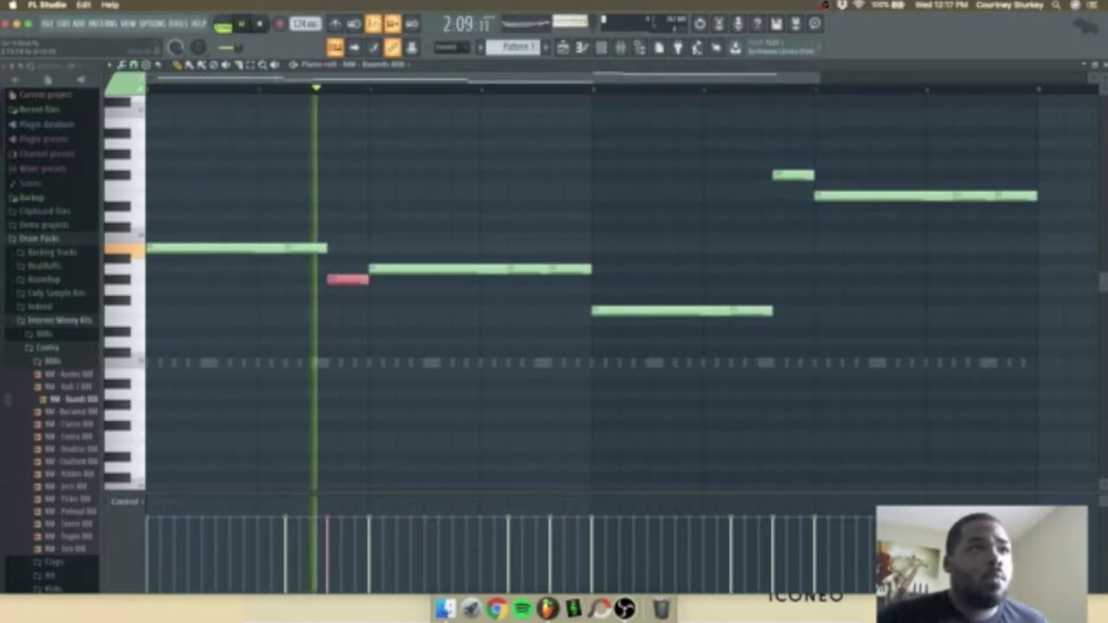
pyautogui.hotkey('shift', 'Up')
pyautogui.press('space')
pyautogui.press('space')
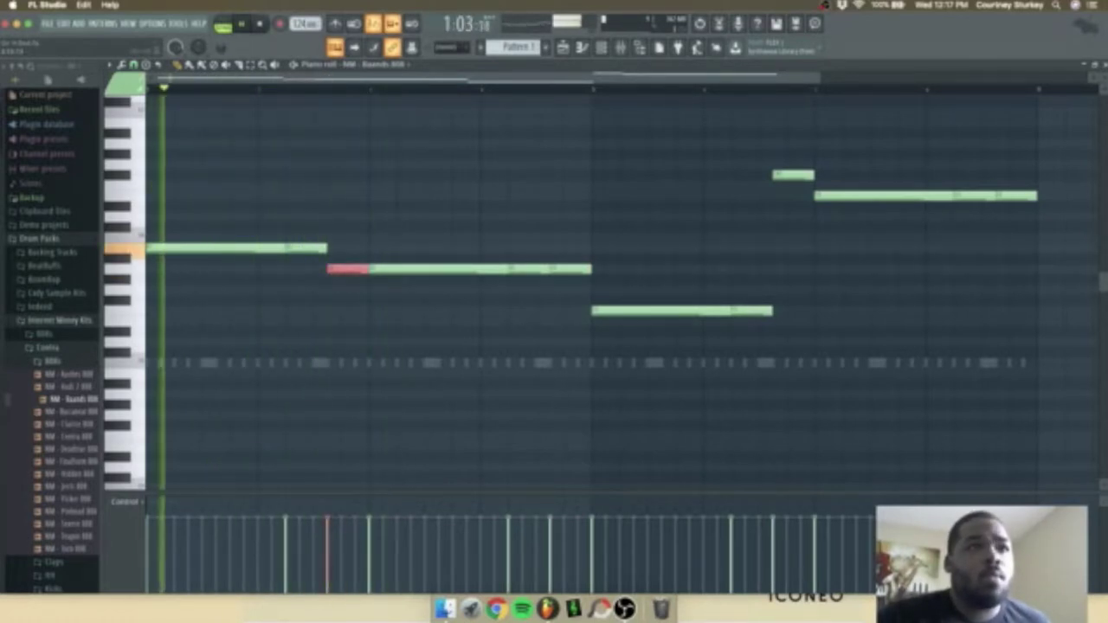
# Raise the short 808 note at the end of bar 2 by two semitones to match the opening note, and replay the pattern.
pyautogui.moveTo(346, 269); pyautogui.dragTo(346, 258)
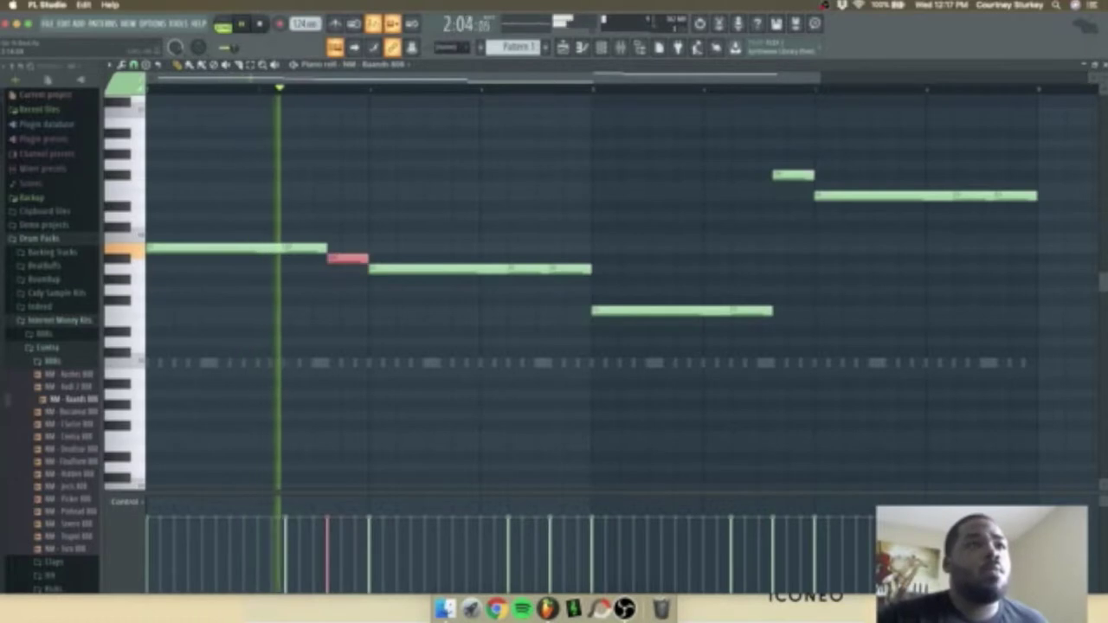
pyautogui.hotkey('shift', 'Up')
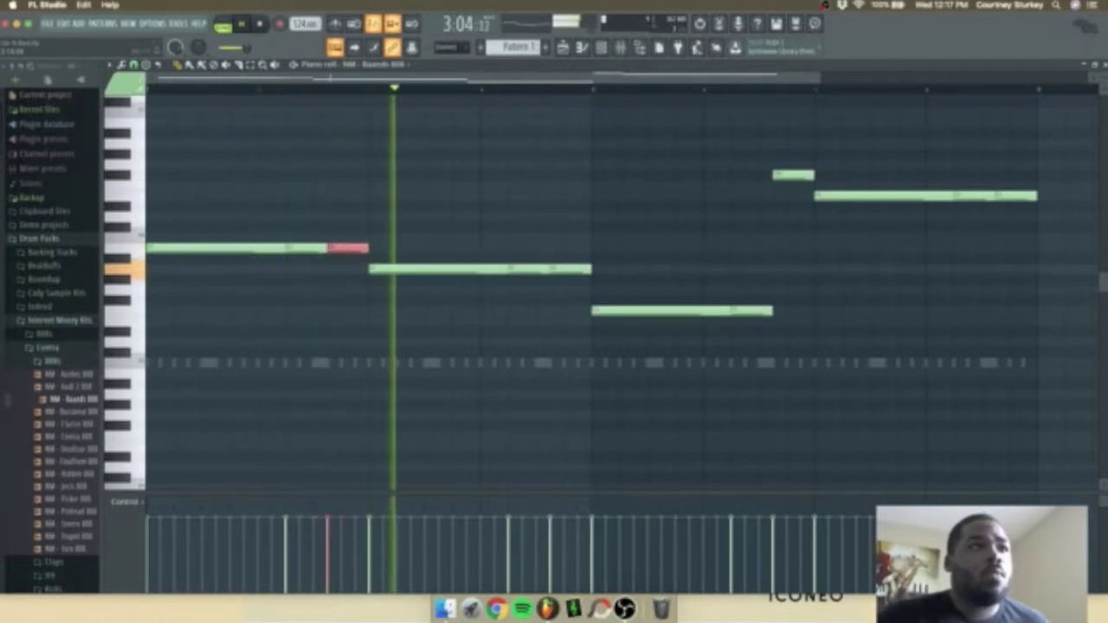
pyautogui.press('space')
pyautogui.press('space')
# Raise the long 808 notes starting at bar 5 by two semitones.
pyautogui.moveTo(606, 294); pyautogui.dragTo(789, 290)
pyautogui.hotkey('shift', 'Up')
pyautogui.hotkey('shift', 'Up')
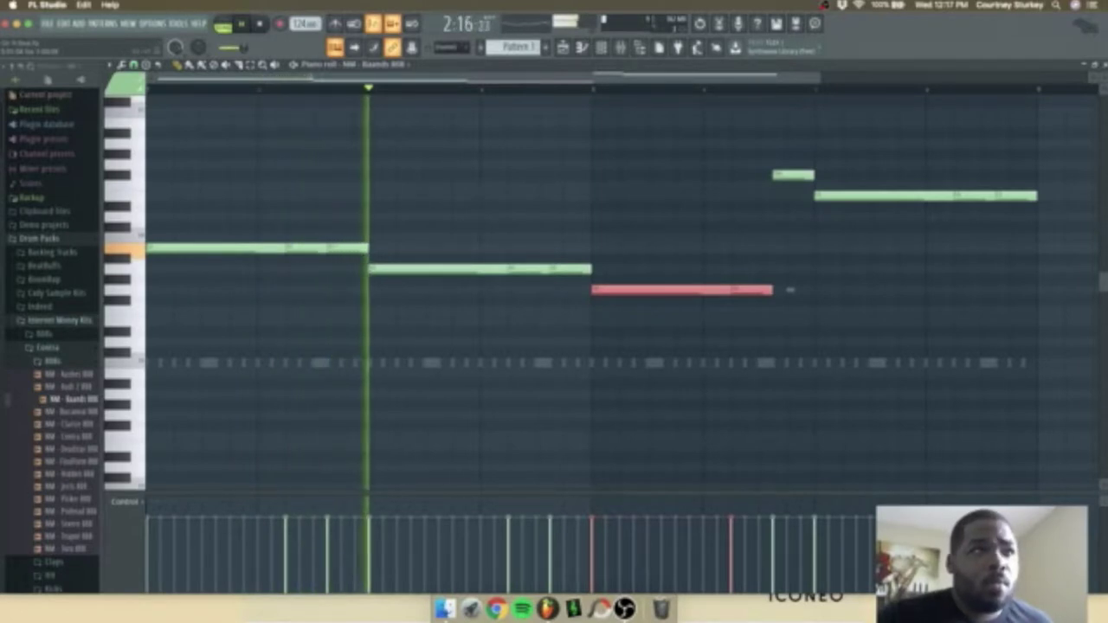
# Lower the short 808 note at the end of bar 6 and the notes from bar 7 by one octave plus one semitone.
pyautogui.click(793, 175)
pyautogui.moveTo(821, 171); pyautogui.dragTo(889, 210)
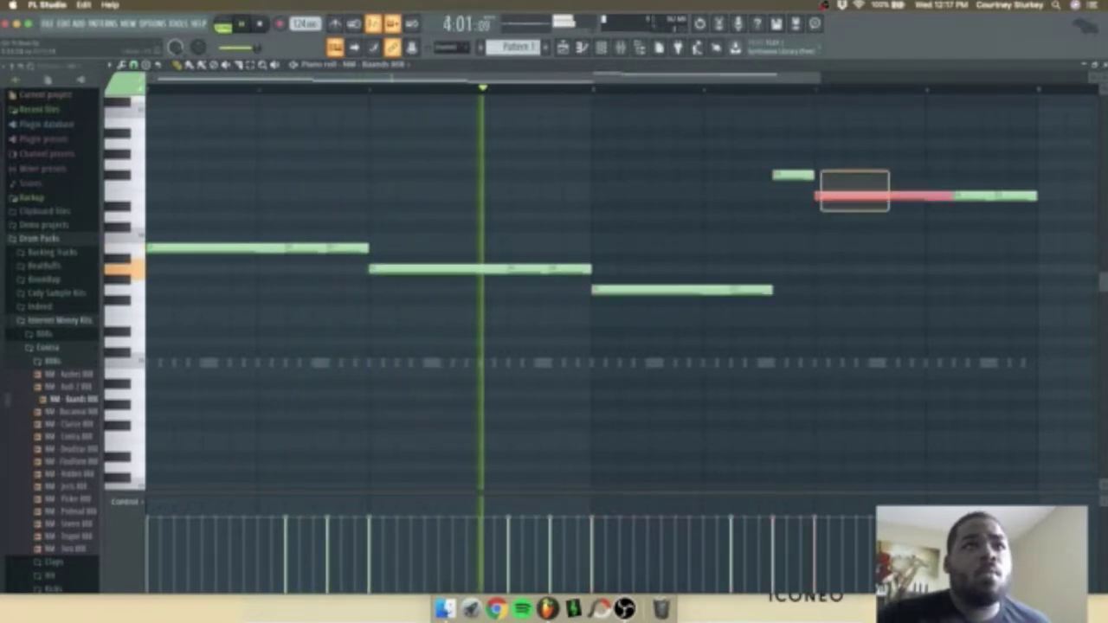
pyautogui.moveTo(821, 211); pyautogui.dragTo(791, 201)
pyautogui.moveTo(1053, 150); pyautogui.dragTo(785, 221)
pyautogui.hotkey('shift', 'Down')
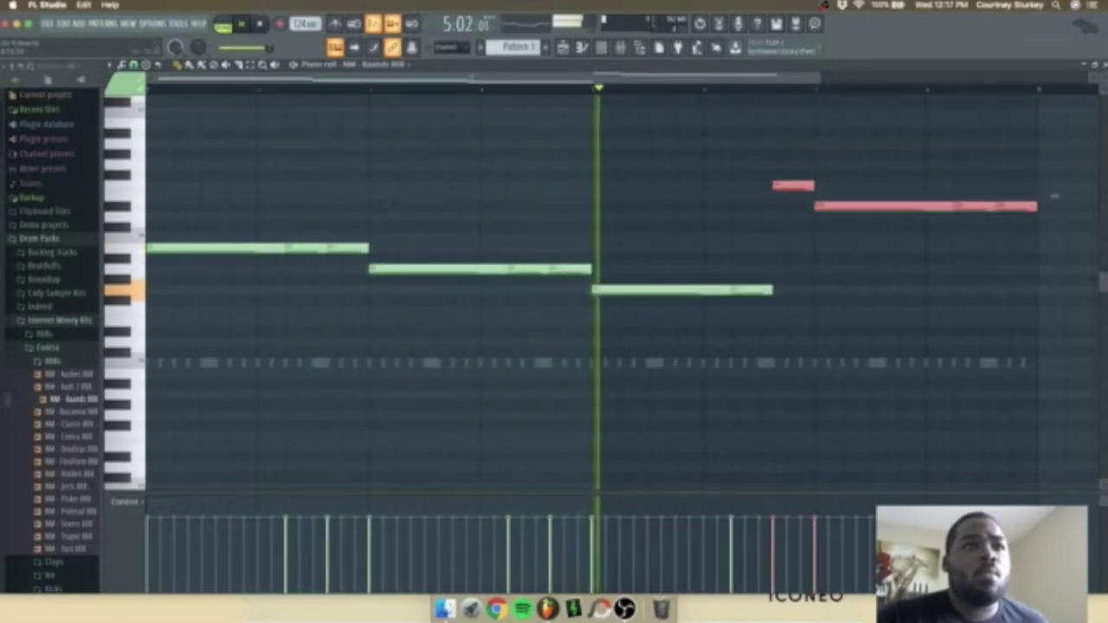
pyautogui.press('super+Down')
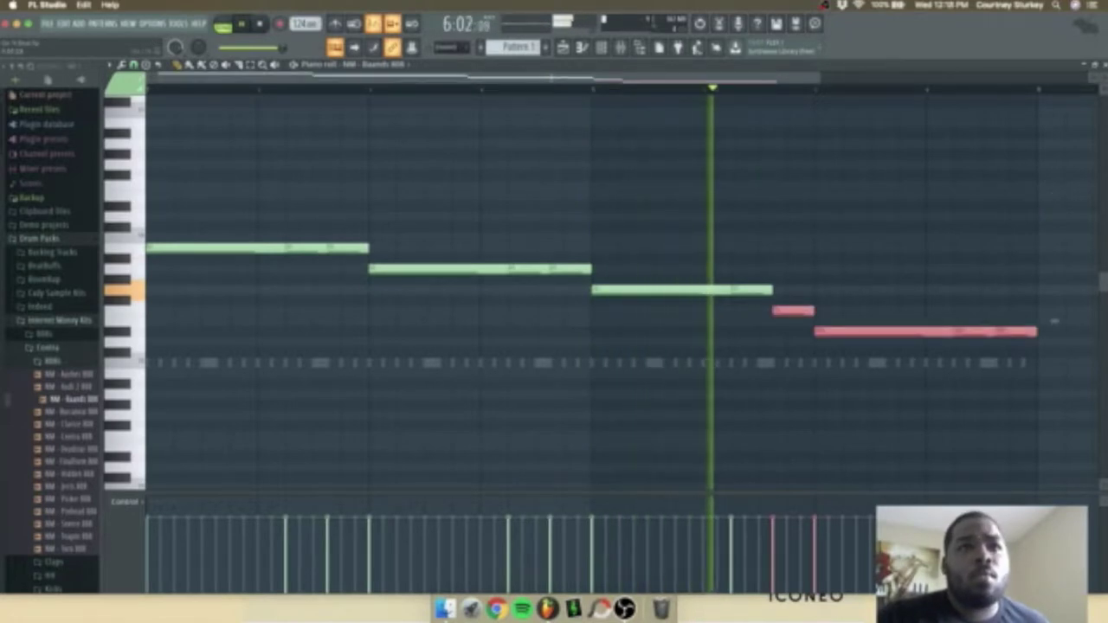
# Raise the long 808 notes starting at bar 7 by two semitones and restart playback.
pyautogui.moveTo(859, 316); pyautogui.dragTo(1028, 347)
pyautogui.hotkey('shift', 'Up')
pyautogui.hotkey('shift', 'Up')
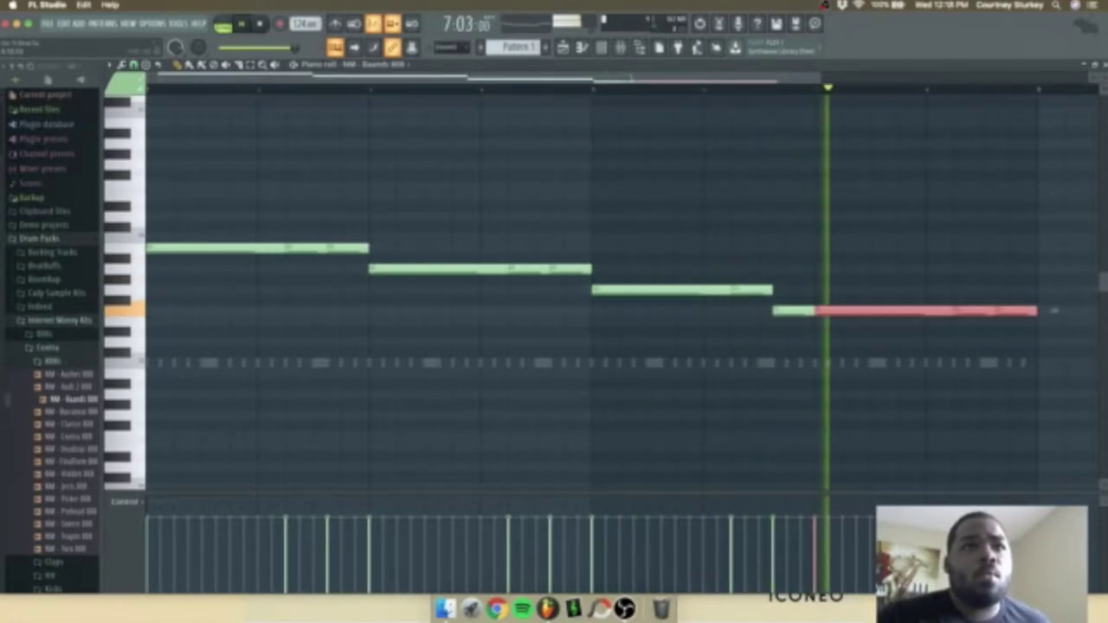
pyautogui.press('space')
pyautogui.press('space')
# Raise the short 808 note at the end of bar 6 by two semitones and stop playback.
pyautogui.moveTo(802, 329); pyautogui.dragTo(784, 305)
pyautogui.hotkey('shift', 'Up')
pyautogui.hotkey('shift', 'Up')
pyautogui.press('space')
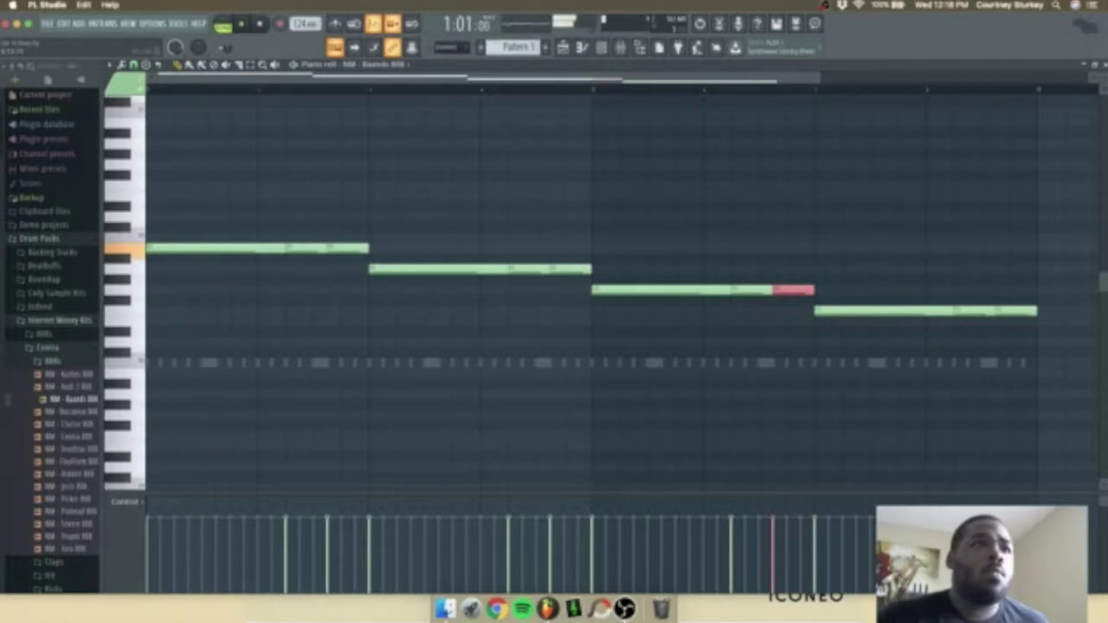
# Add short lead-in 808 notes just before bars 3, 5 and 7 at the following notes' pitches, and replay the pattern.
pyautogui.press('space')
pyautogui.scroll(2, 272, 277)
pyautogui.press('space')
pyautogui.keyDown('super'); pyautogui.click(344, 271); pyautogui.keyUp('super')
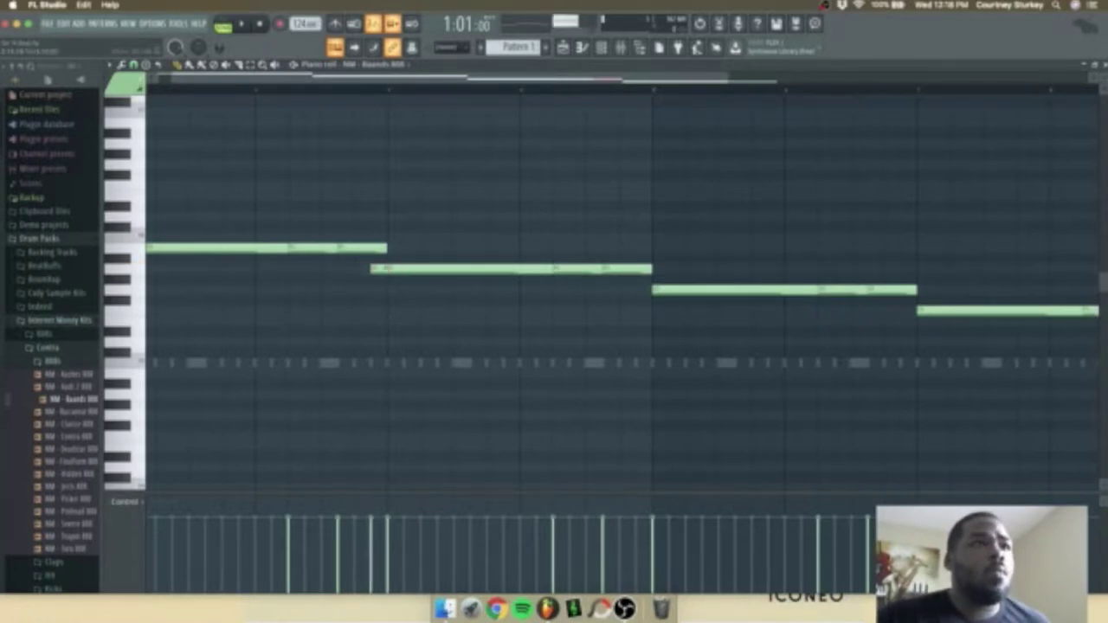
pyautogui.press('space')
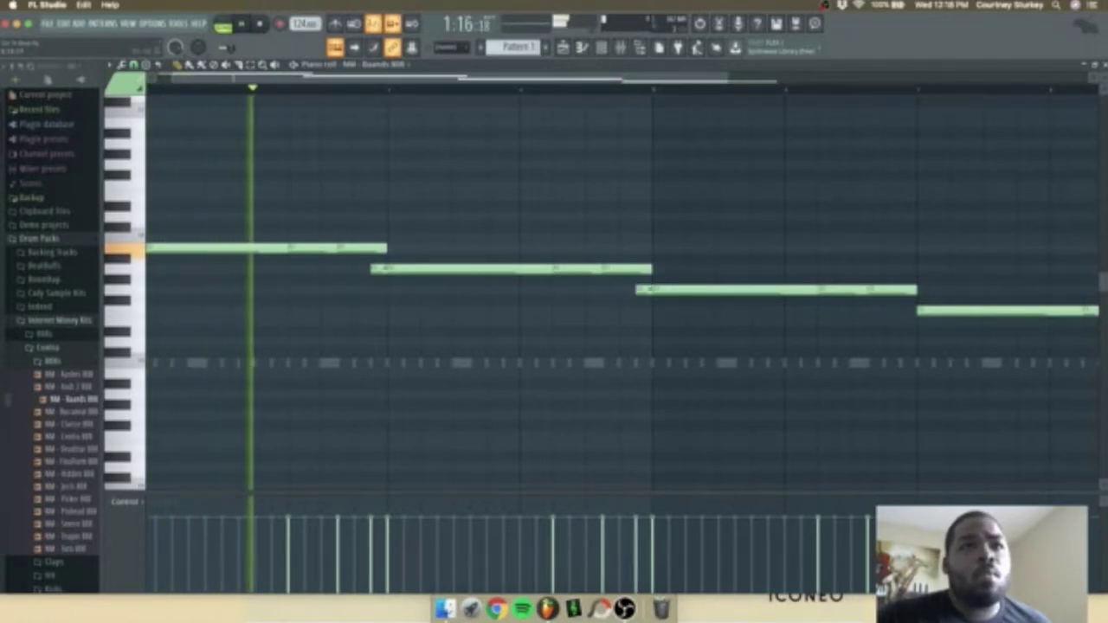
pyautogui.scroll(-2, 621, 294)
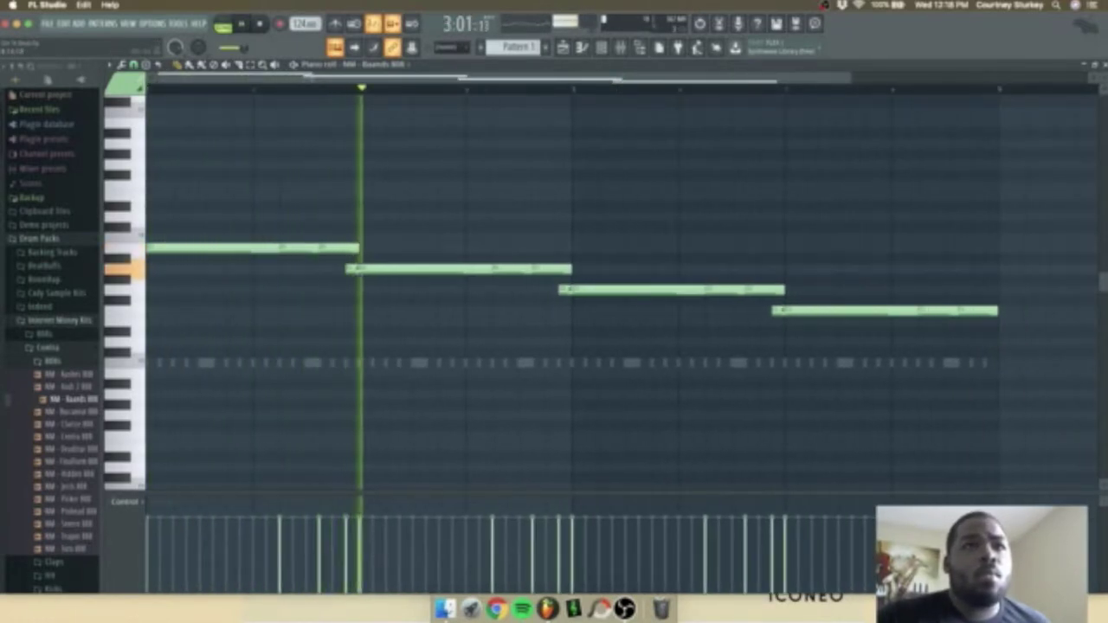
# Set all 808 notes to maximum velocity, transpose them up one octave and replay the pattern.
pyautogui.press('super+a')
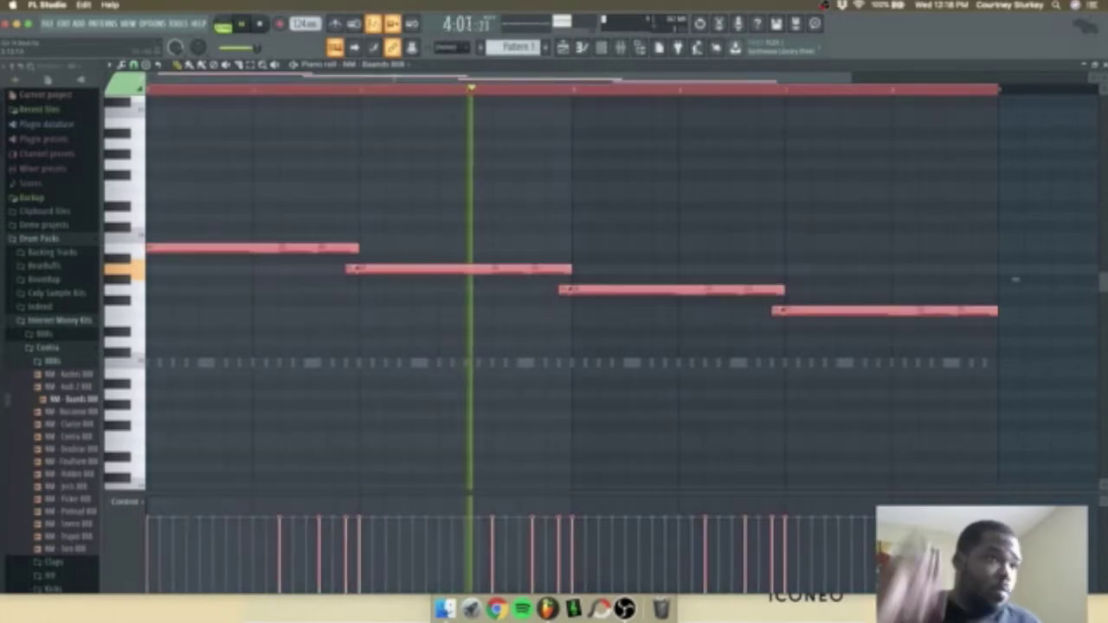
pyautogui.press('super+d')
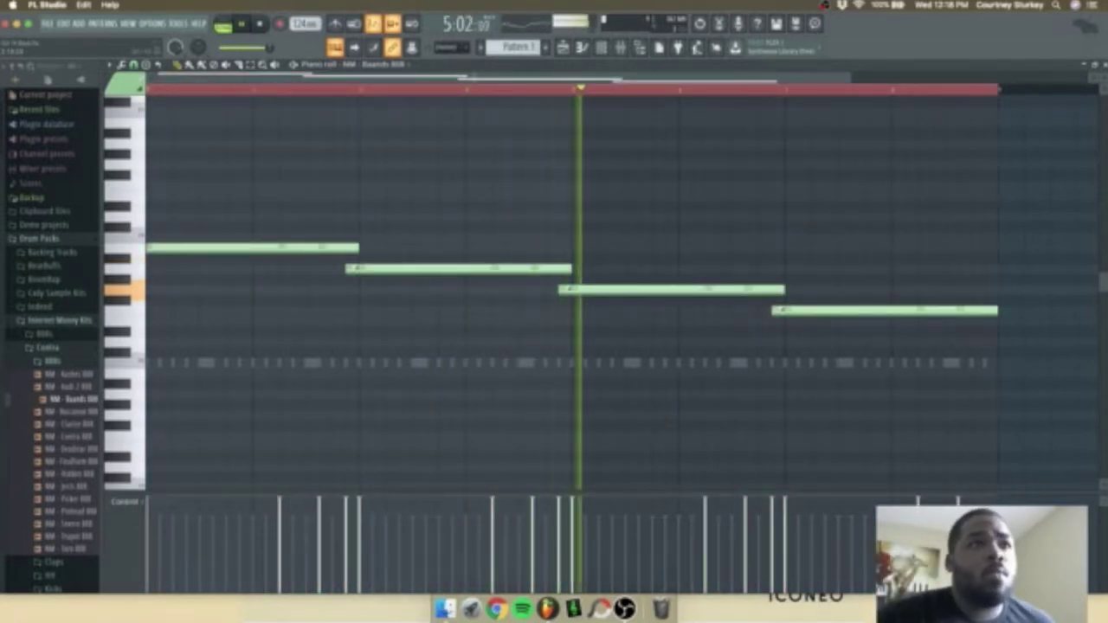
pyautogui.press('space')
pyautogui.press('space')
pyautogui.press('super+Up')
pyautogui.press('space')
pyautogui.press('space')
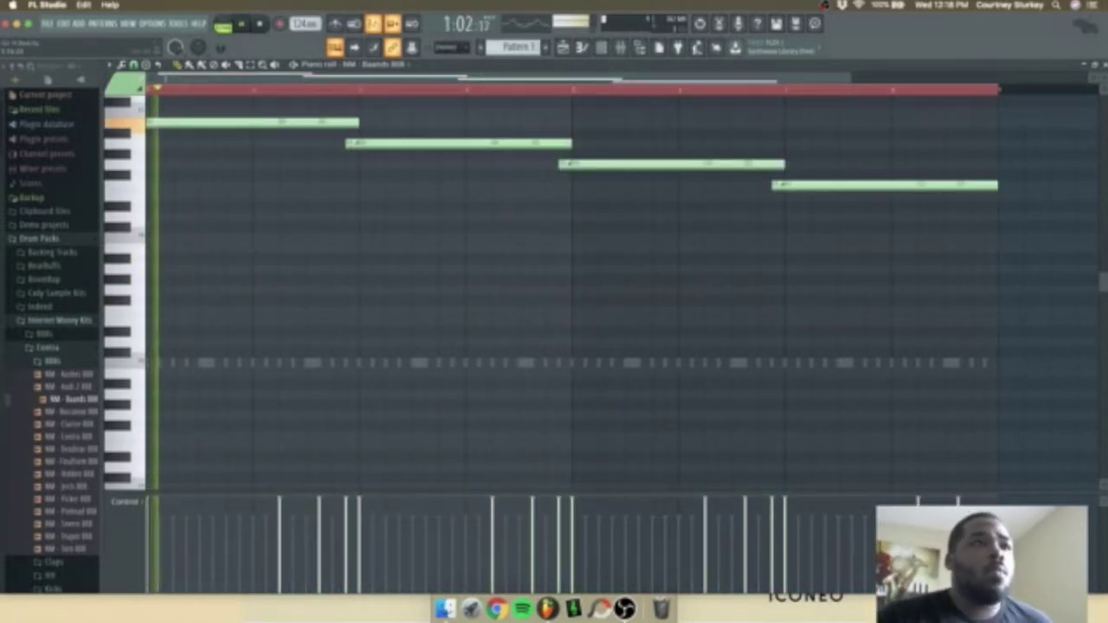
pyautogui.scroll(3, 571, 294)
pyautogui.press('super+d')
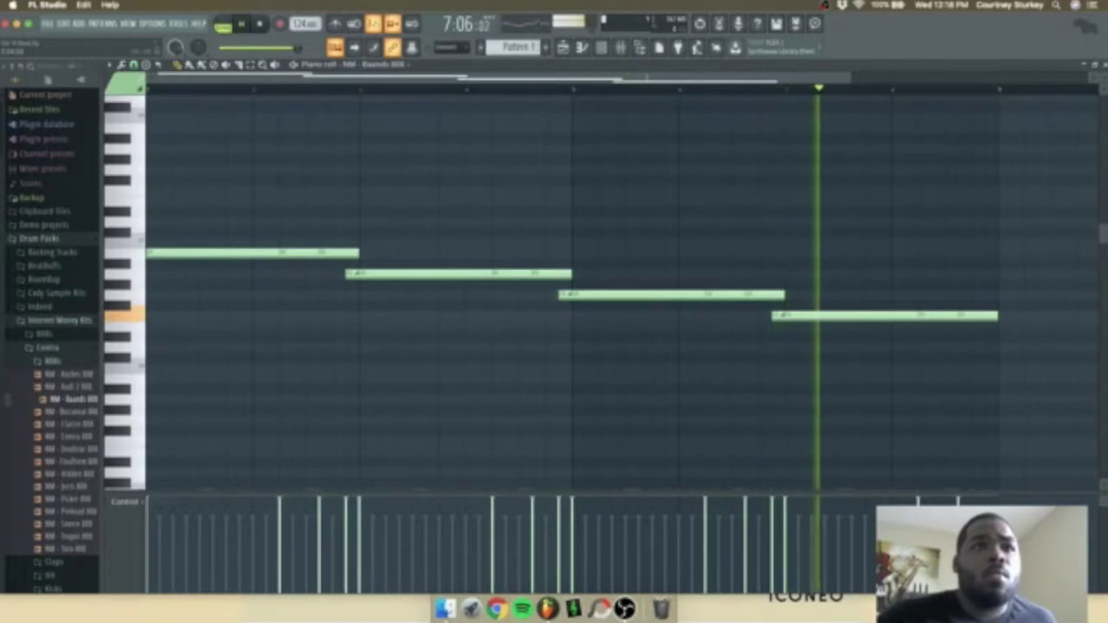
# Raise the 808 notes in bars 7 and 8 by one semitone, and lower all 808 notes by one octave.
pyautogui.press('space')
pyautogui.moveTo(996, 316); pyautogui.dragTo(1015, 316)
pyautogui.moveTo(742, 311); pyautogui.dragTo(1043, 342)
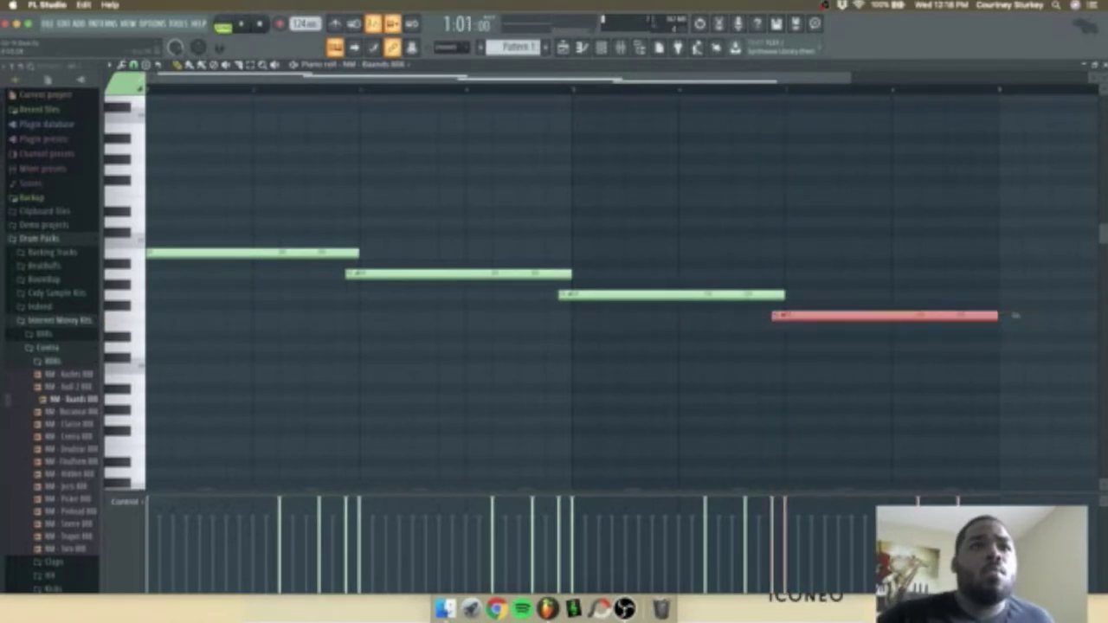
pyautogui.hotkey('shift', 'Up')
pyautogui.press('space')
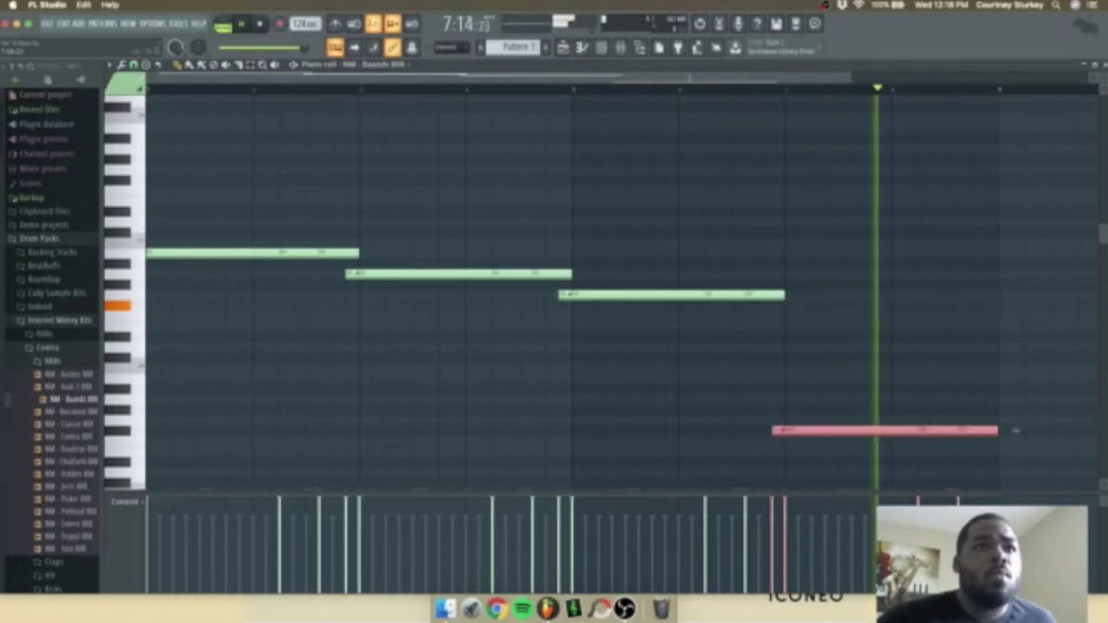
pyautogui.press('super+Down')
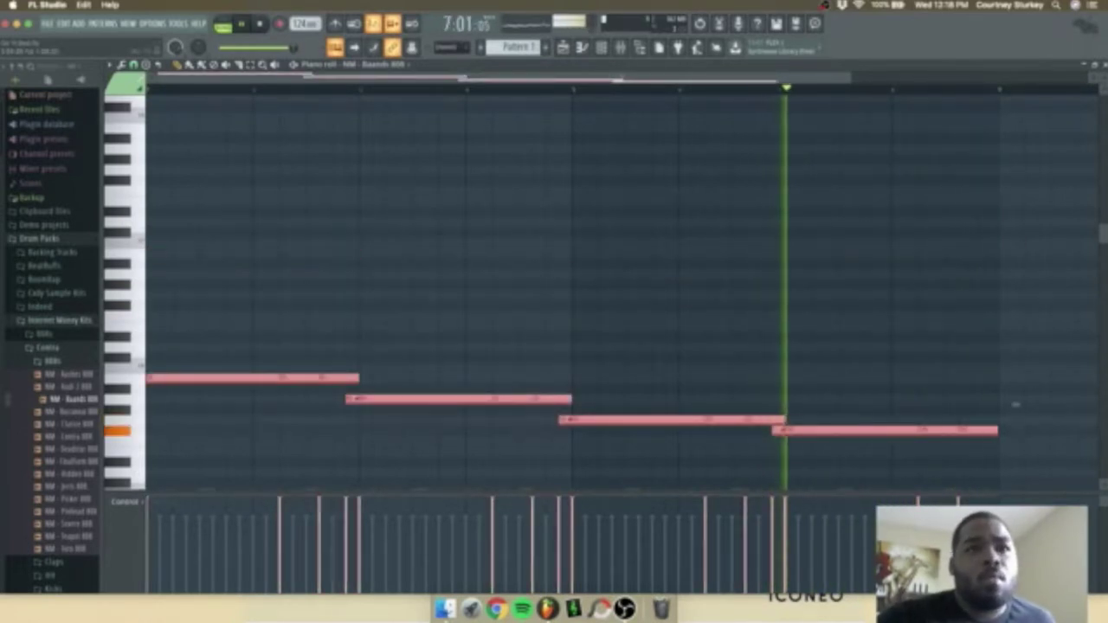
# Raise the last short 808 note in bar 8 by one octave and adjust its length and timing during playback.
pyautogui.keyDown('super'); pyautogui.click(984, 430); pyautogui.keyUp('super')
pyautogui.hotkey('ctrl', 'Up')
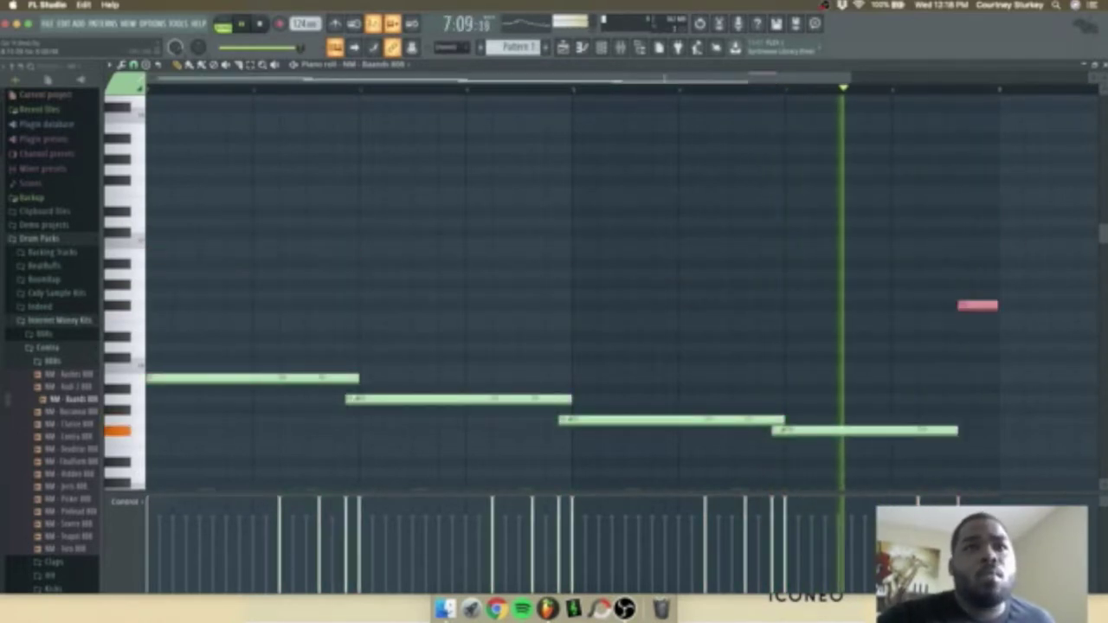
pyautogui.scroll(1, 1007, 280)
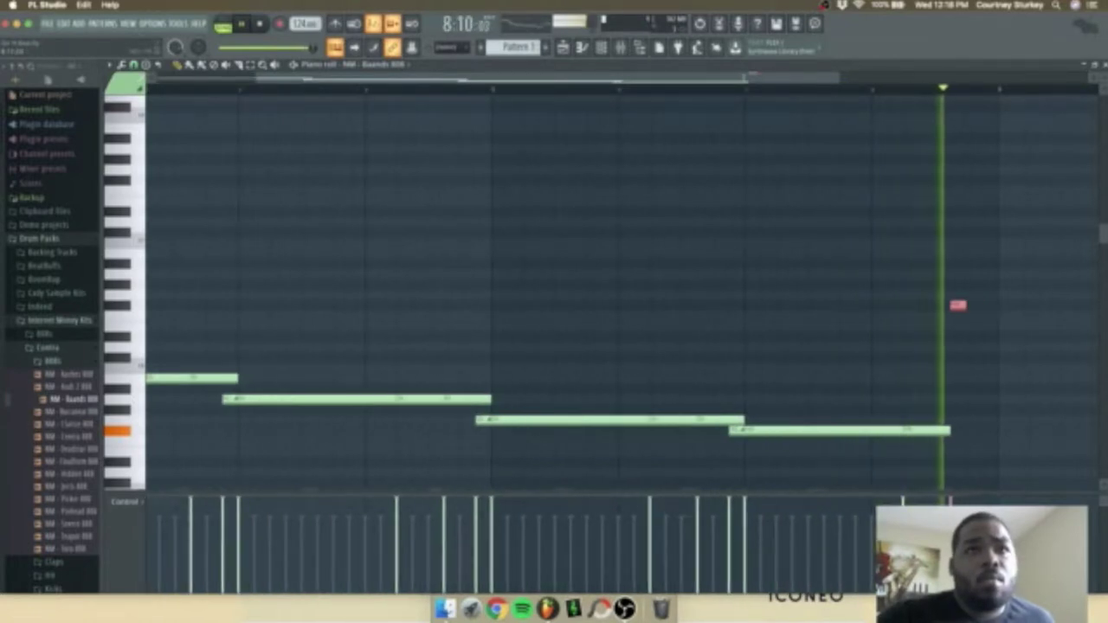
pyautogui.hotkey('shift', 'Left')
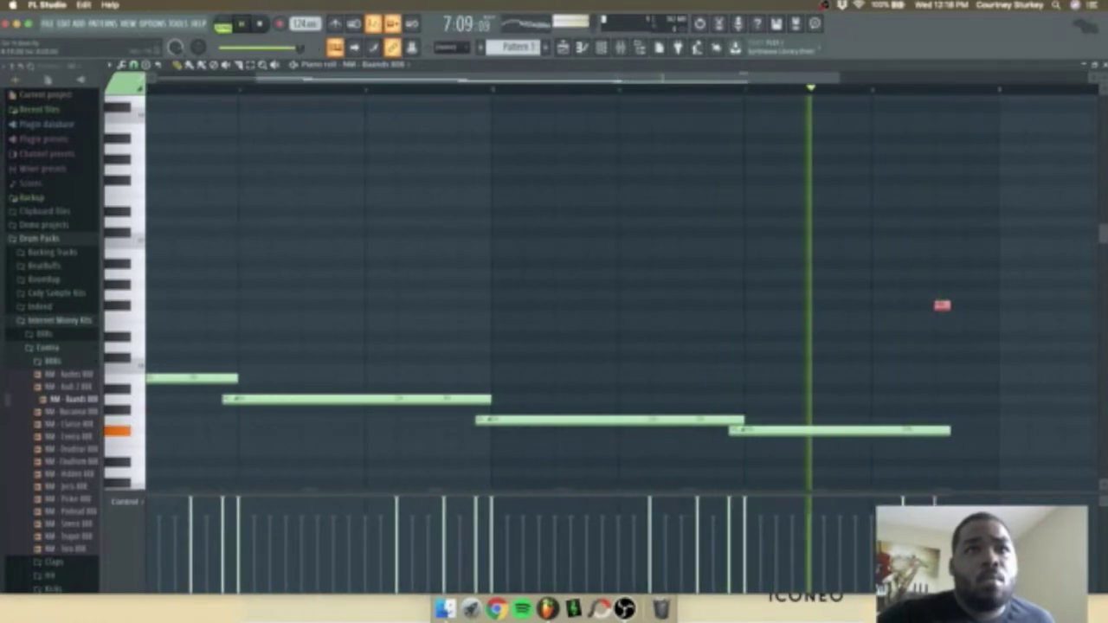
pyautogui.moveTo(949, 306); pyautogui.dragTo(964, 306)
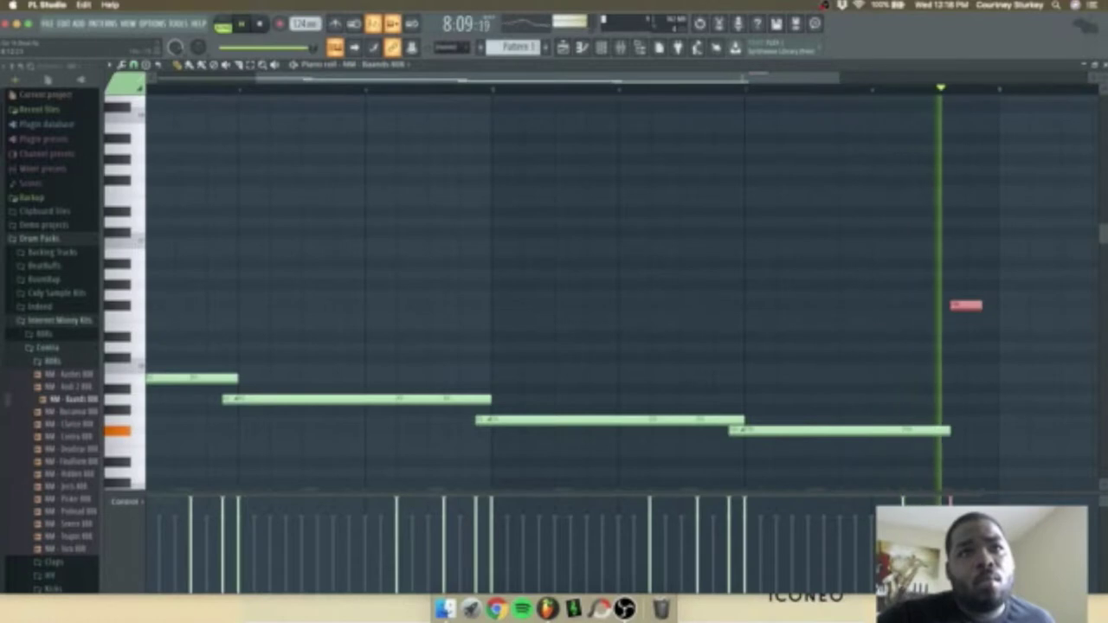
# Shorten the held 808 note in bar 8 and follow it with two separated high notes, the second reaching the bar's end.
pyautogui.moveTo(946, 430); pyautogui.dragTo(928, 430)
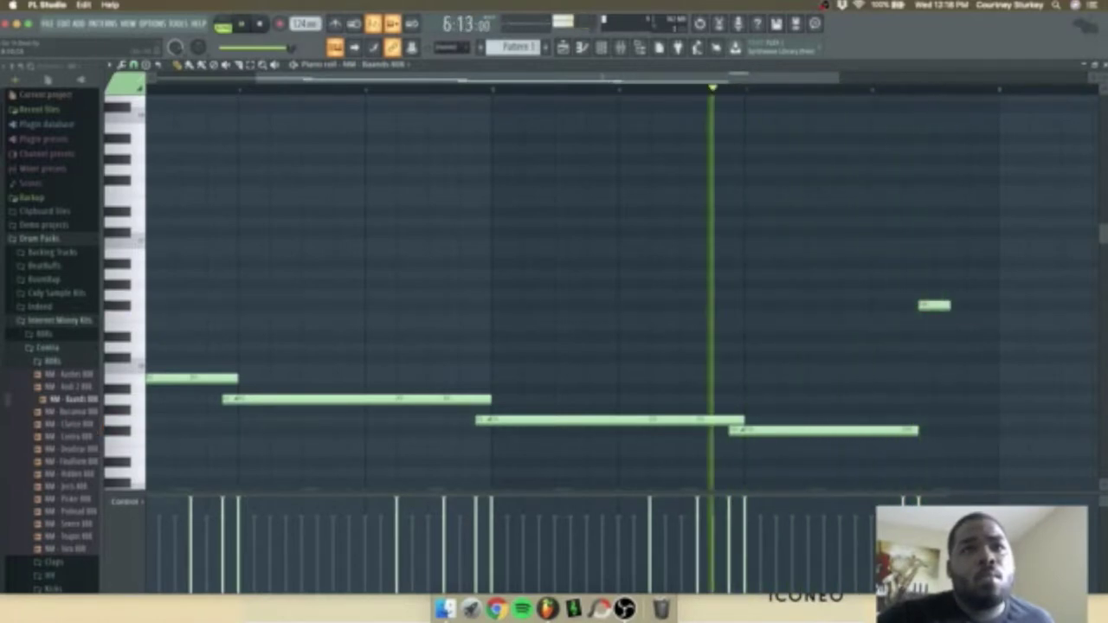
pyautogui.moveTo(933, 306); pyautogui.dragTo(949, 305)
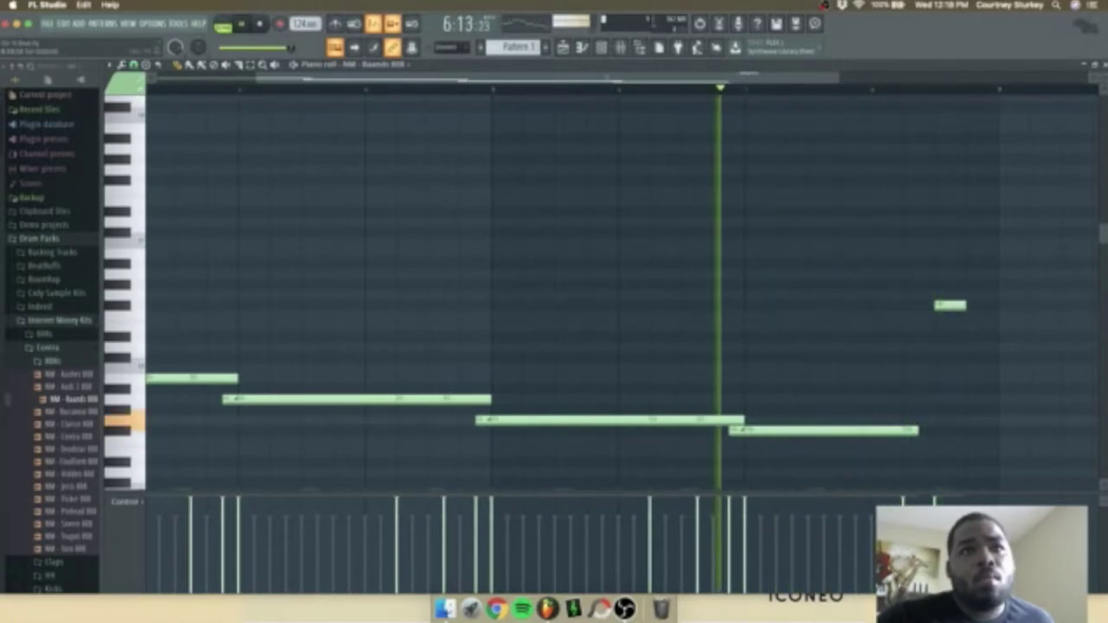
pyautogui.moveTo(965, 305); pyautogui.dragTo(997, 306)
pyautogui.click(957, 306)
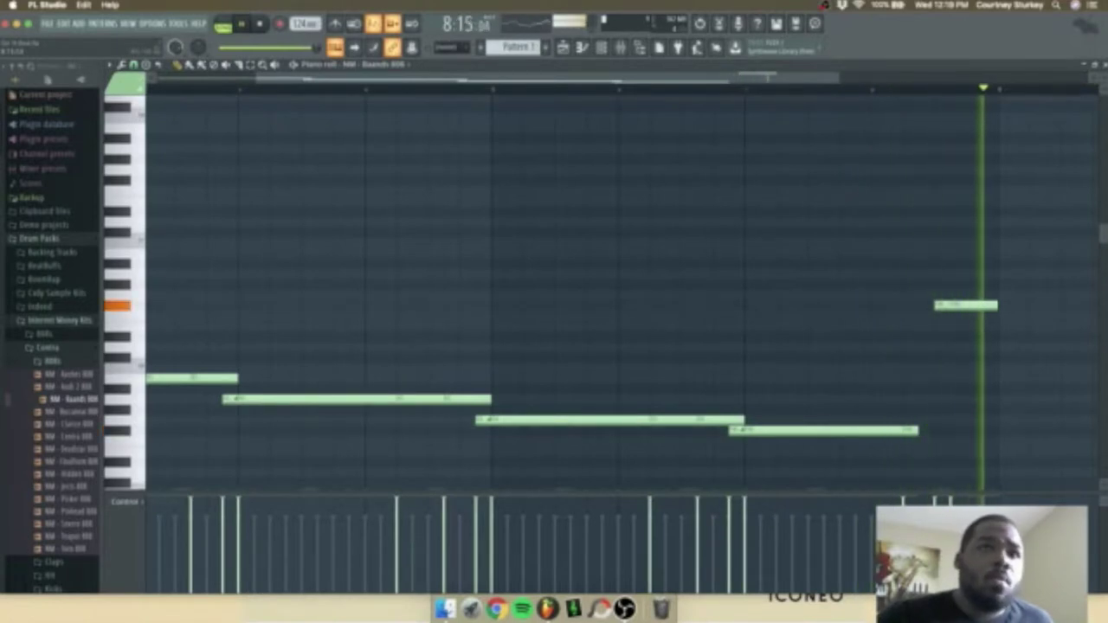
pyautogui.moveTo(941, 306); pyautogui.dragTo(926, 305)
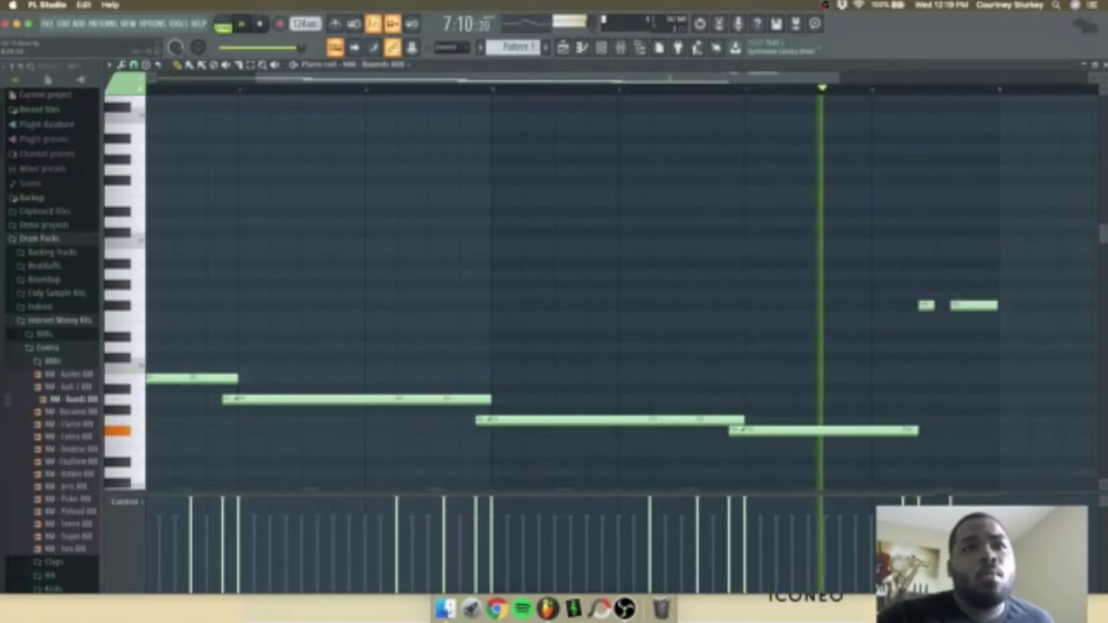
# Transpose all 808 notes down one octave, check the sound and stop playback.
pyautogui.press('super+Down')
pyautogui.press('space')
pyautogui.press('space')
pyautogui.scroll(-5, 688, 277)
pyautogui.press('space')
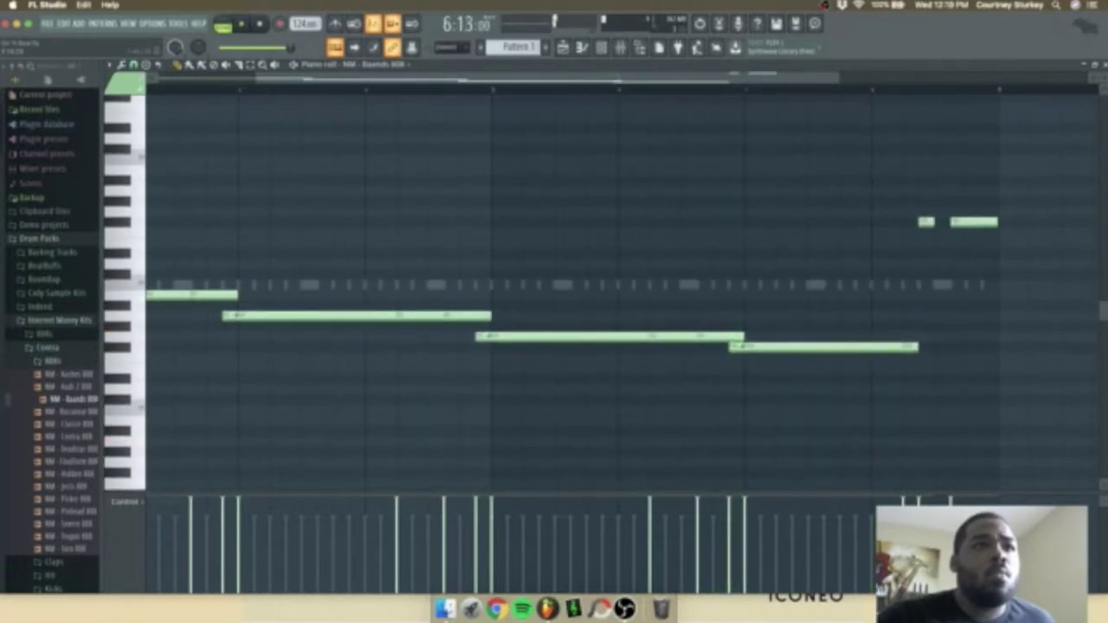
# Raise the long 808 notes from bar 5 through bar 8 by one octave and resume playback.
pyautogui.moveTo(688, 259); pyautogui.dragTo(958, 353)
pyautogui.moveTo(689, 352); pyautogui.dragTo(492, 395)
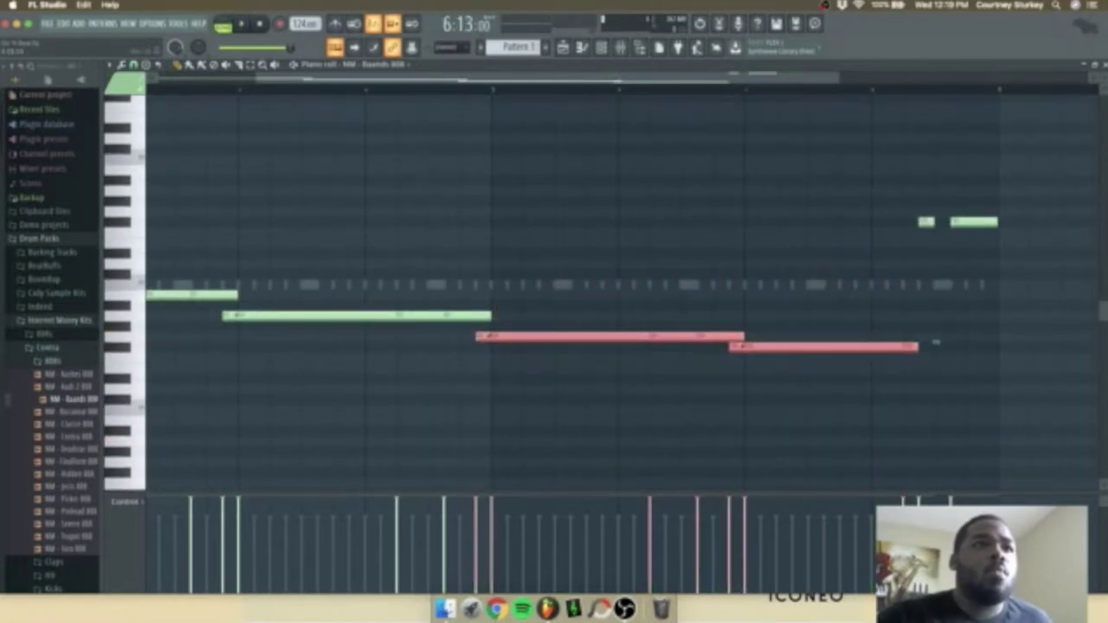
pyautogui.hotkey('ctrl', 'Up')
pyautogui.press('space')
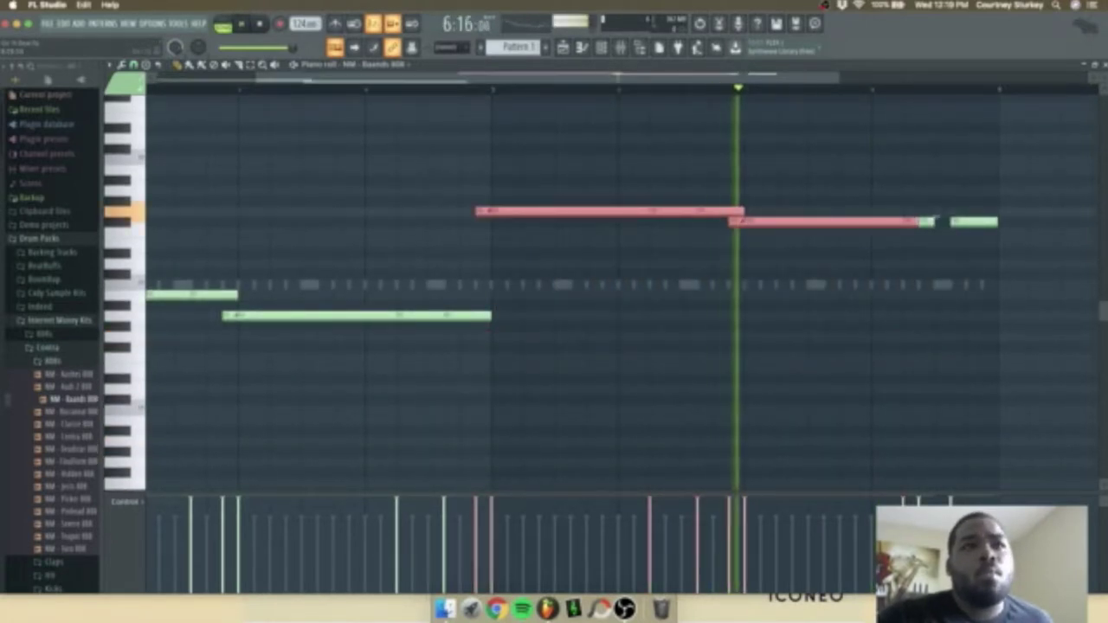
# Raise the two short 808 notes at the end of bar 8 by one octave and clear the selection.
pyautogui.moveTo(982, 206); pyautogui.dragTo(924, 229)
pyautogui.press('super+Up')
pyautogui.scroll(3, 1016, 201)
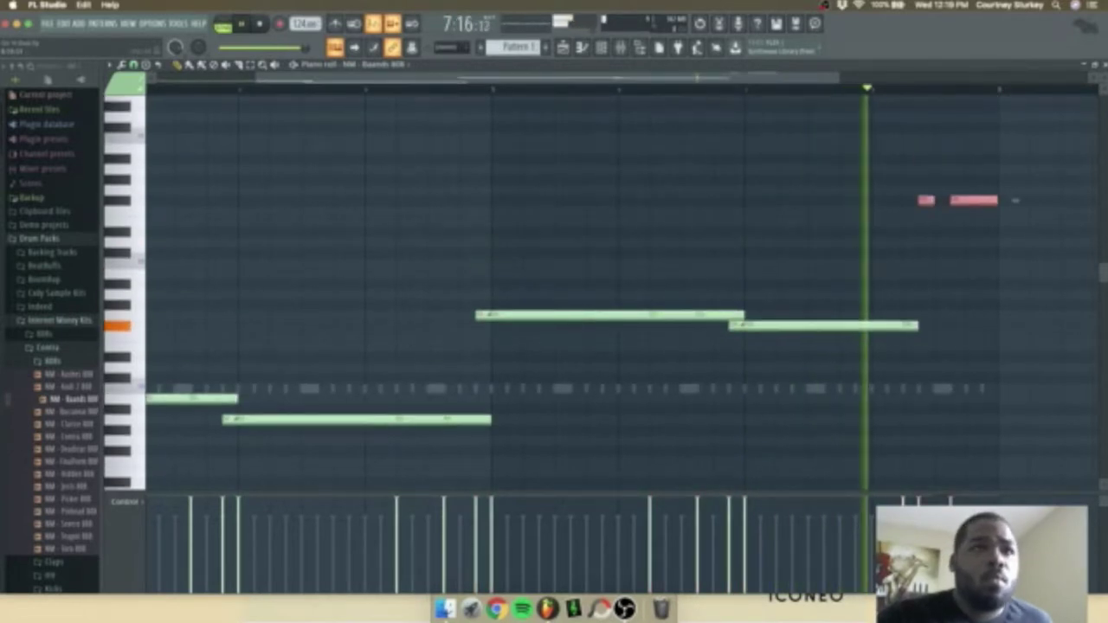
pyautogui.keyDown('super'); pyautogui.click(1015, 201); pyautogui.keyUp('super')
pyautogui.scroll(-2, 1015, 201)
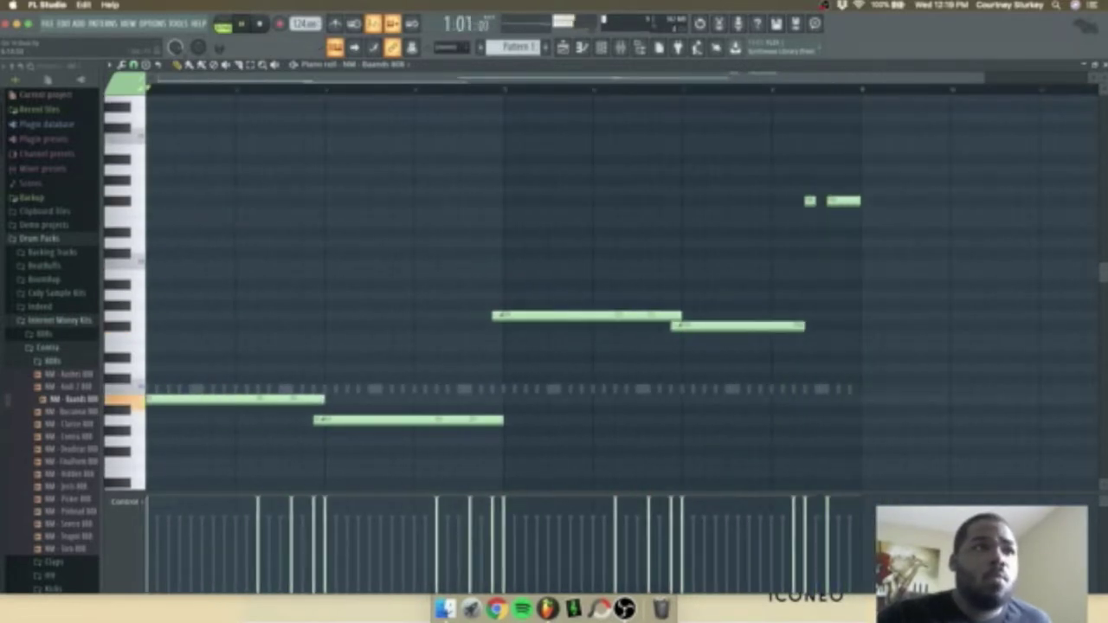
# Shorten the long 808 notes at bars 1, 3 and 5 during playback, leaving a gap before each phrase's closing notes.
pyautogui.press('space')
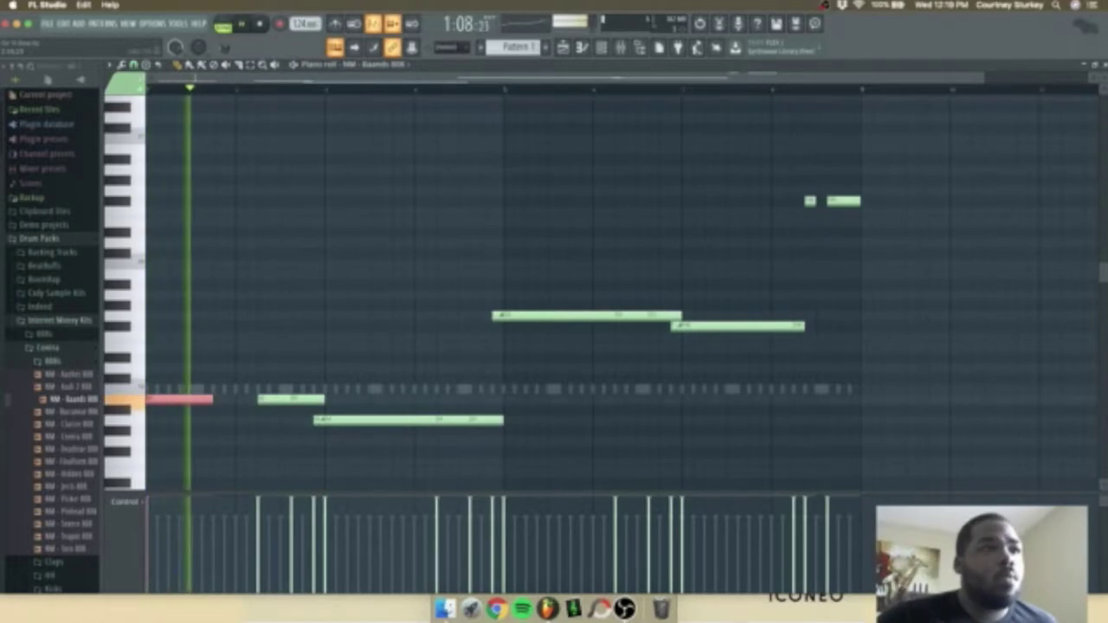
pyautogui.rightClick(347, 420)
pyautogui.moveTo(341, 430); pyautogui.dragTo(329, 421)
pyautogui.rightClick(519, 316)
pyautogui.click(510, 316)
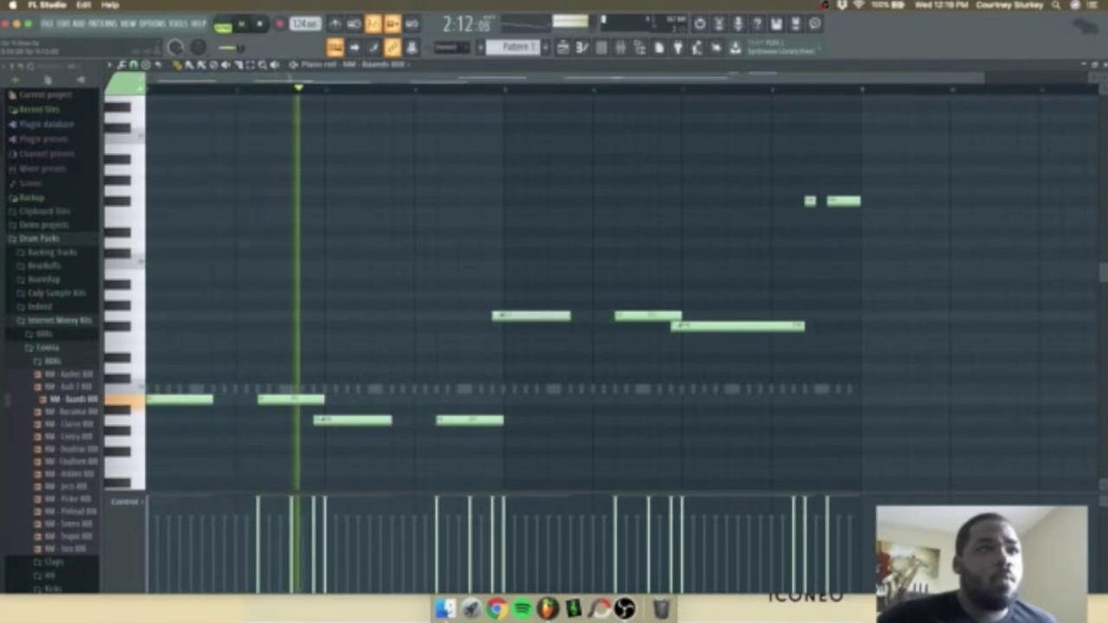
# Raise the 808 notes in bars 3 and 4 by one octave, and shorten the long note at bar 7 to leave a gap.
pyautogui.moveTo(270, 400); pyautogui.dragTo(520, 295)
pyautogui.keyDown('ctrl'); pyautogui.click(522, 295); pyautogui.keyUp('ctrl')
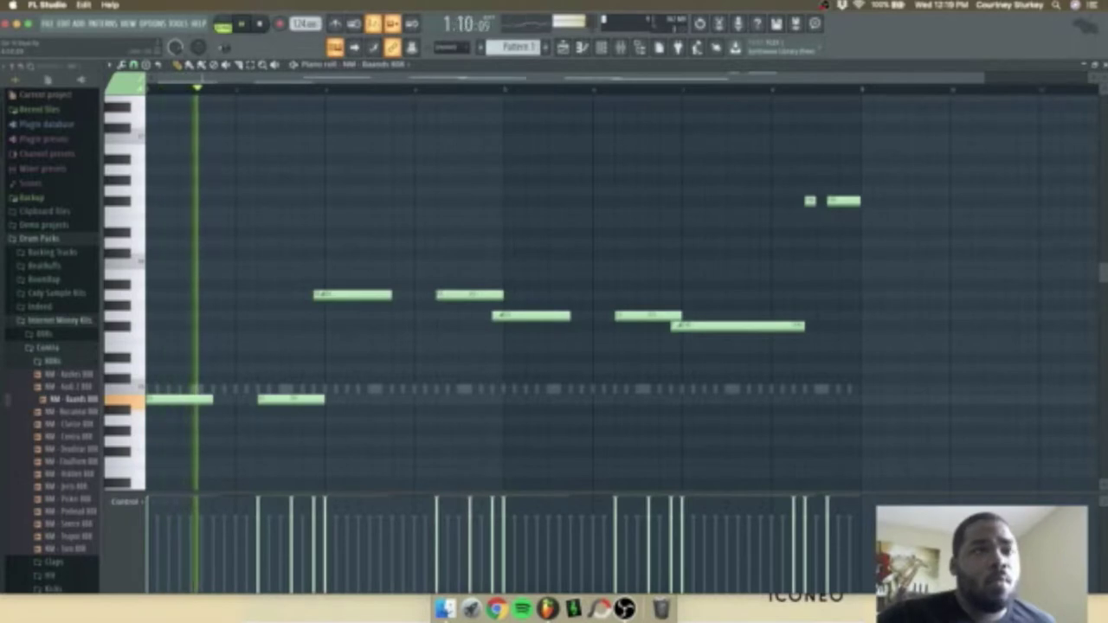
pyautogui.rightClick(702, 326)
pyautogui.click(700, 327)
pyautogui.moveTo(700, 327); pyautogui.dragTo(688, 327)
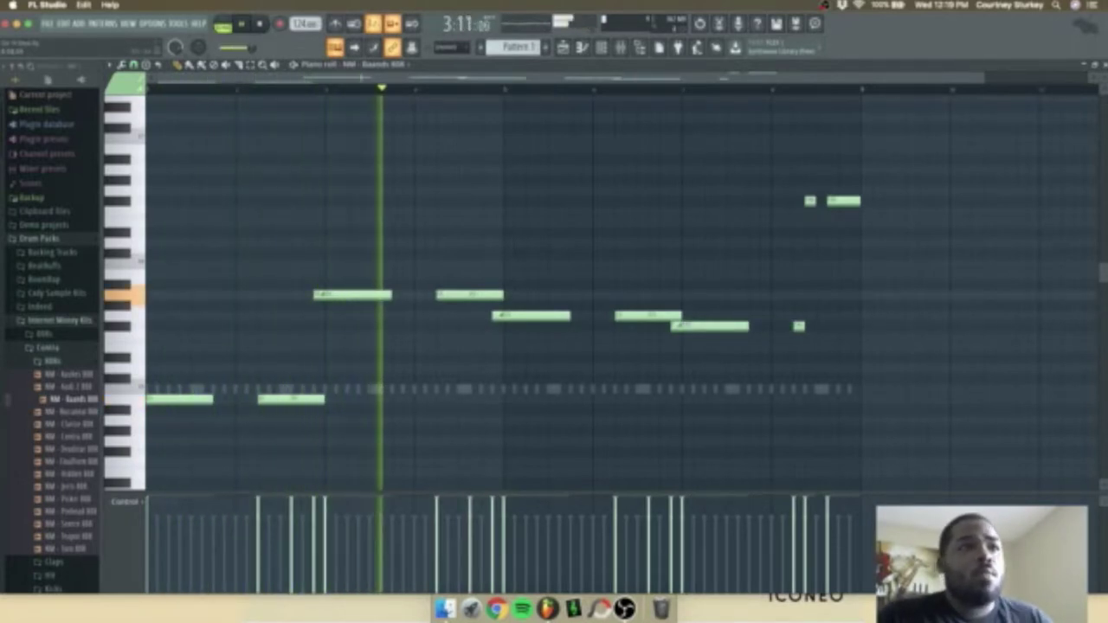
# Replay the pattern from the start and open the channel rack.
pyautogui.press('space')
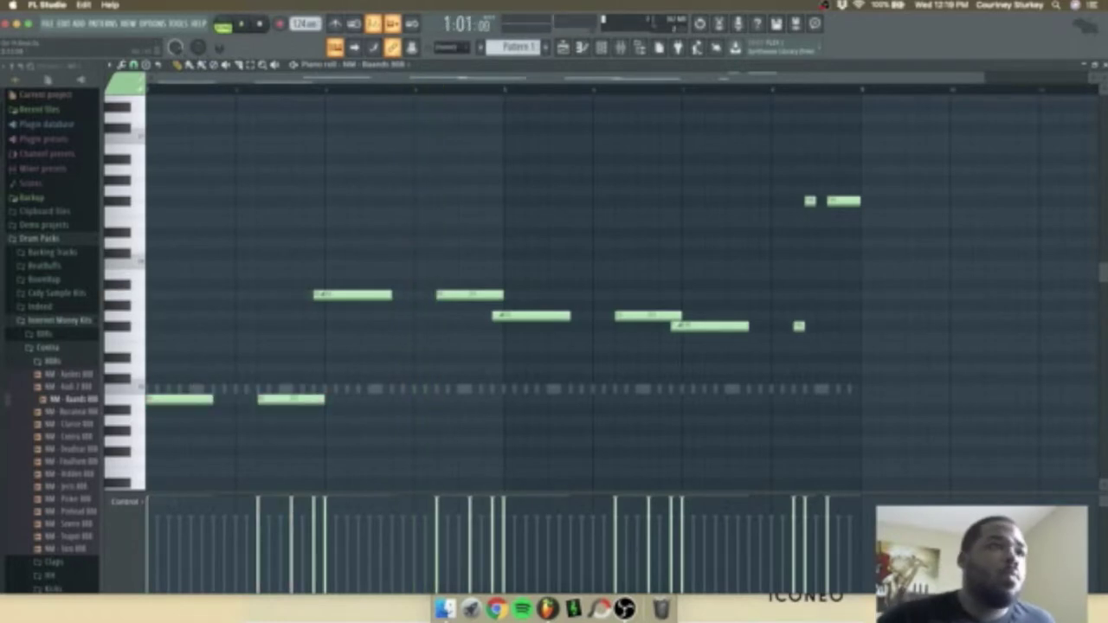
pyautogui.press('space')
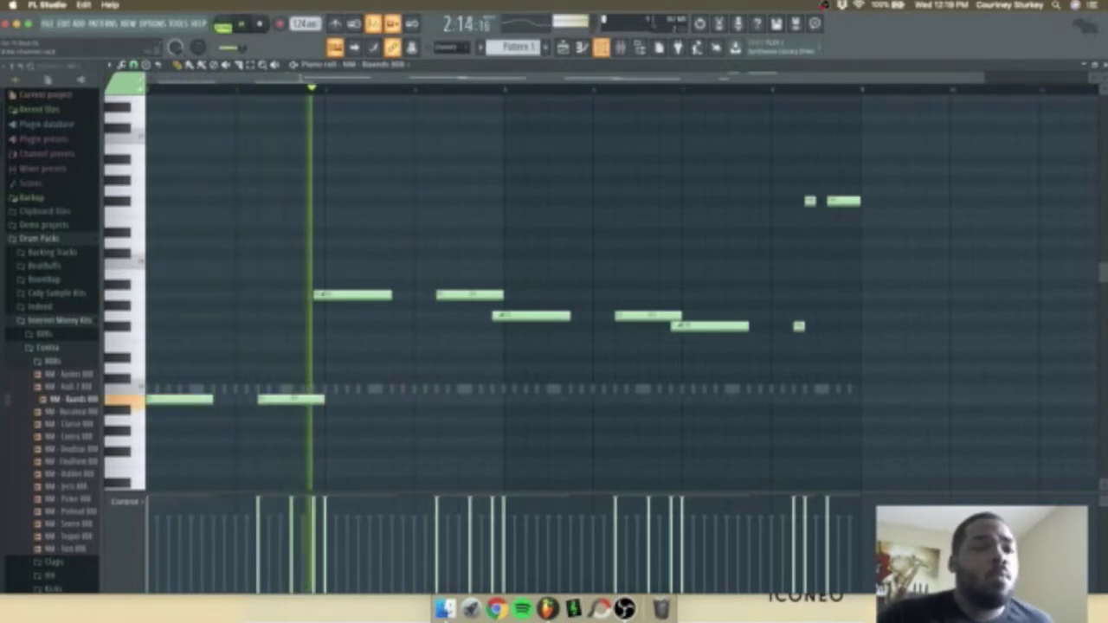
pyautogui.press('F6')
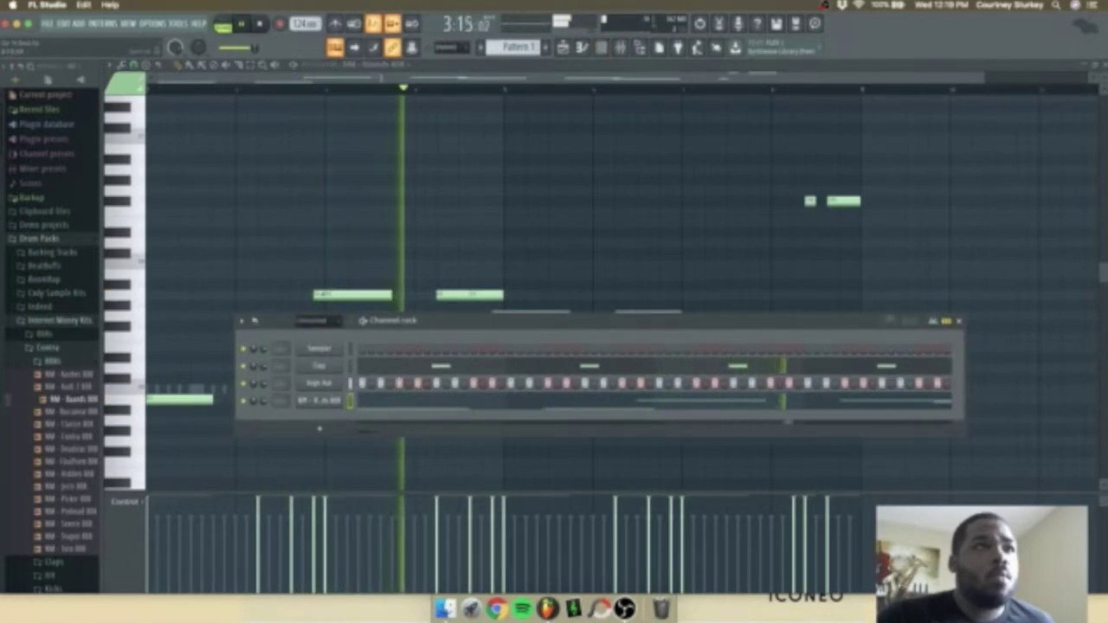
pyautogui.press('F6')
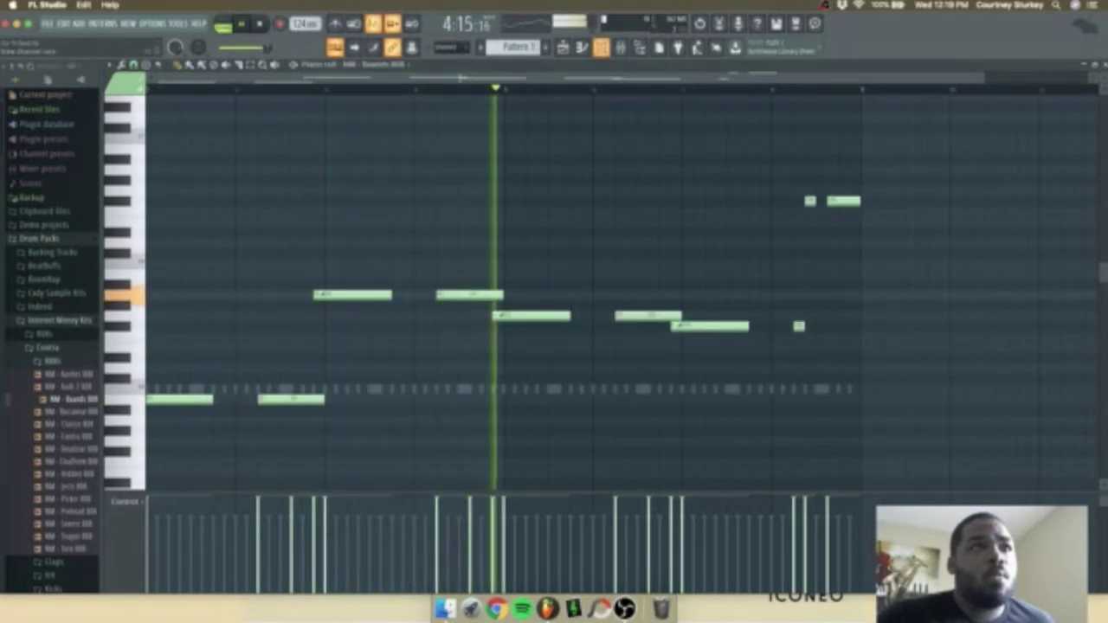
pyautogui.press('F6')
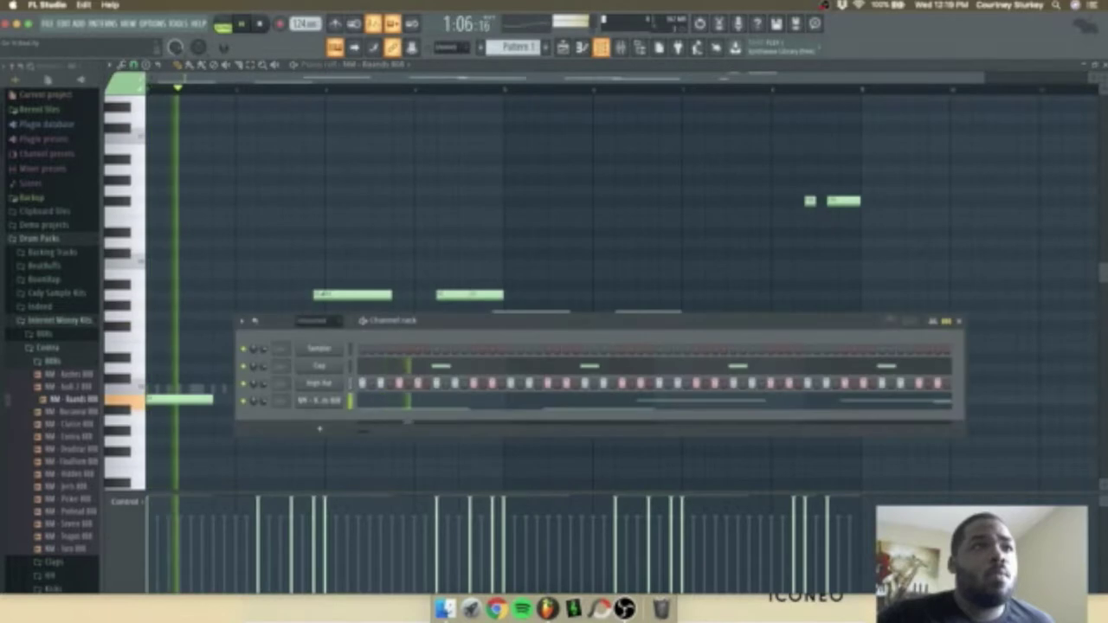
pyautogui.press('F6')
pyautogui.press('F6')
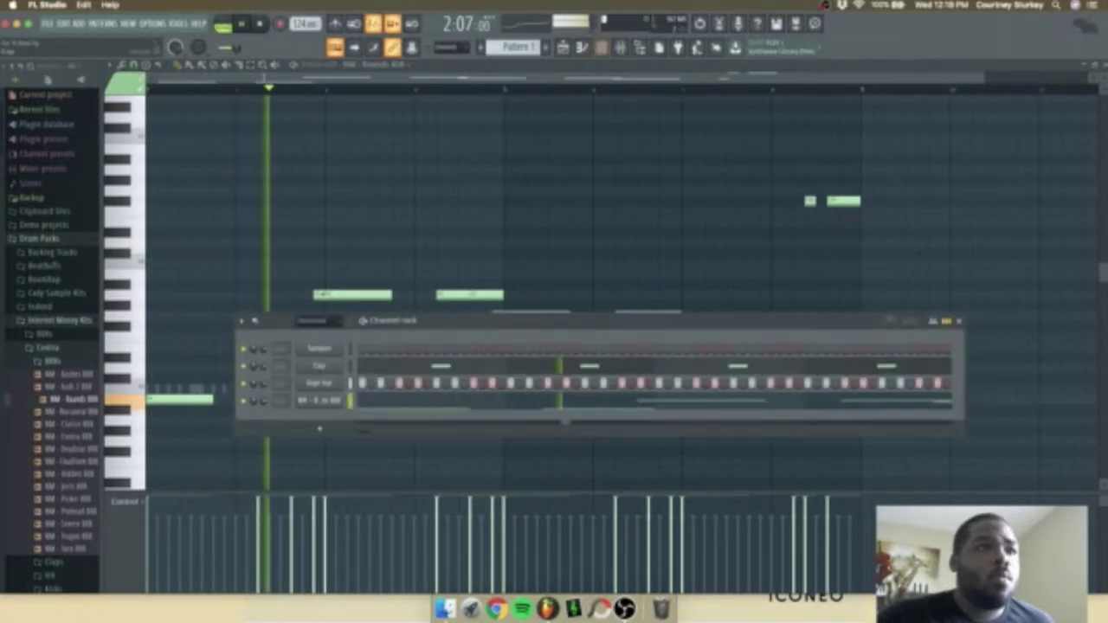
# Show all channels in the channel rack, stop playback and check the sample settings of the guitar audio channels.
pyautogui.click(319, 322)
pyautogui.click(304, 333)
pyautogui.press('space')
pyautogui.click(318, 367)
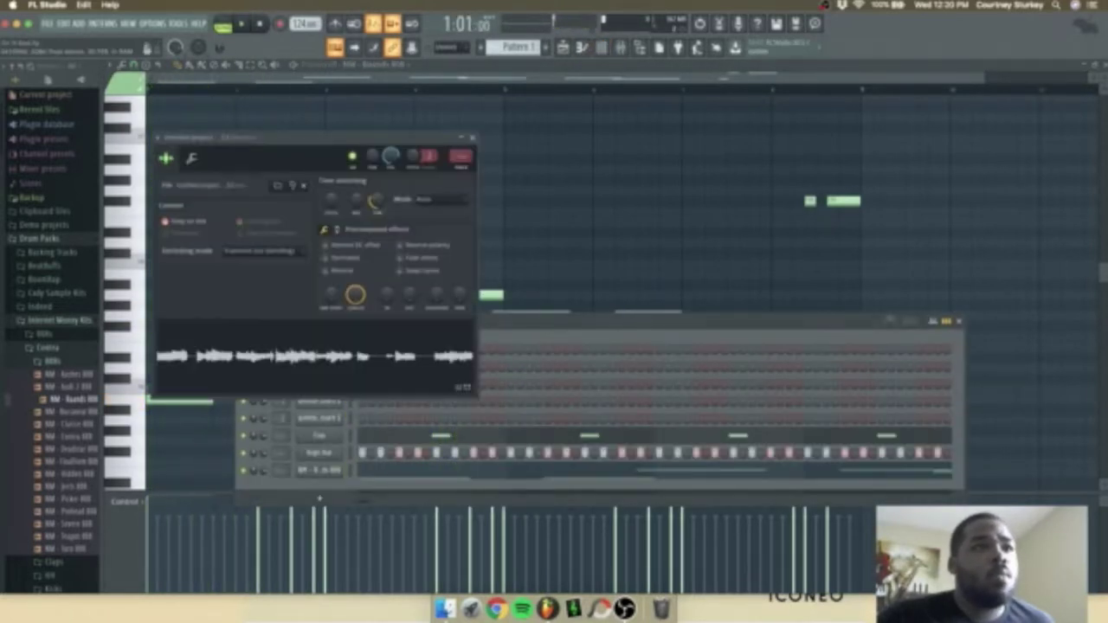
pyautogui.click(472, 137)
pyautogui.click(319, 401)
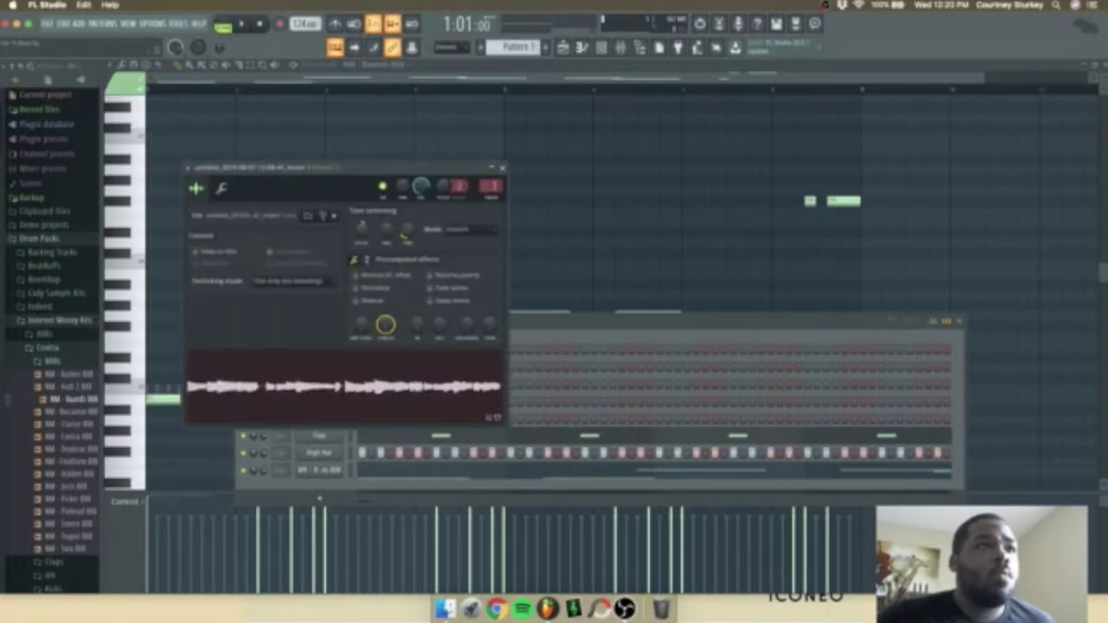
pyautogui.click(502, 168)
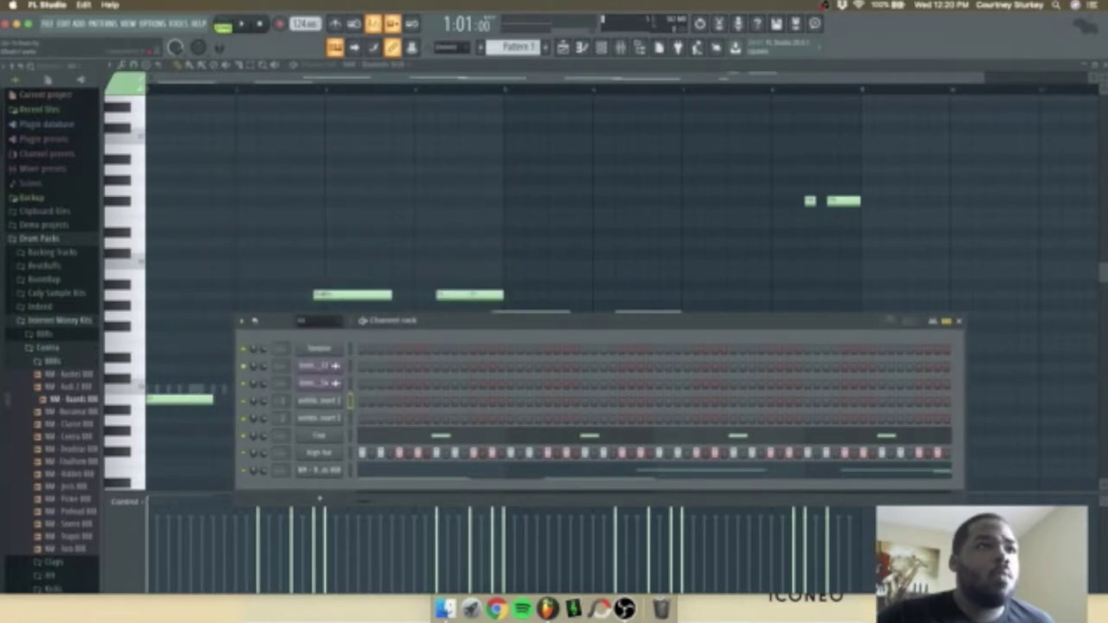
pyautogui.click(319, 384)
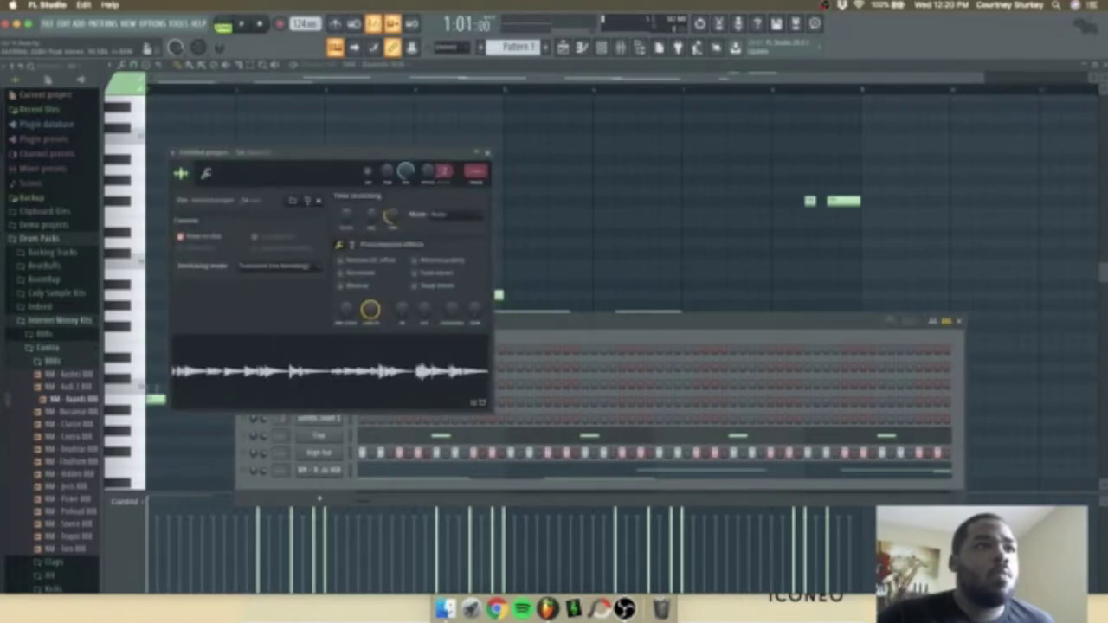
pyautogui.click(487, 153)
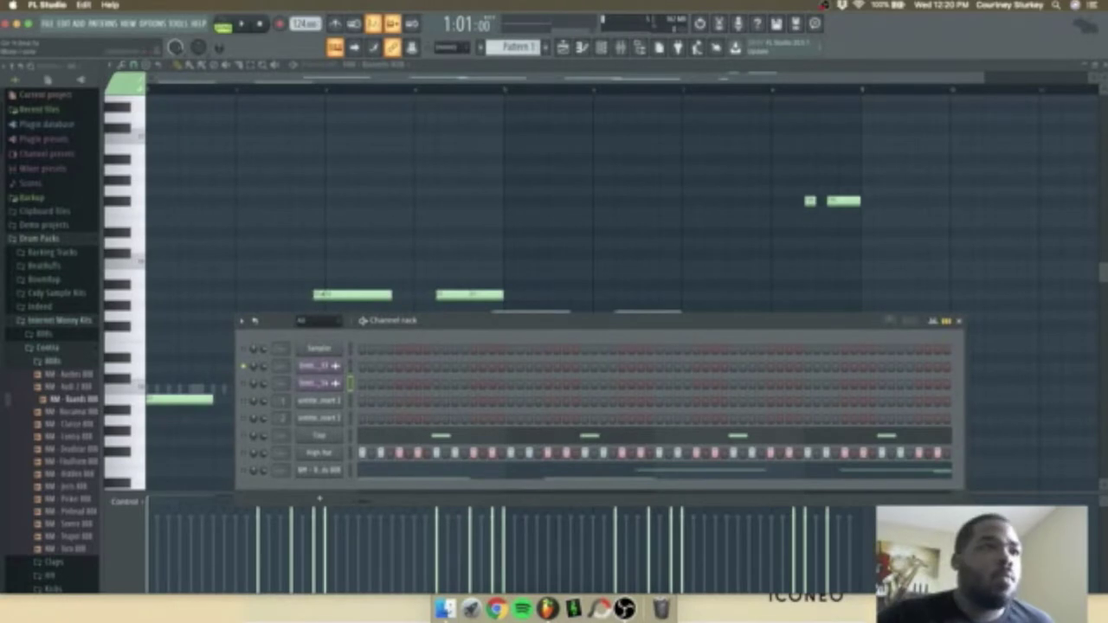
# Isolate the two guitar recordings during playback and adjust the second recording's time-stretching setting, closing its channel settings.
pyautogui.click(318, 418)
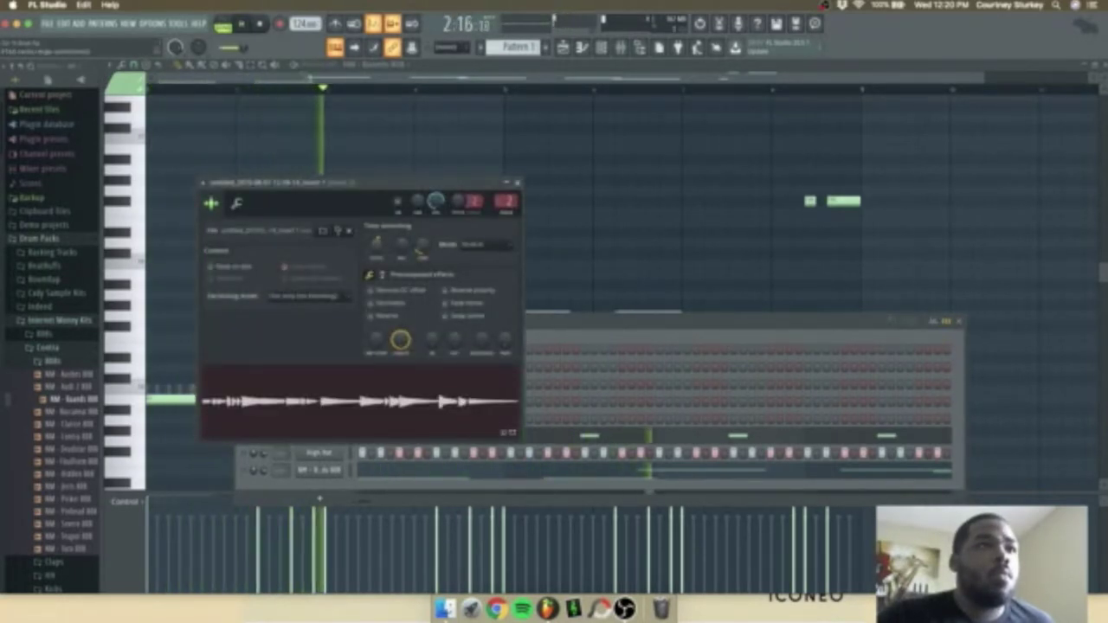
pyautogui.click(518, 182)
pyautogui.click(318, 401)
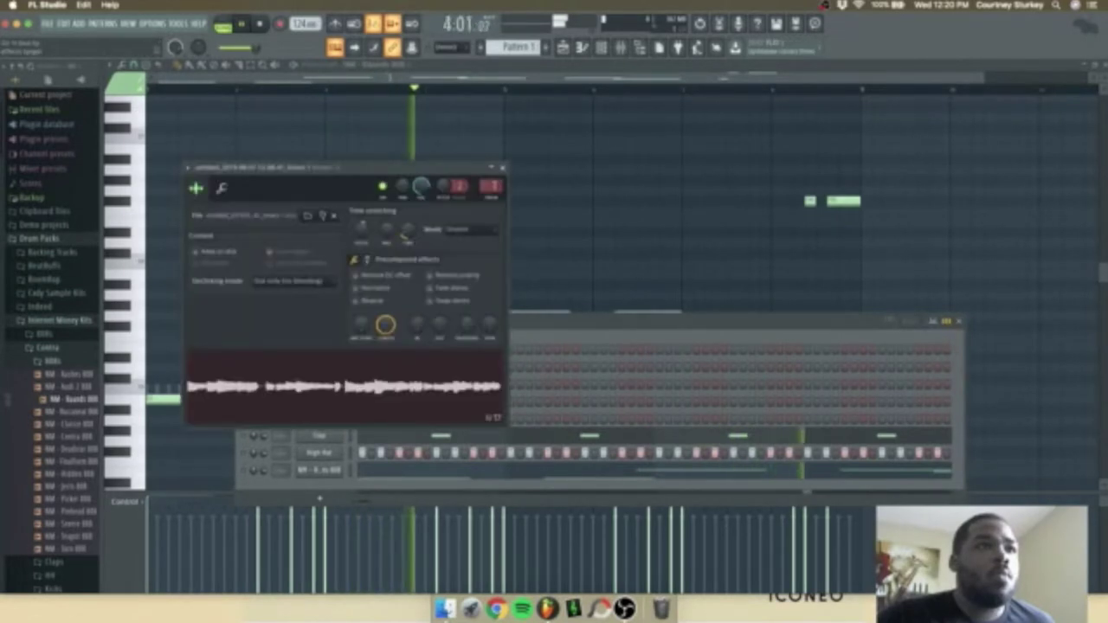
pyautogui.click(502, 168)
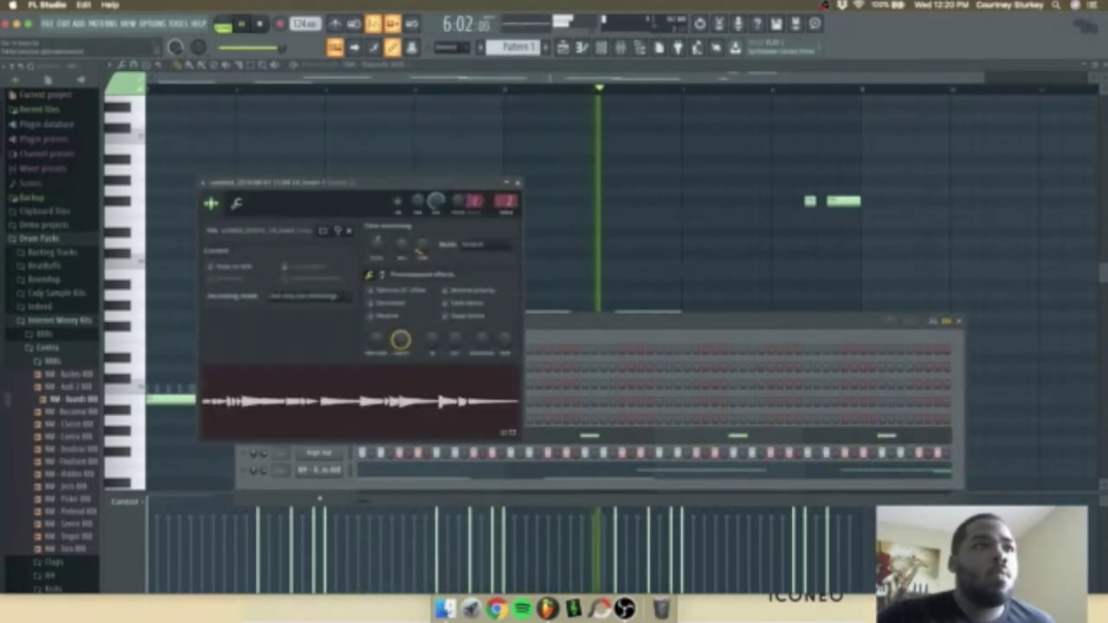
pyautogui.rightClick(422, 247)
pyautogui.click(410, 284)
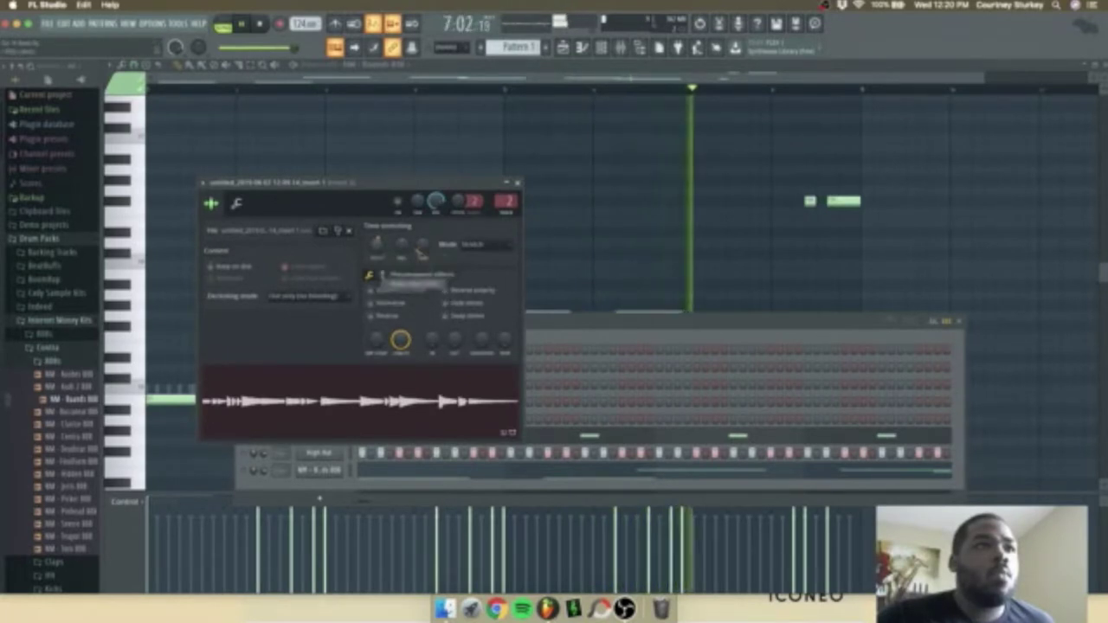
pyautogui.press('Escape')
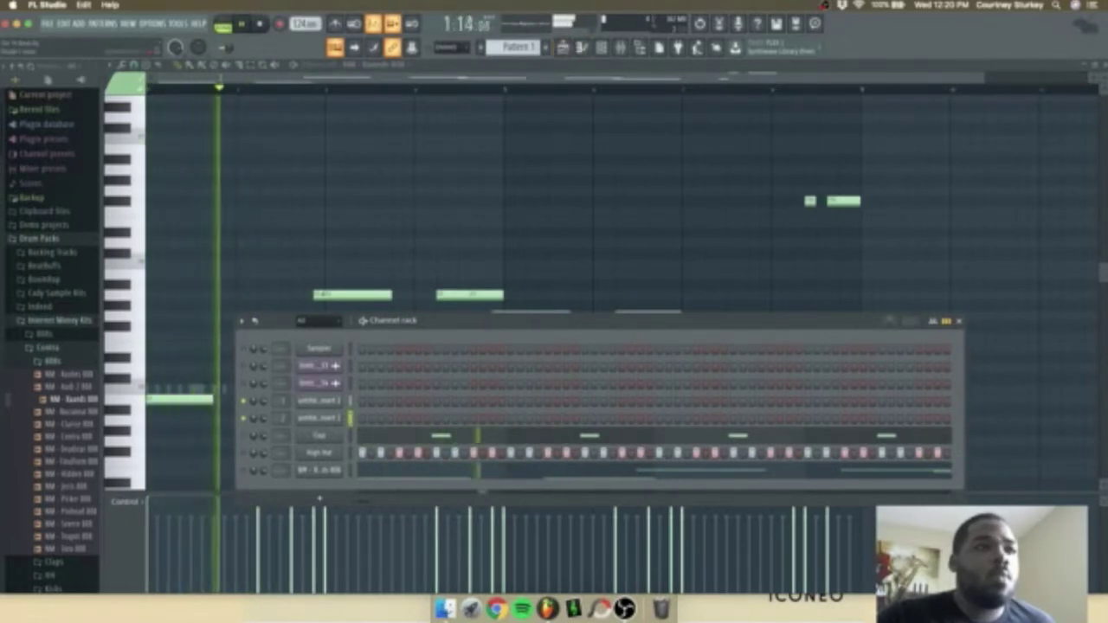
# Raise all 808 notes by one semitone and unmute the 808 channel.
pyautogui.hotkey('shift', 'Up')
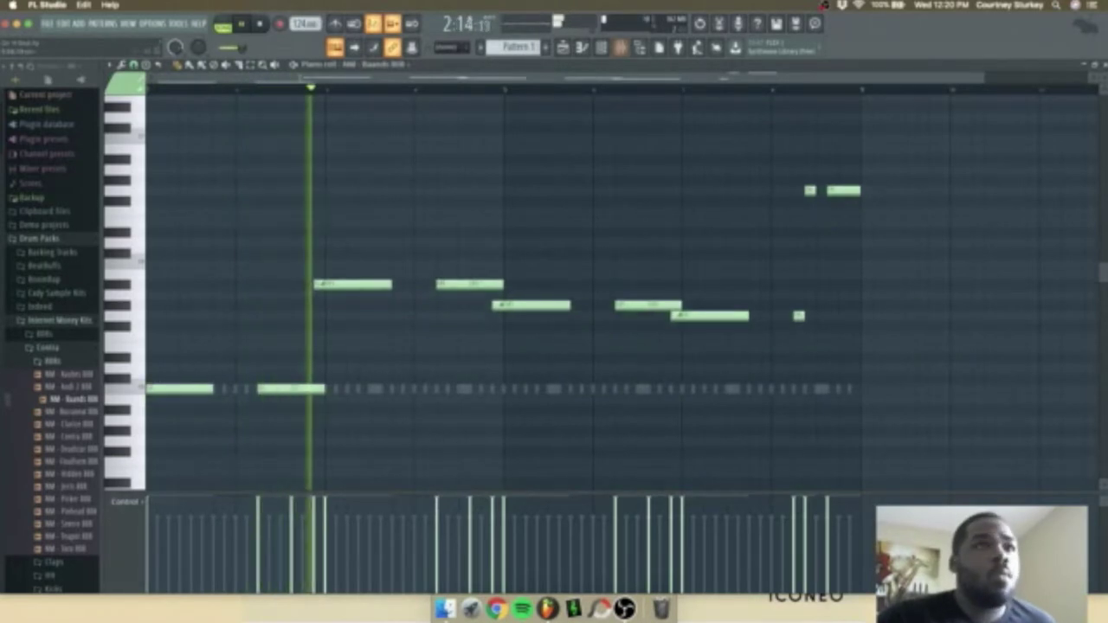
pyautogui.press('F6')
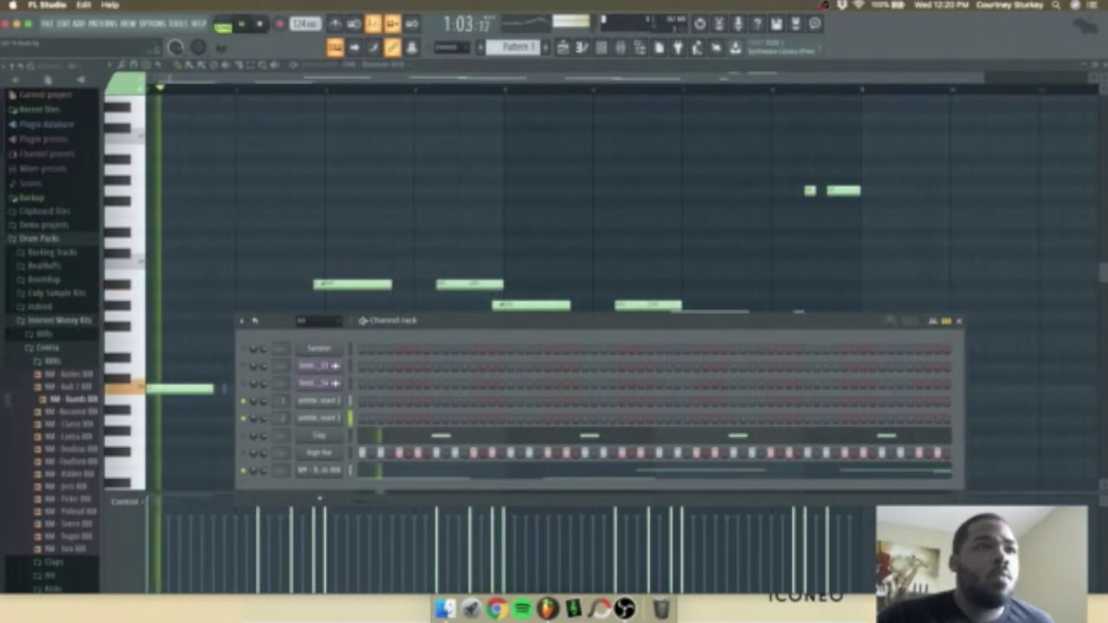
pyautogui.press('F6')
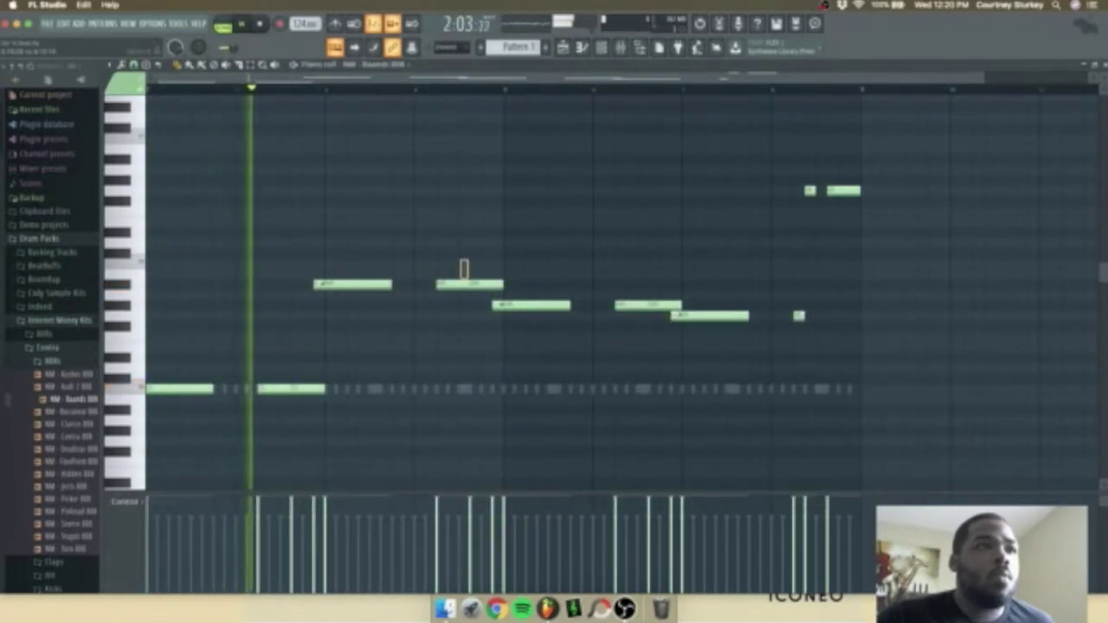
# Raise the two 808 notes in bars 3 and 4 by one more semitone and clear the selection.
pyautogui.moveTo(461, 279); pyautogui.dragTo(357, 296)
pyautogui.moveTo(503, 269); pyautogui.dragTo(281, 293)
pyautogui.moveTo(520, 284); pyautogui.dragTo(520, 273)
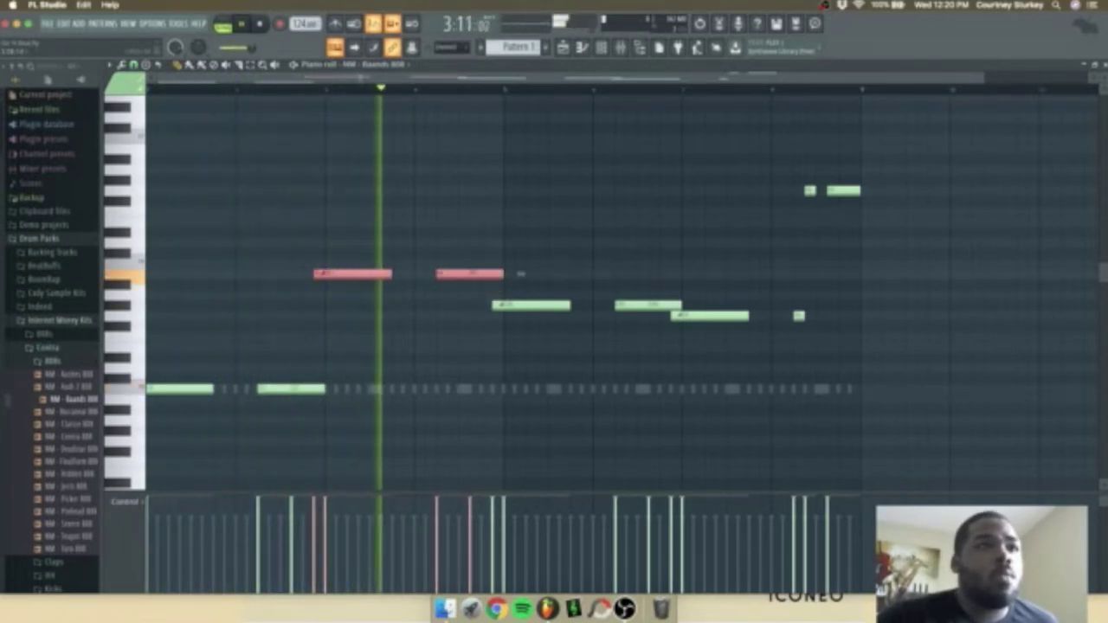
pyautogui.press('super+d')
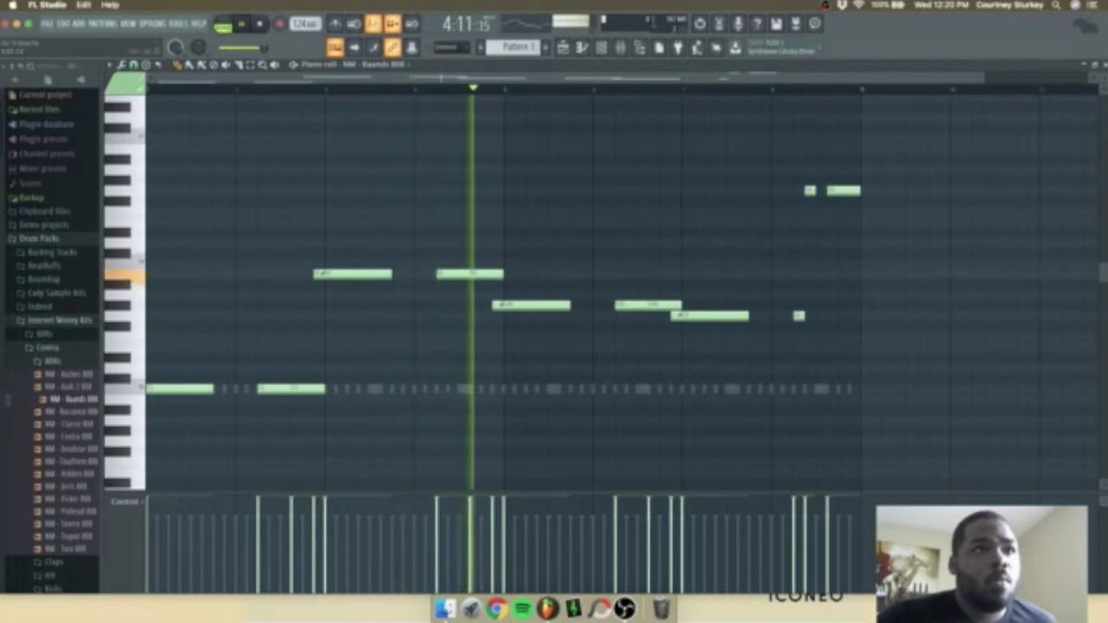
# Raise the two 808 notes in bars 5 and 6 by one semitone and restart playback.
pyautogui.moveTo(505, 290); pyautogui.dragTo(699, 306)
pyautogui.hotkey('shift', 'Up')
pyautogui.press('space')
pyautogui.press('space')
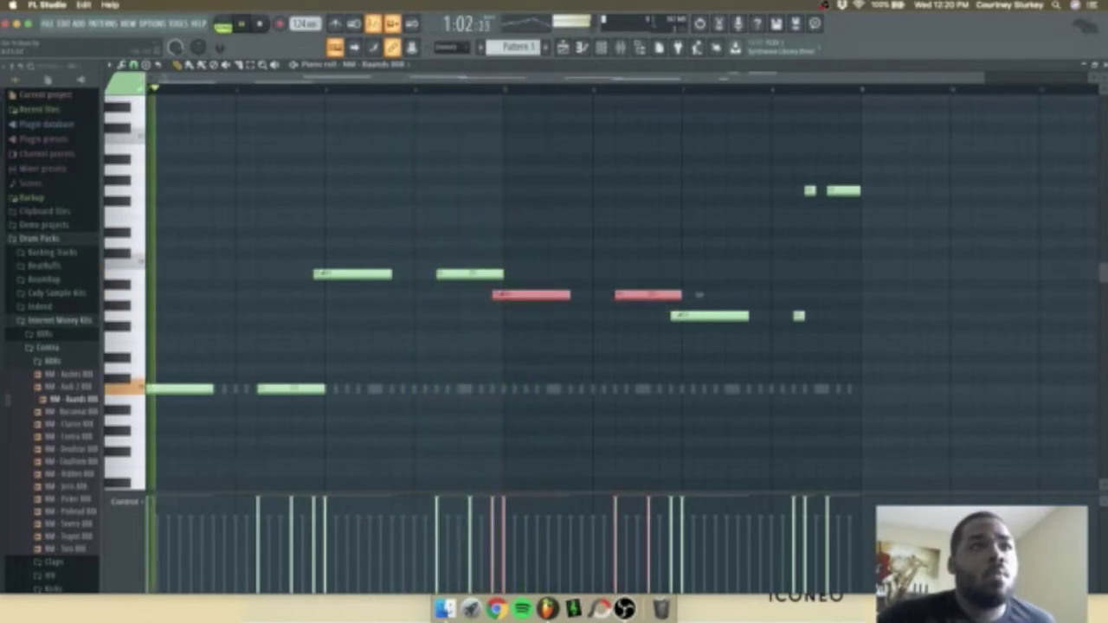
# Play from around bar 5 and raise the long bar 7 808 note and the first short bar 8 note by one semitone.
pyautogui.click(478, 89)
pyautogui.moveTo(851, 301); pyautogui.dragTo(635, 331)
pyautogui.press('super+d')
pyautogui.hotkey('shift', 'Up')
pyautogui.hotkey('shift', 'Down')
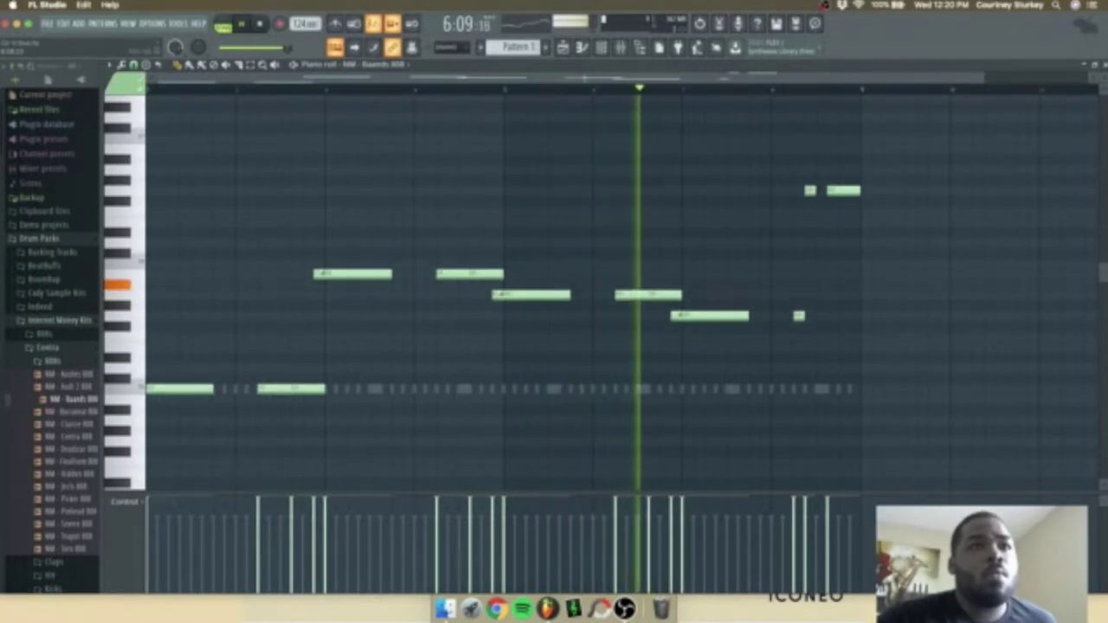
pyautogui.moveTo(866, 312); pyautogui.dragTo(658, 331)
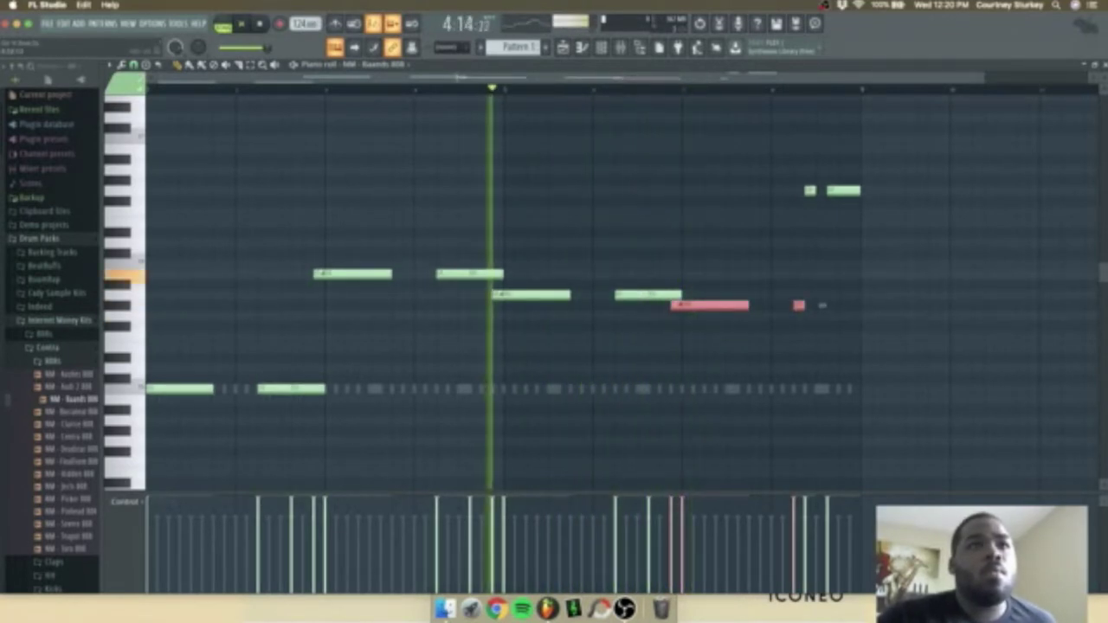
# Raise the last two 808 notes in bar 8 by one semitone and clear the selection.
pyautogui.moveTo(938, 187); pyautogui.dragTo(755, 206)
pyautogui.hotkey('shift', 'Up')
pyautogui.press('super+d')
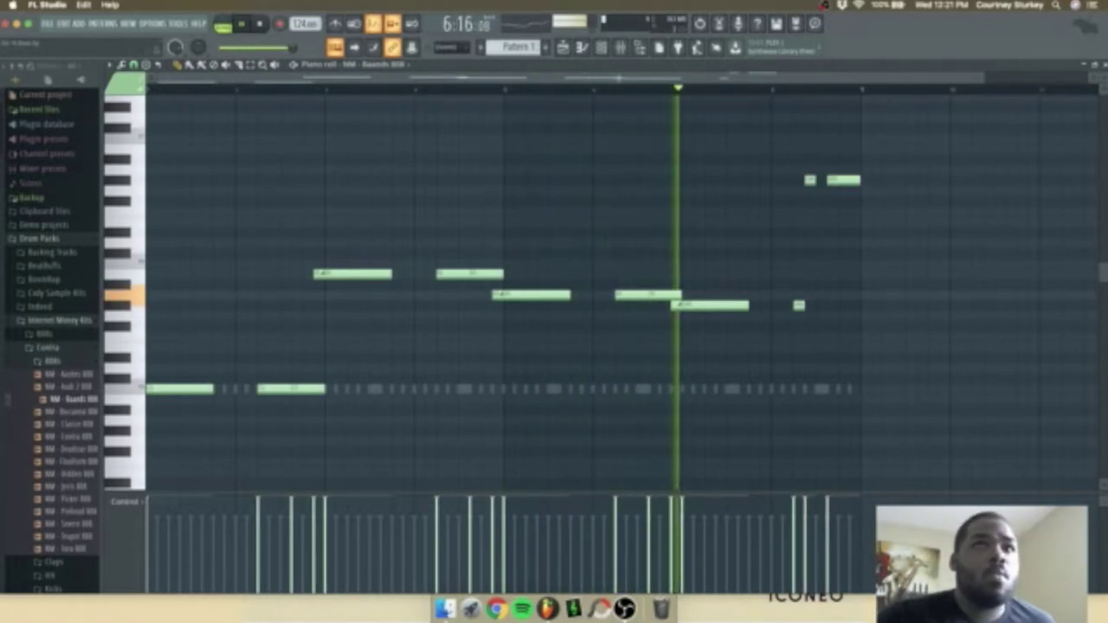
# Lower the two 808 notes in bars 3 and 4 by one octave during playback.
pyautogui.moveTo(230, 249); pyautogui.dragTo(520, 274)
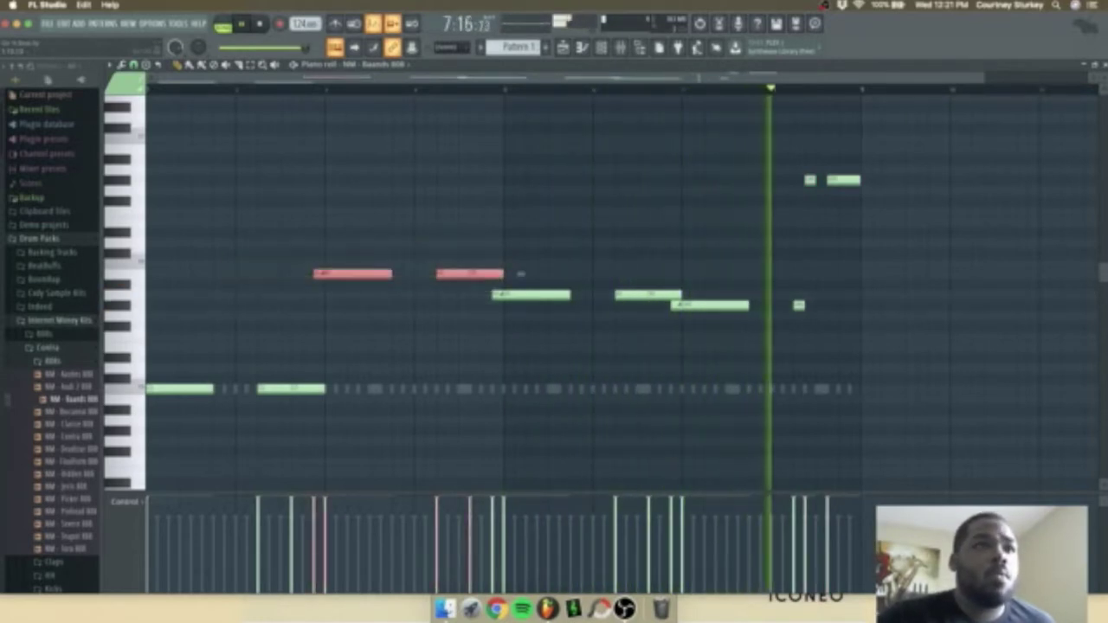
pyautogui.press('super+Down')
pyautogui.press('super+d')
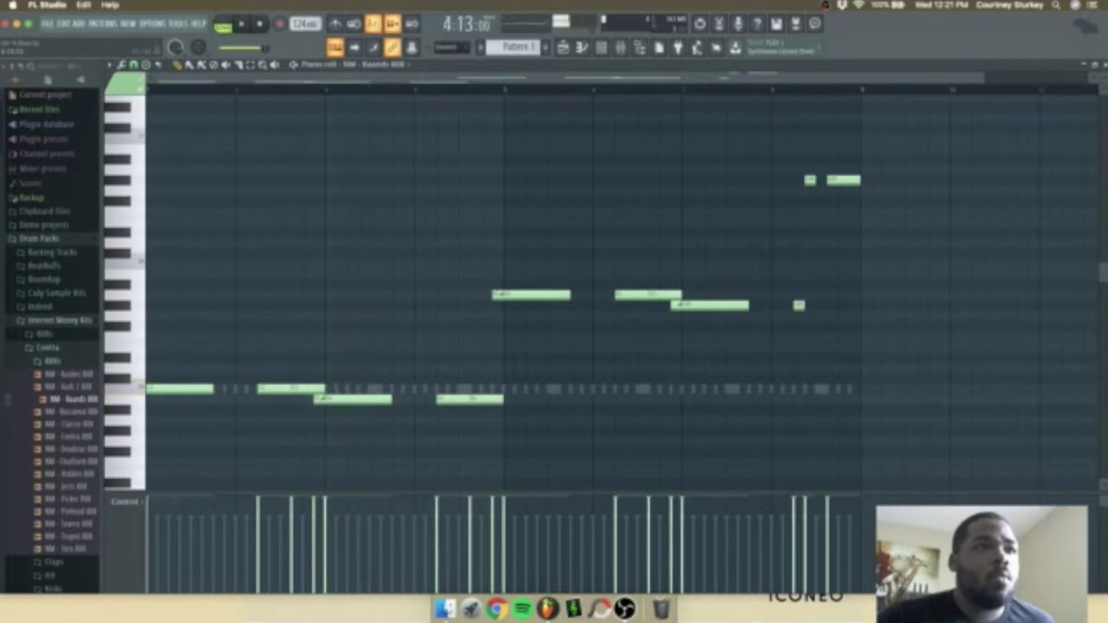
# Raise the two 808 notes in bars 3 and 4 back up by one octave.
pyautogui.moveTo(314, 385); pyautogui.dragTo(552, 426)
pyautogui.moveTo(618, 412)
pyautogui.mouseDown()
pyautogui.moveTo(514, 398)
pyautogui.moveTo(342, 399)
pyautogui.mouseUp()
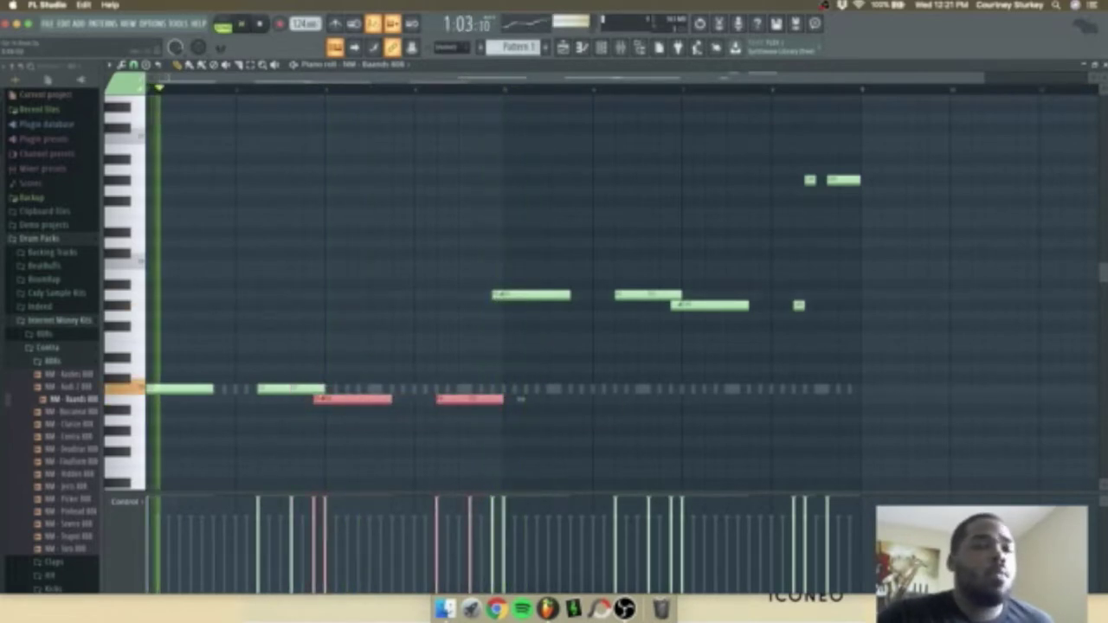
pyautogui.press('super+Up')
pyautogui.press('space')
# Raise the two 808 notes in bars 1 and 2 by one semitone and listen to the opening.
pyautogui.moveTo(380, 368); pyautogui.dragTo(149, 390)
pyautogui.press('space')
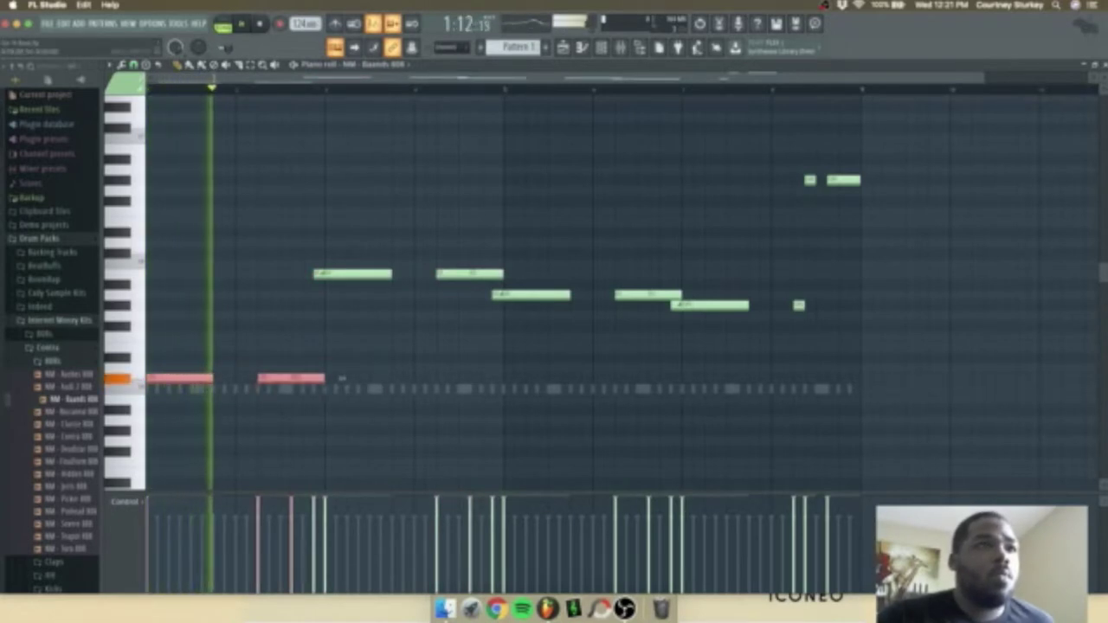
pyautogui.moveTo(317, 248); pyautogui.dragTo(521, 273)
pyautogui.press('space')
# Raise the two 808 notes in bars 1 and 2 by one octave, replay the opening and expand the BeatBuffs folder.
pyautogui.moveTo(358, 344); pyautogui.dragTo(145, 456)
pyautogui.press('super+Up')
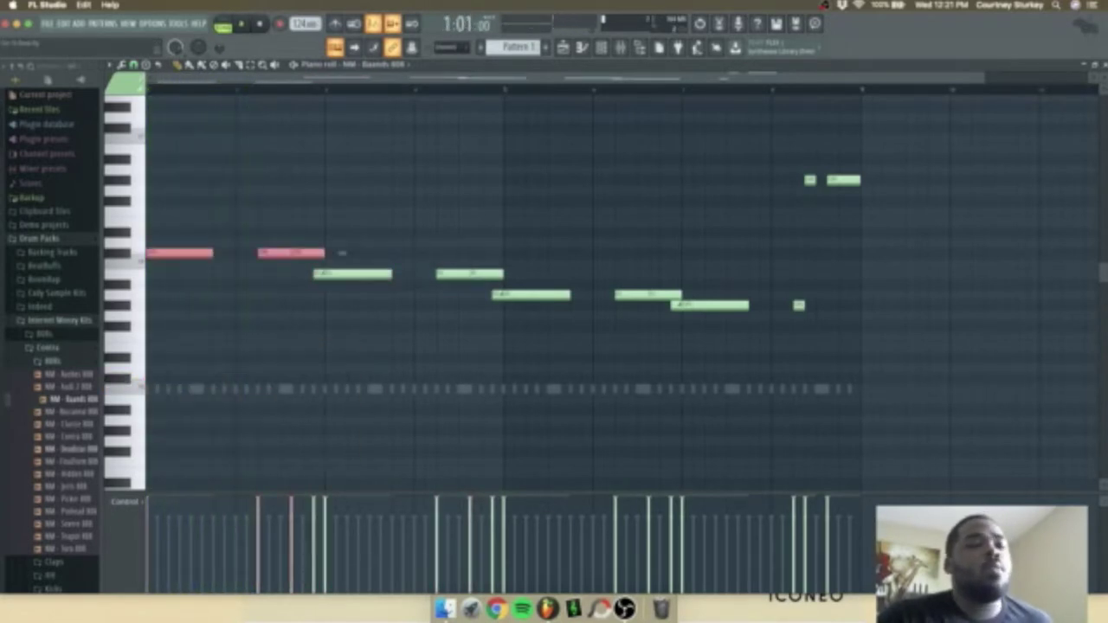
pyautogui.moveTo(297, 258); pyautogui.dragTo(520, 273)
pyautogui.press('space')
pyautogui.press('space')
pyautogui.moveTo(344, 230); pyautogui.dragTo(145, 248)
pyautogui.click(43, 265)
pyautogui.moveTo(224, 227); pyautogui.dragTo(384, 248)
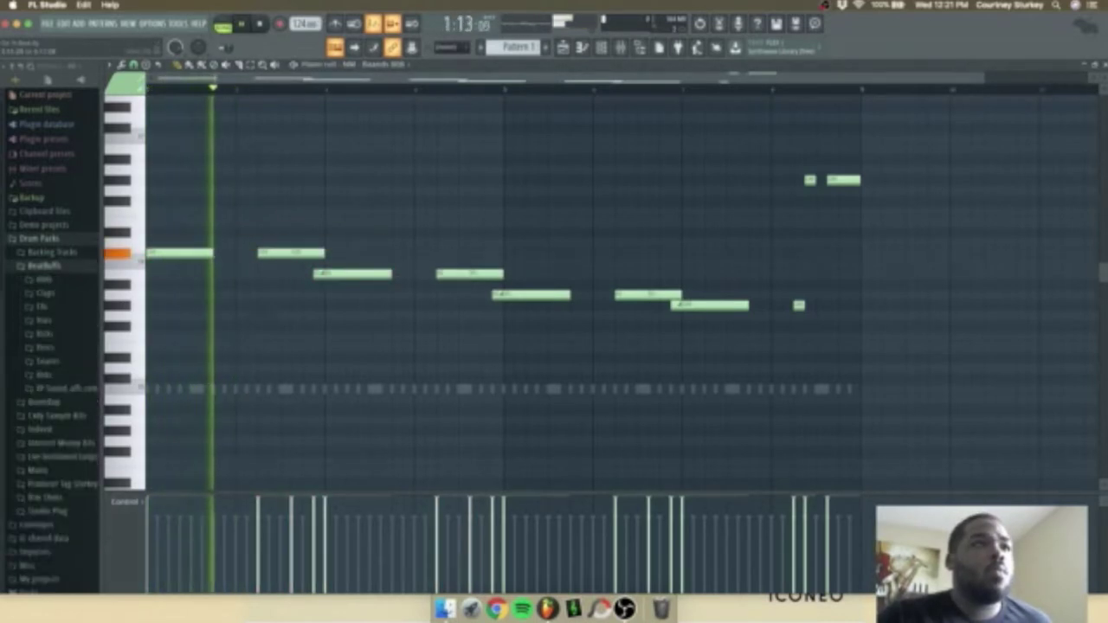
# Replay the opening and lower the two 808 notes in bars 1 and 2 back down by one octave.
pyautogui.moveTo(249, 250); pyautogui.dragTo(372, 278)
pyautogui.moveTo(364, 241); pyautogui.dragTo(145, 257)
pyautogui.press('space')
pyautogui.press('space')
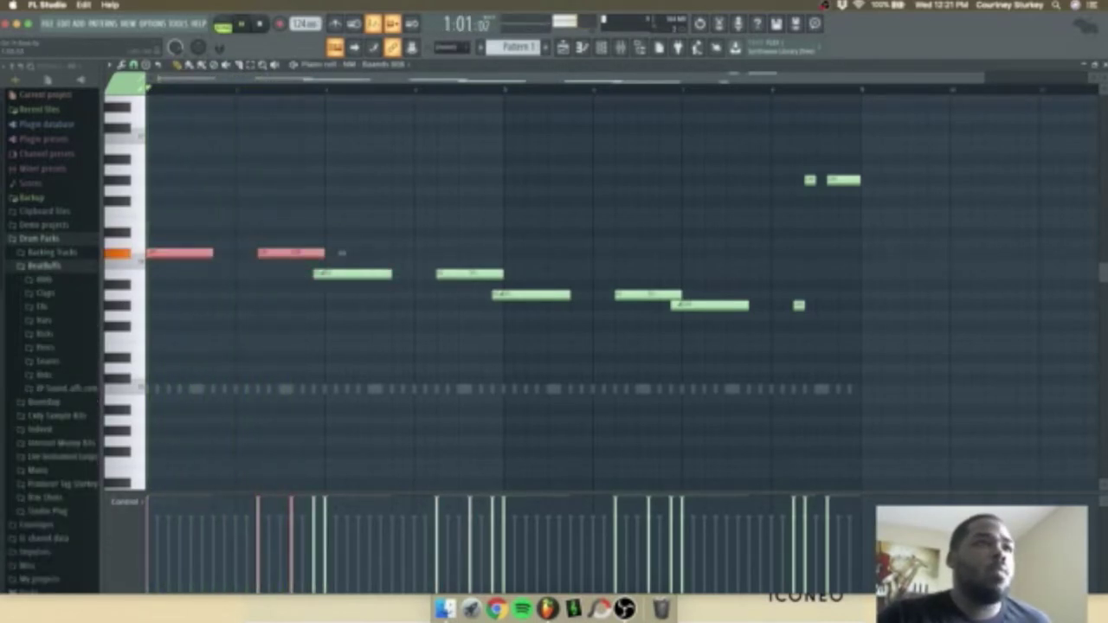
pyautogui.hotkey('shift', 'Down')
pyautogui.moveTo(342, 261); pyautogui.dragTo(342, 378)
# Drop the 808 notes in bars 3 and 4 down an octave and clear the selection.
pyautogui.moveTo(509, 257); pyautogui.dragTo(309, 293)
pyautogui.press('super+Down')
pyautogui.press('super+d')
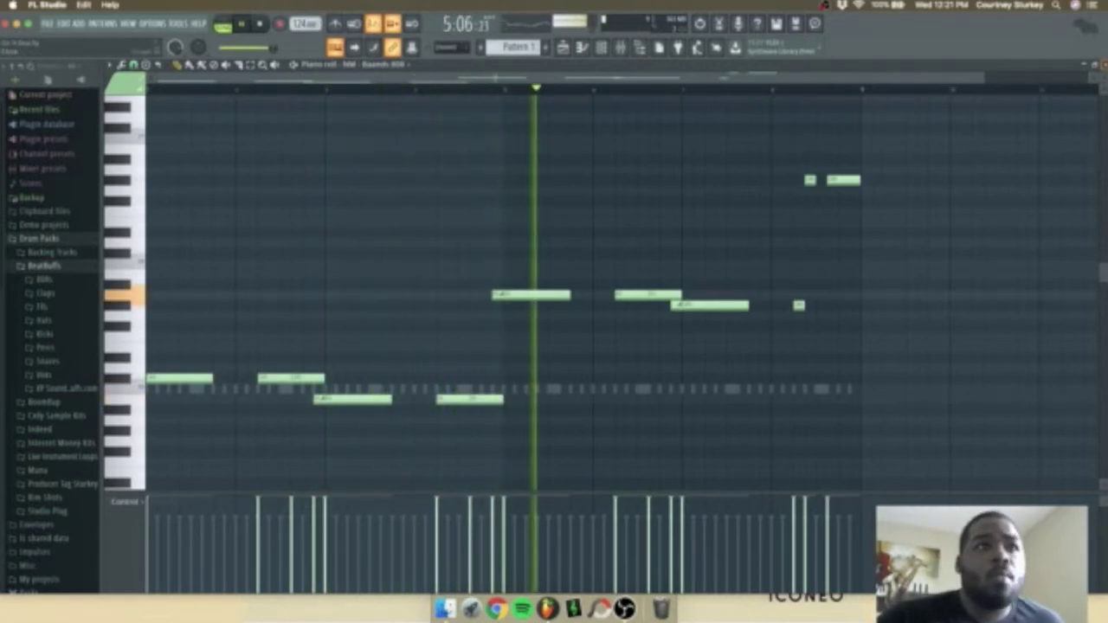
# Close the piano roll and browse the snare samples in the BeatBuffs and Internet Money Kits folders.
pyautogui.press('Escape')
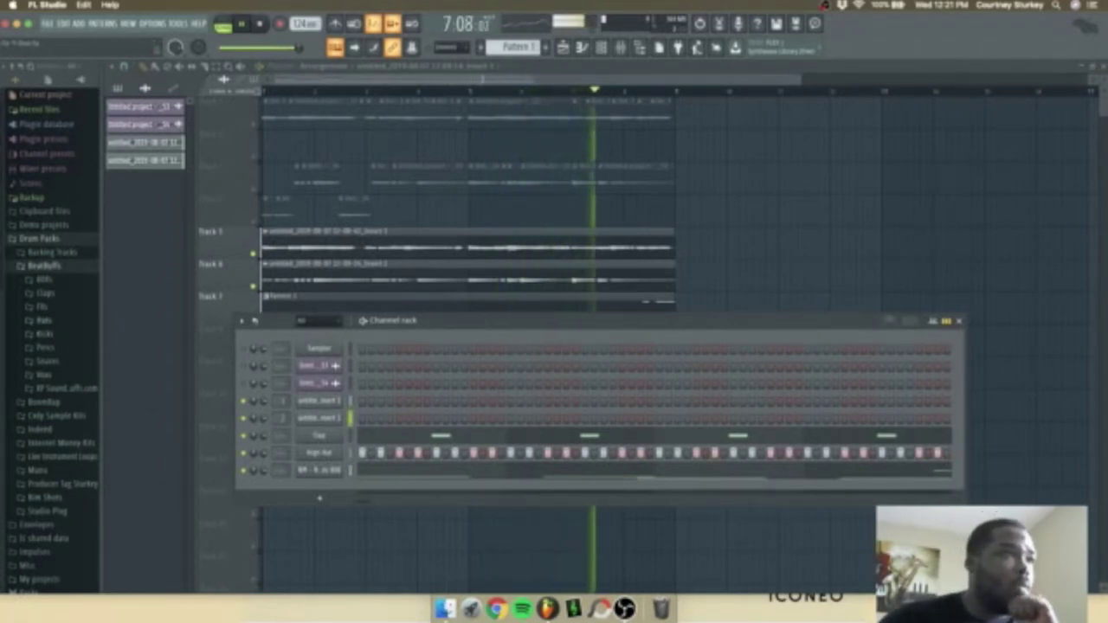
pyautogui.click(48, 361)
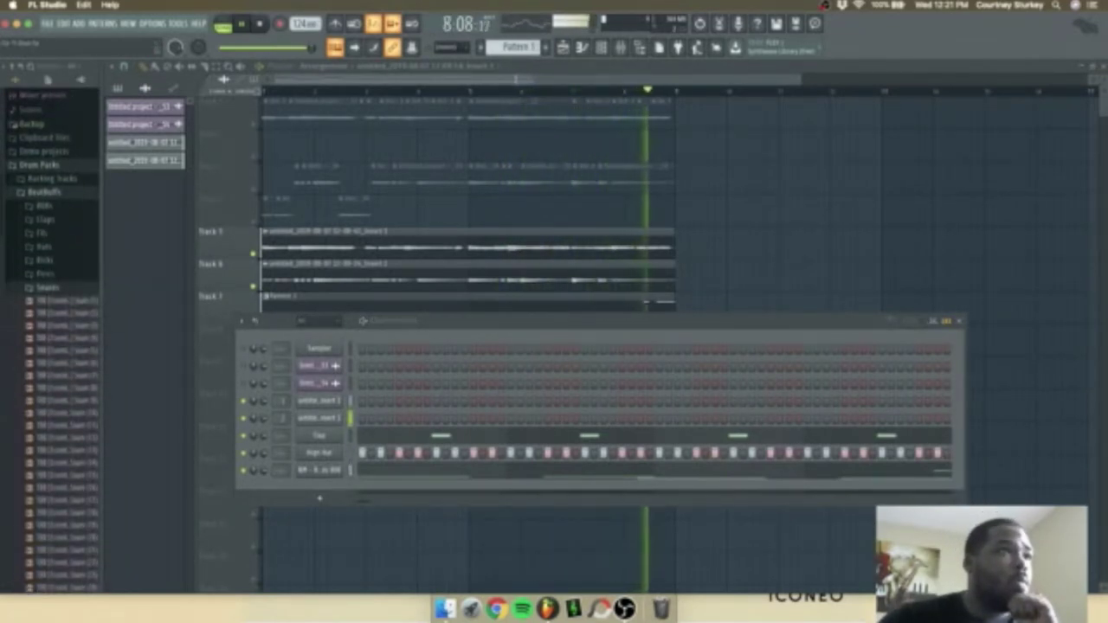
pyautogui.click(44, 192)
pyautogui.click(61, 321)
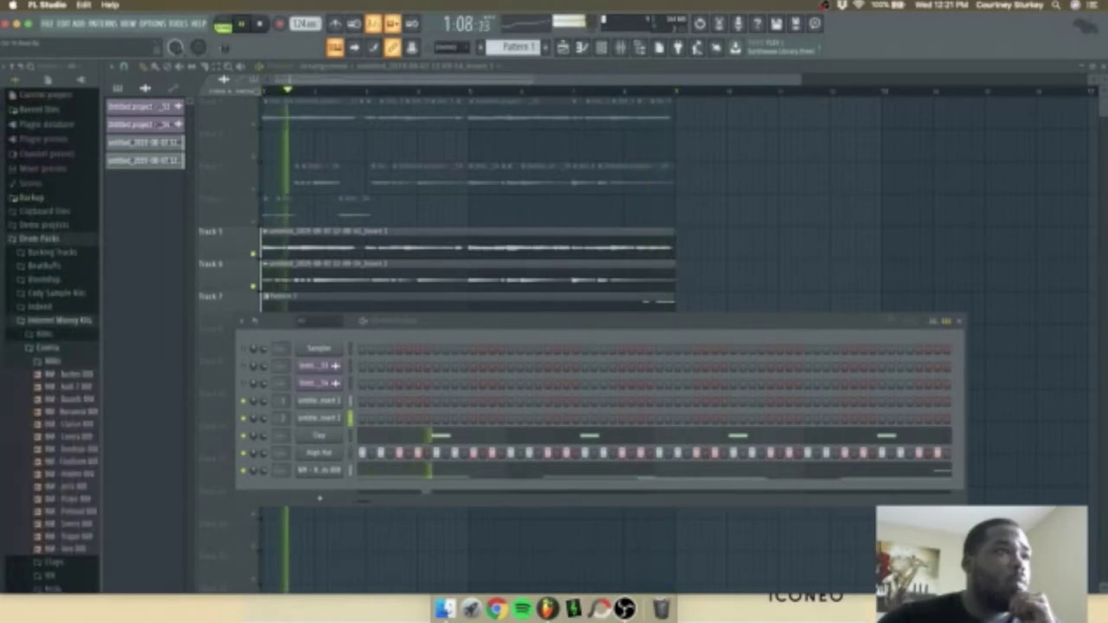
pyautogui.click(53, 361)
pyautogui.click(56, 457)
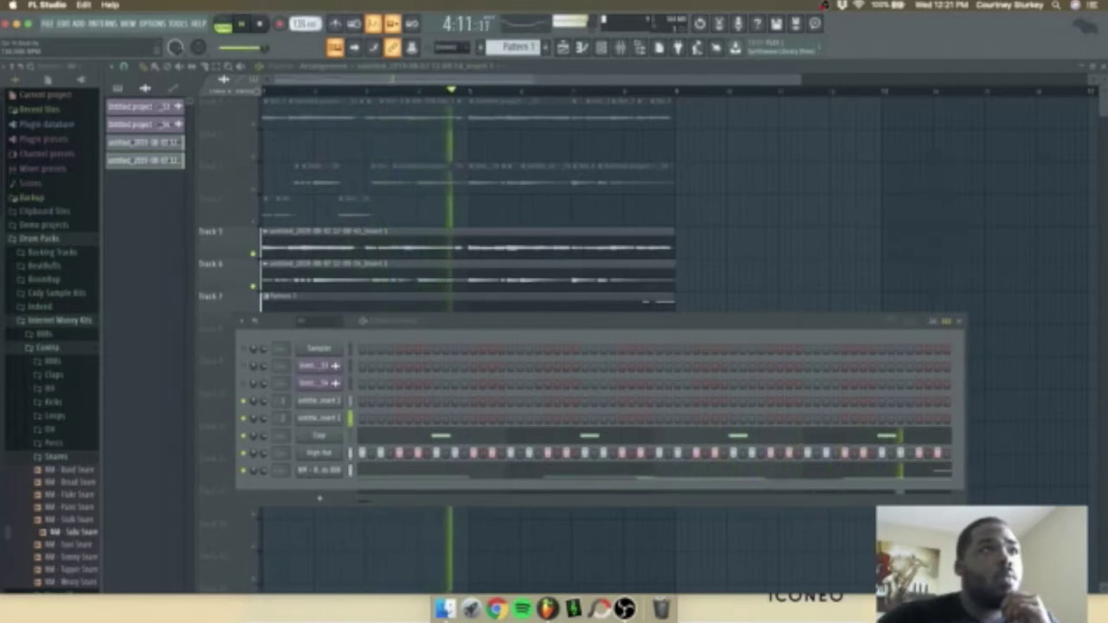
# Set the project tempo to 135 BPM and restretch all channels.
pyautogui.moveTo(305, 24); pyautogui.dragTo(305, 19)
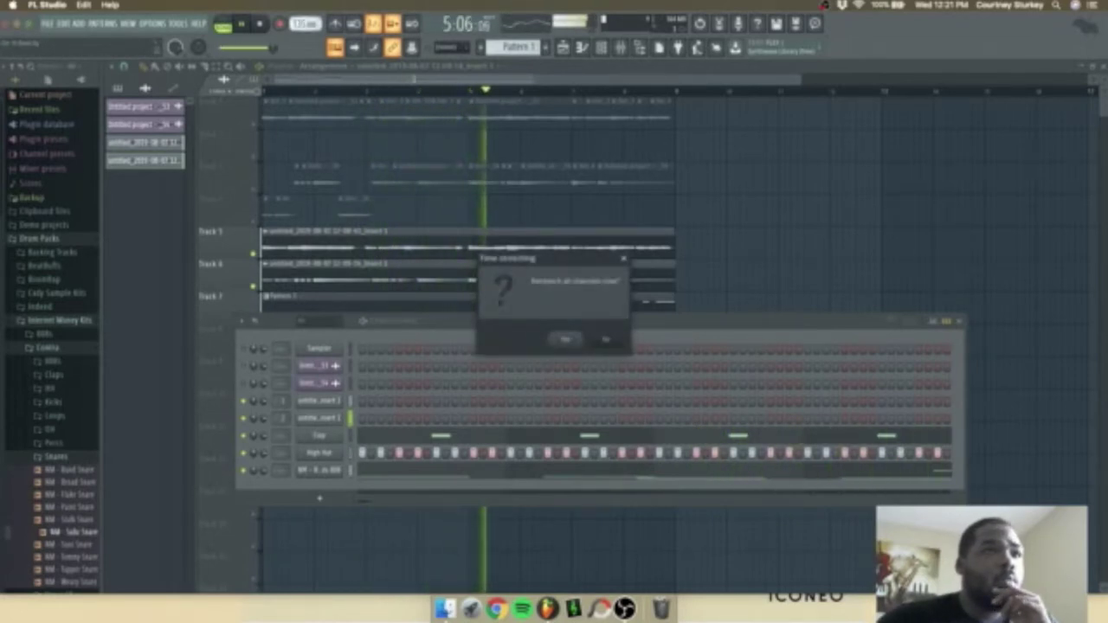
pyautogui.press('Return')
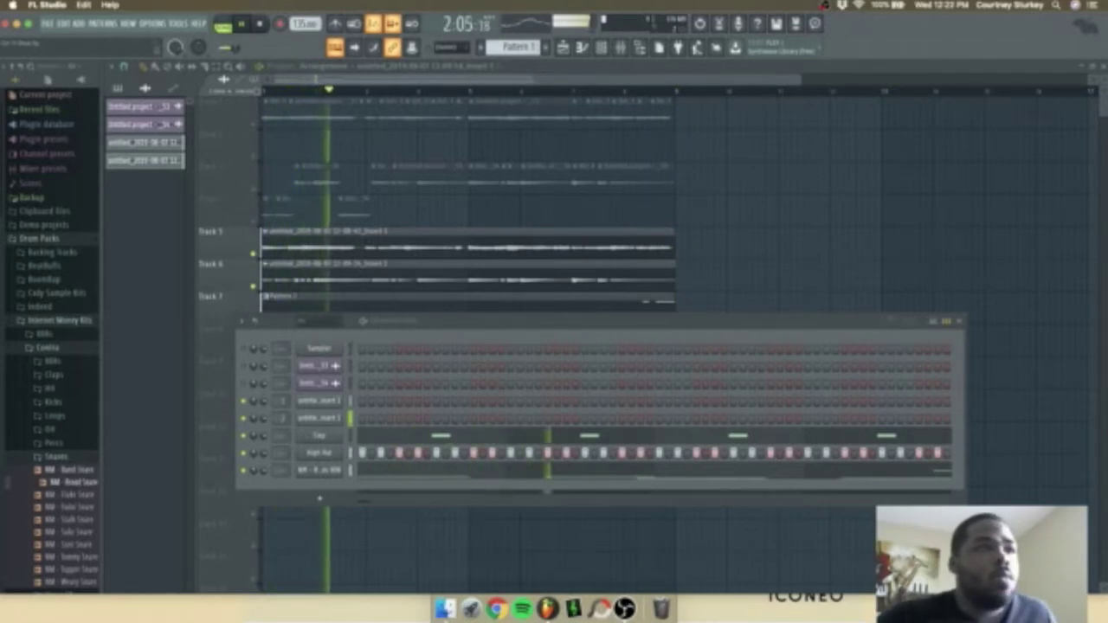
# Add the Band Snare sample as a new channel with the clap's pattern and place it directly below the clap.
pyautogui.moveTo(71, 470); pyautogui.dragTo(319, 495)
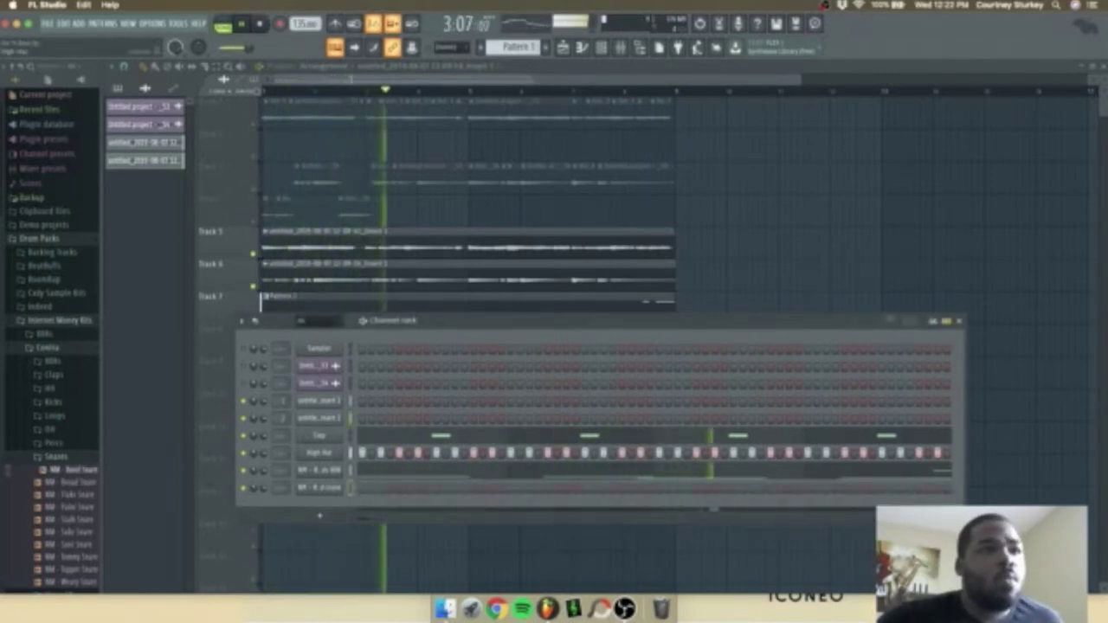
pyautogui.click(351, 488)
pyautogui.press('super+v')
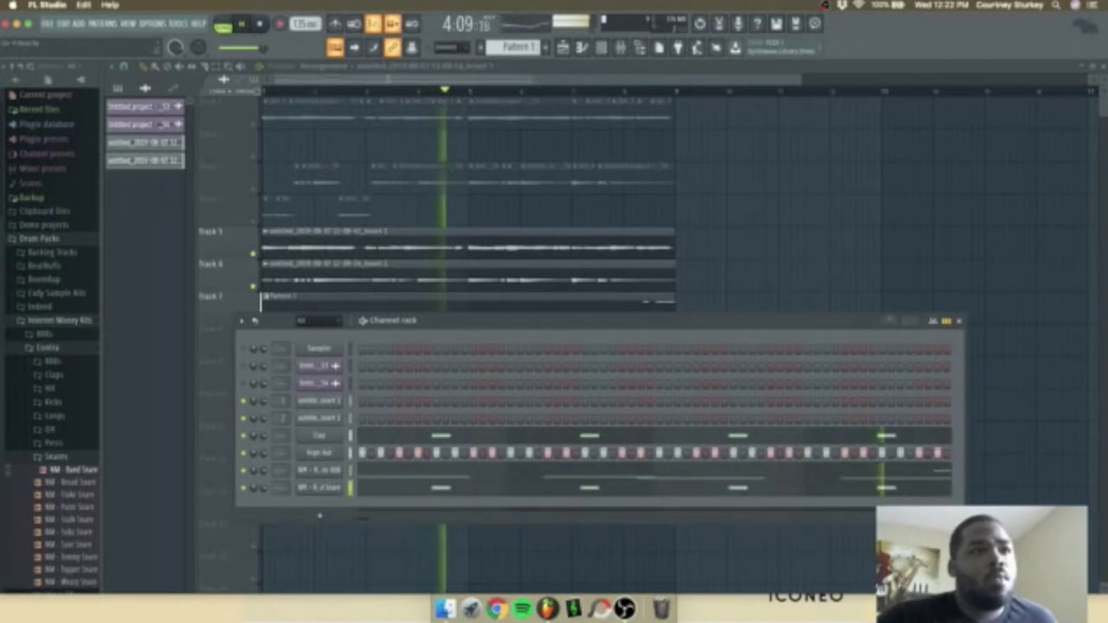
pyautogui.hotkey('alt', 'Up')
pyautogui.hotkey('alt', 'Up')
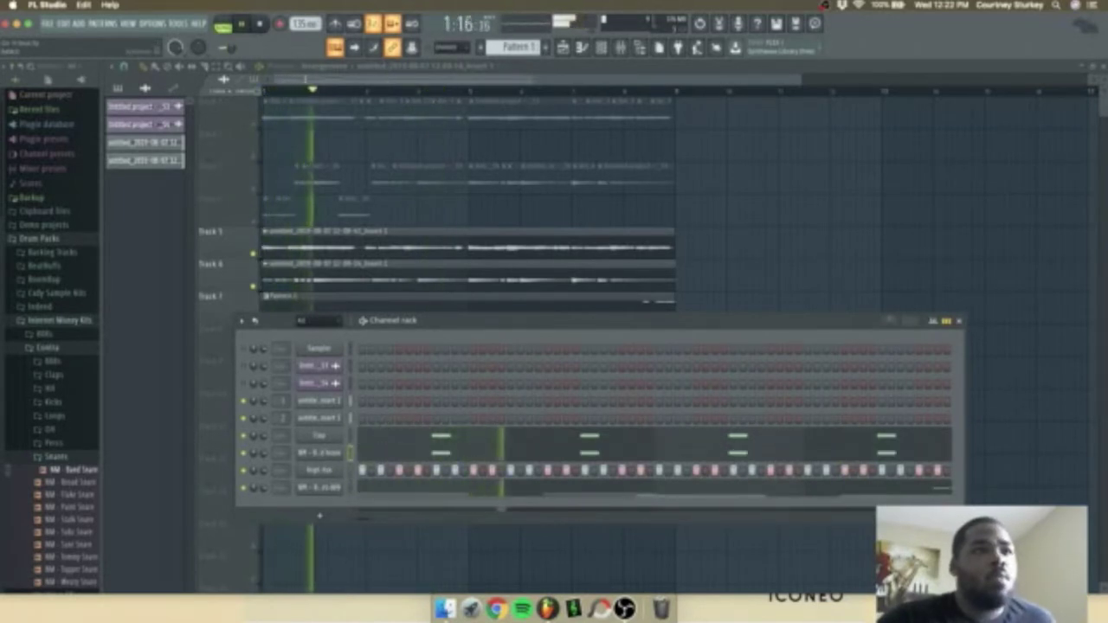
# Move the 808 channel up in the channel rack so it sits above the clap.
pyautogui.hotkey('alt', 'Up')
pyautogui.hotkey('alt', 'Up')
pyautogui.hotkey('alt', 'Up')
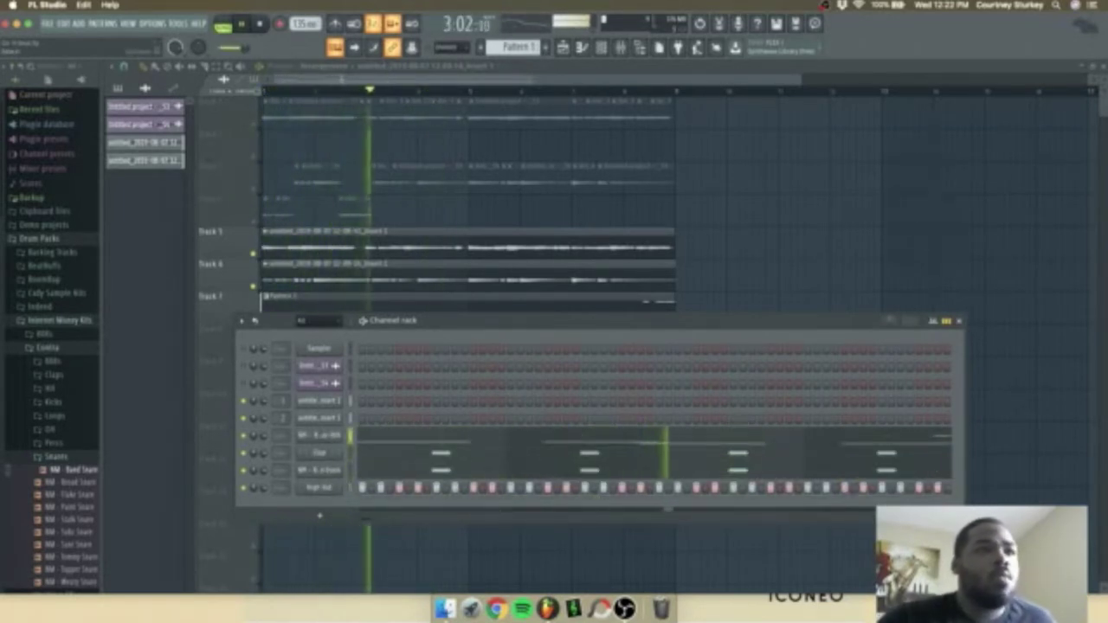
# Increase the trim and fade-out of the Band Snare sample and close its sampler settings.
pyautogui.click(319, 471)
pyautogui.moveTo(459, 295); pyautogui.dragTo(460, 260)
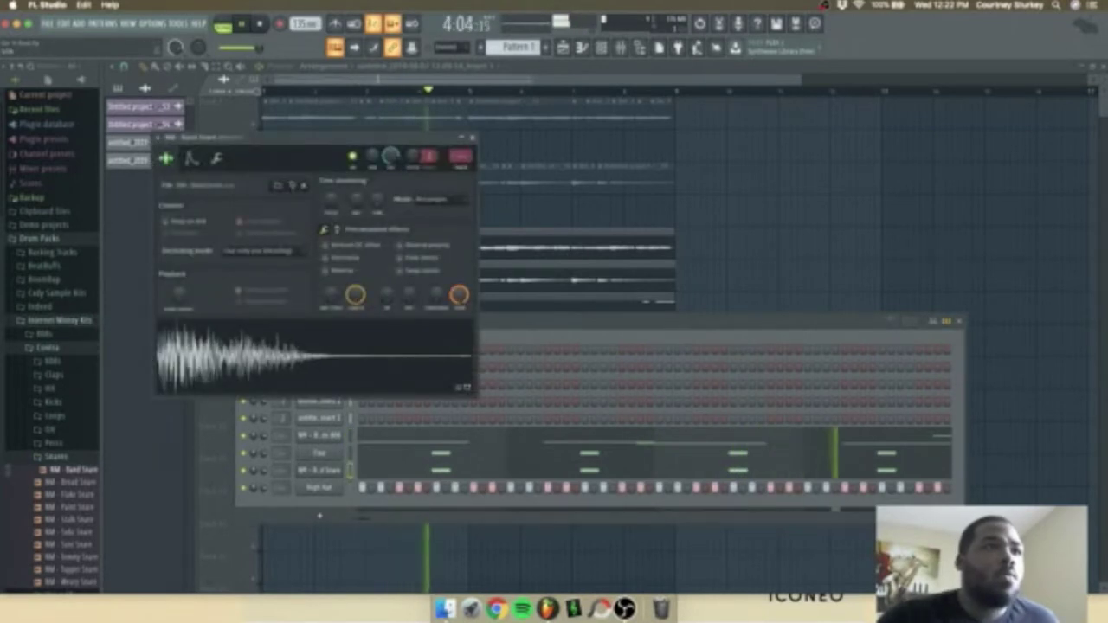
pyautogui.moveTo(410, 296); pyautogui.dragTo(409, 278)
pyautogui.click(472, 138)
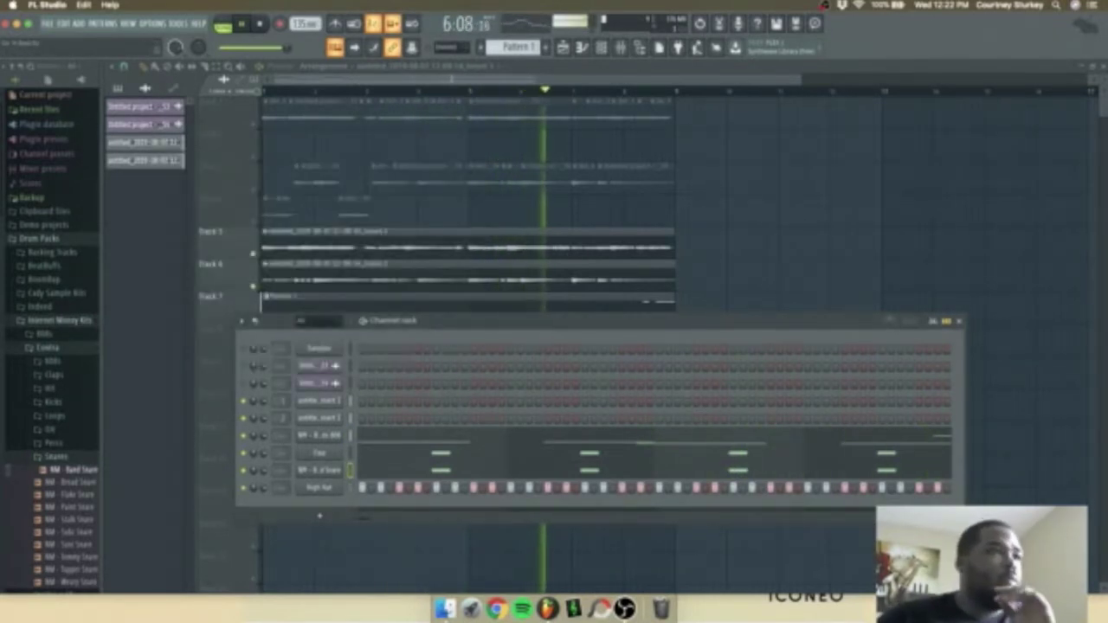
# Audition samples in the current kit's percussion folder and collapse the folder again.
pyautogui.click(56, 456)
pyautogui.click(54, 443)
pyautogui.click(74, 481)
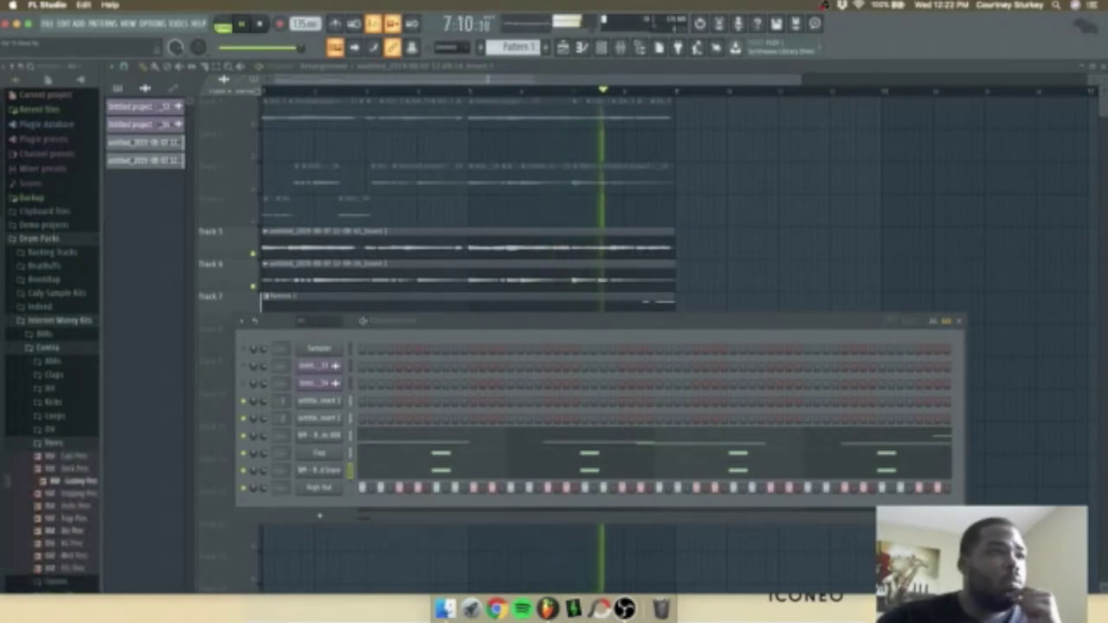
pyautogui.click(71, 569)
pyautogui.click(54, 443)
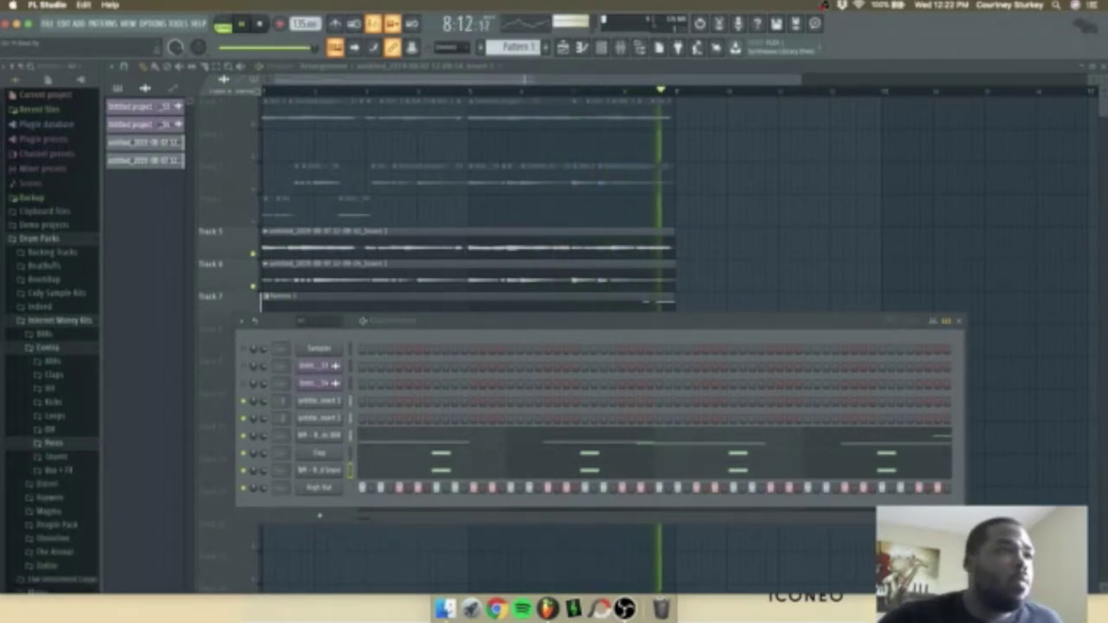
# Preview the kit's open hats and add the Default OH - Loop sample as a new channel.
pyautogui.click(50, 431)
pyautogui.click(74, 455)
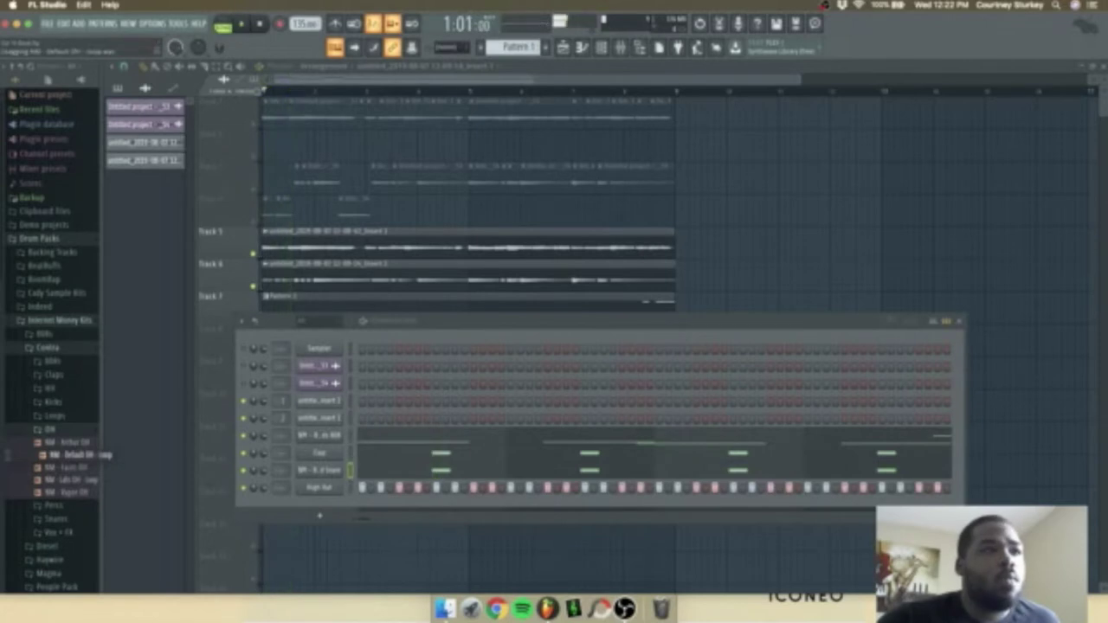
pyautogui.moveTo(315, 527); pyautogui.dragTo(317, 515)
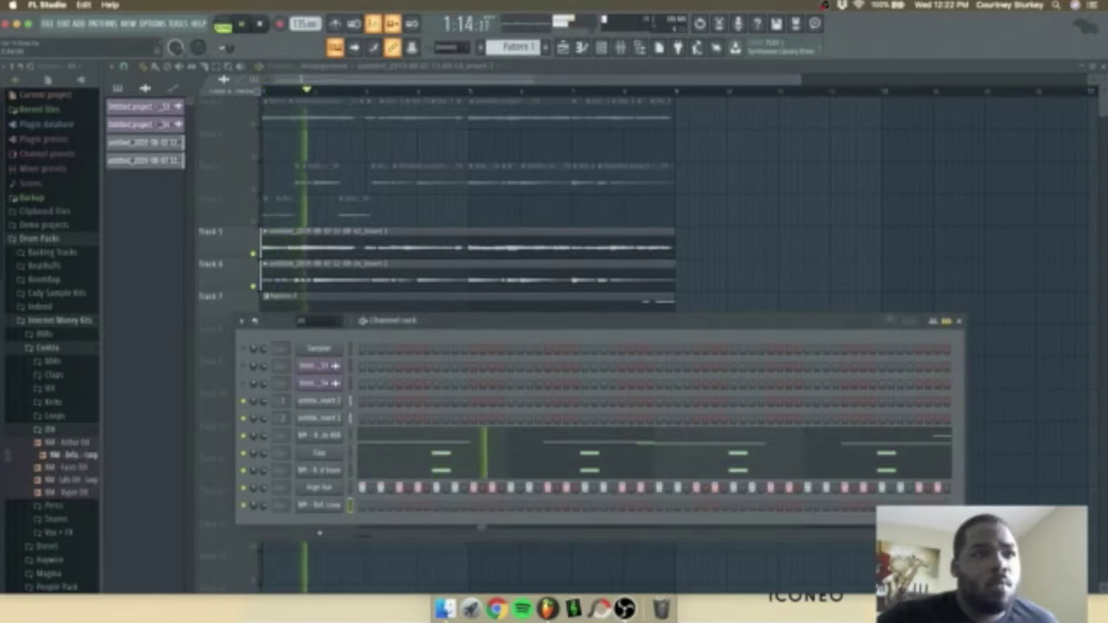
# Adjust the volume envelope of the Default OH - Loop channel and close its sampler settings.
pyautogui.click(318, 505)
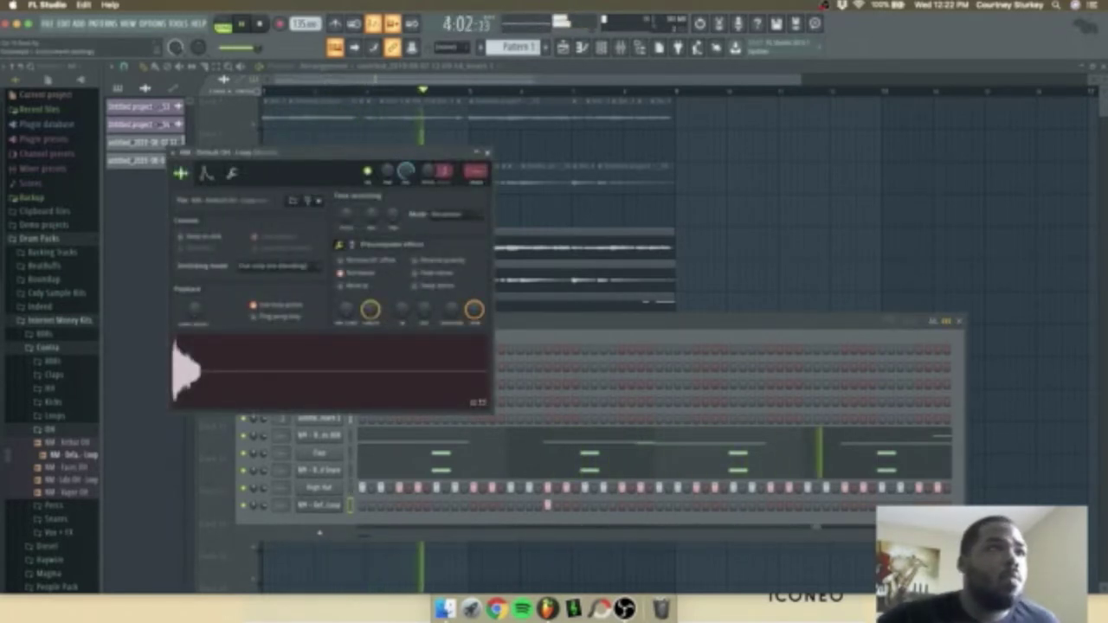
pyautogui.click(207, 174)
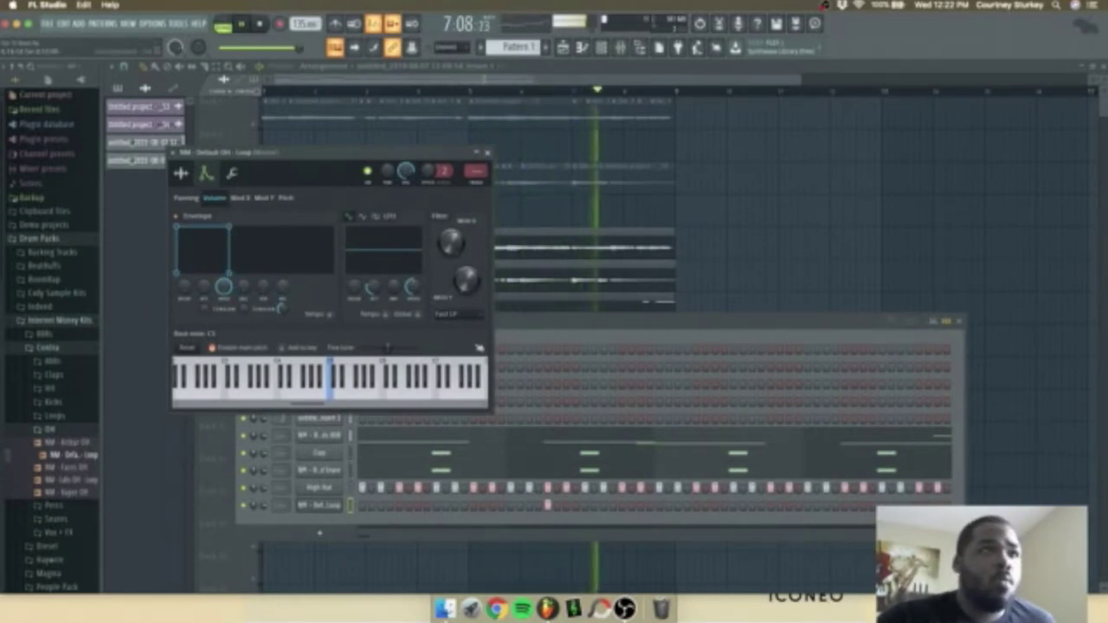
pyautogui.click(487, 152)
# Lower the Default OH - Loop, clap and Band Snare notes by one semitone in the piano roll.
pyautogui.rightClick(341, 506)
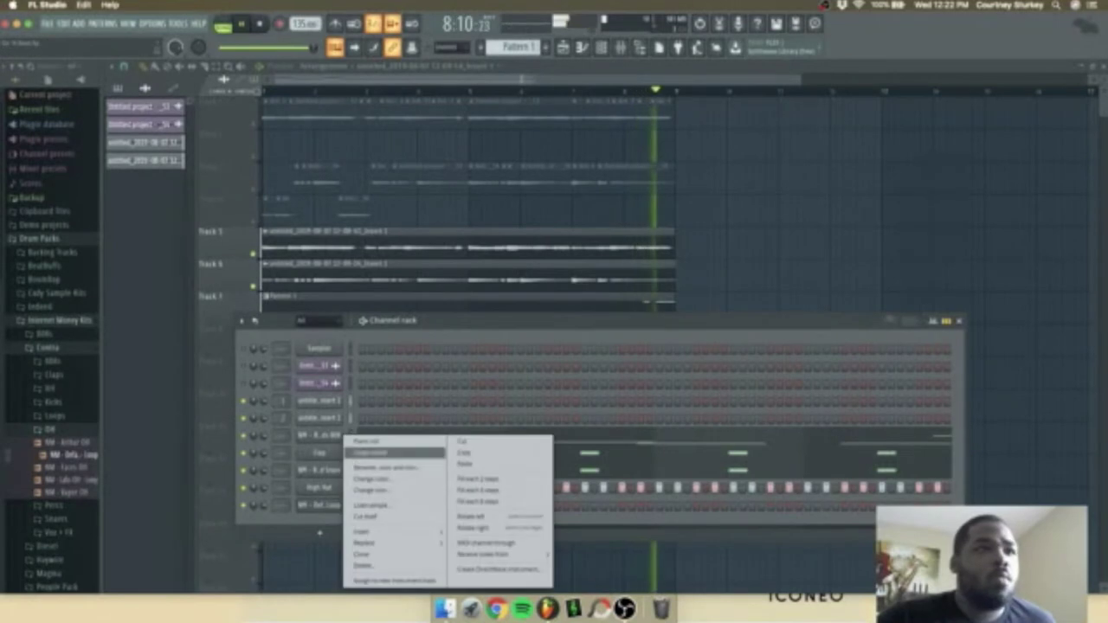
pyautogui.click(365, 442)
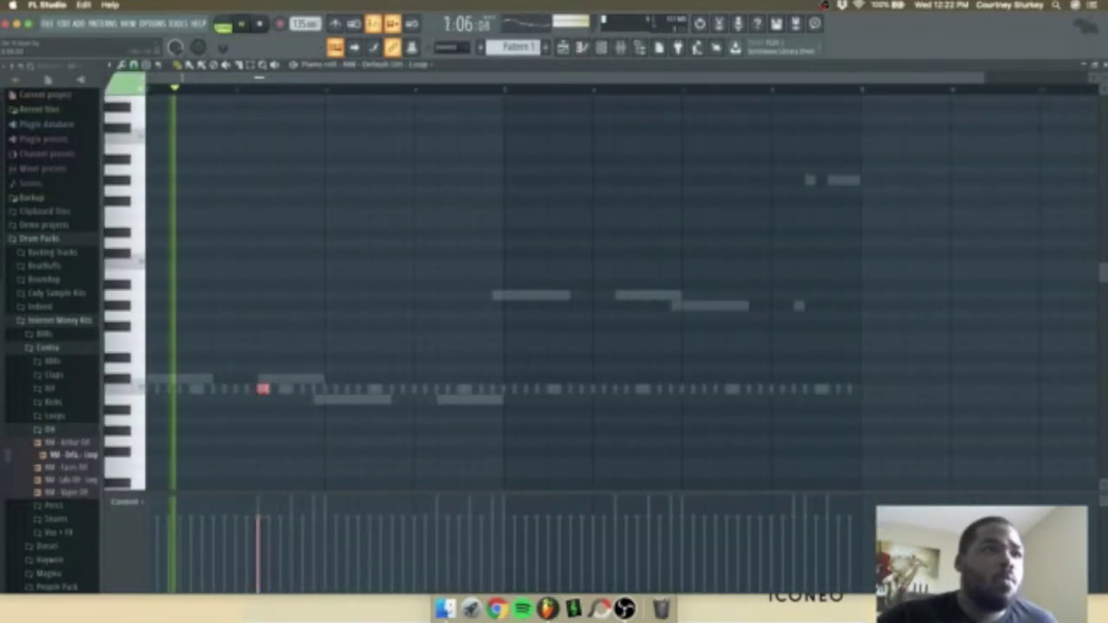
pyautogui.rightClick(376, 390)
pyautogui.rightClick(376, 389)
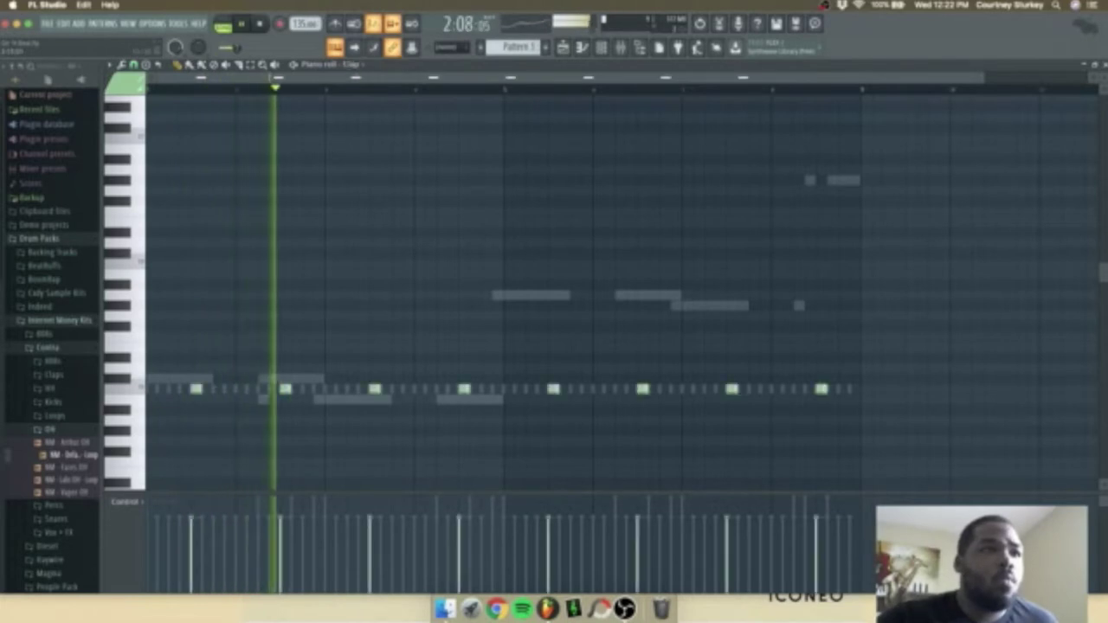
pyautogui.press('space')
pyautogui.press('space')
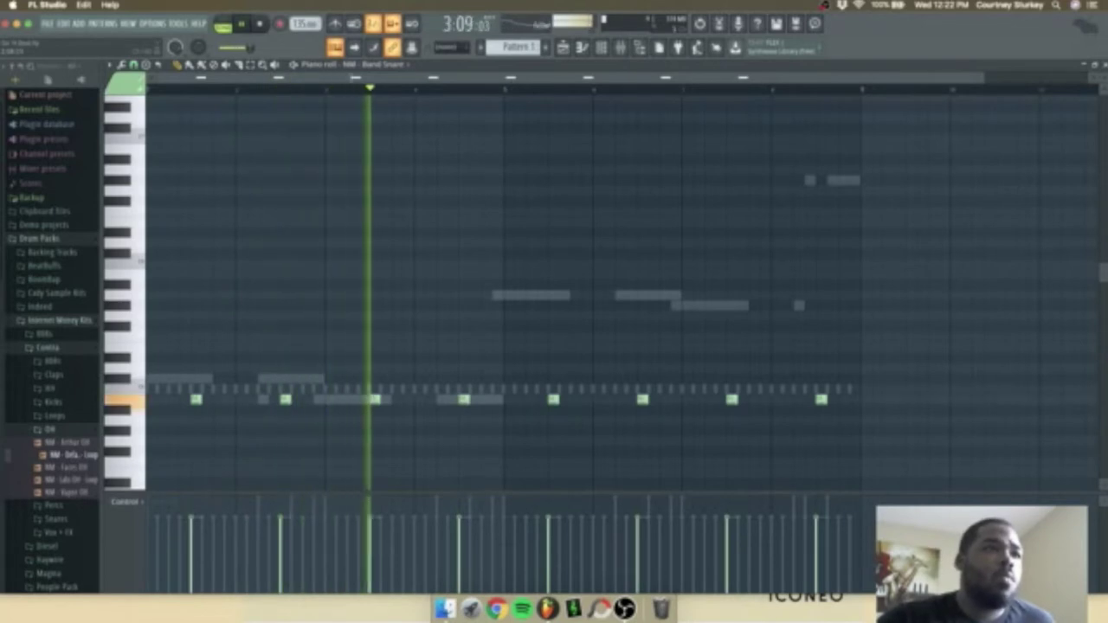
# Shift the hi-hat notes one semitone above their original key and close the piano roll.
pyautogui.rightClick(281, 390)
pyautogui.rightClick(281, 389)
pyautogui.hotkey('shift', 'Down')
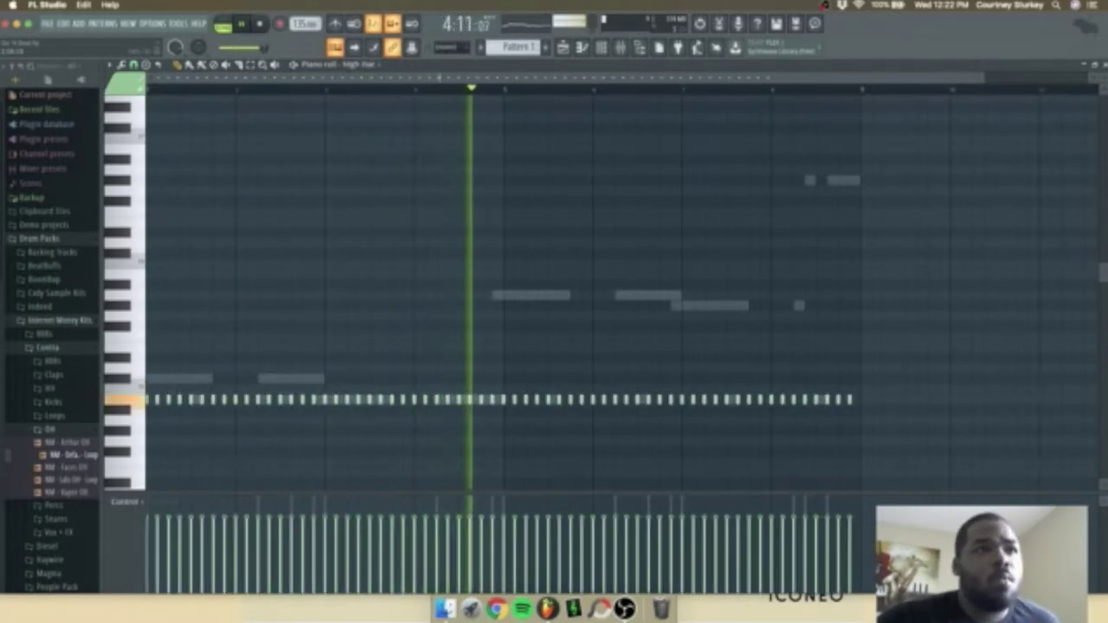
pyautogui.hotkey('shift', 'Up')
pyautogui.hotkey('shift', 'Up')
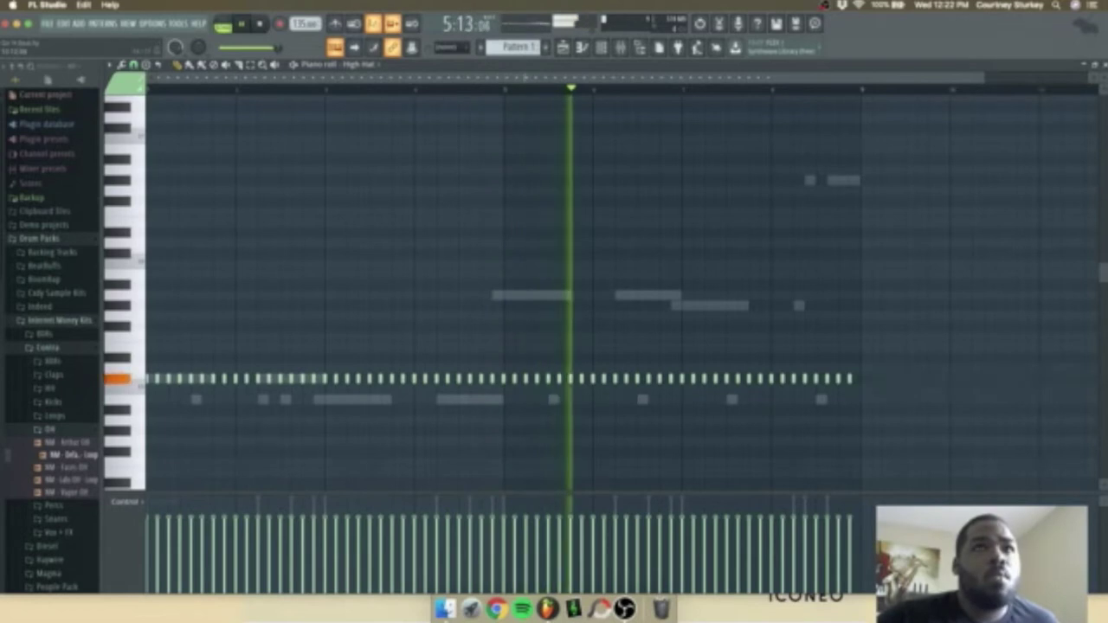
pyautogui.press('Escape')
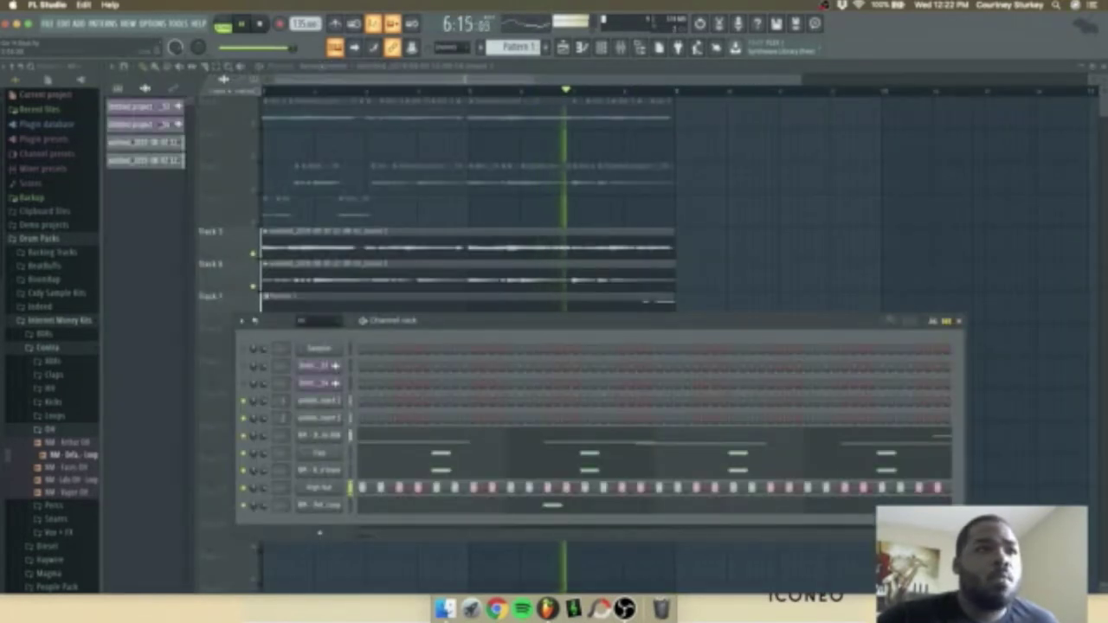
# Move the Default OH - Loop note to beat 4 of bar 1 and add a matching note on beat 4 of bar 5.
pyautogui.press('F7')
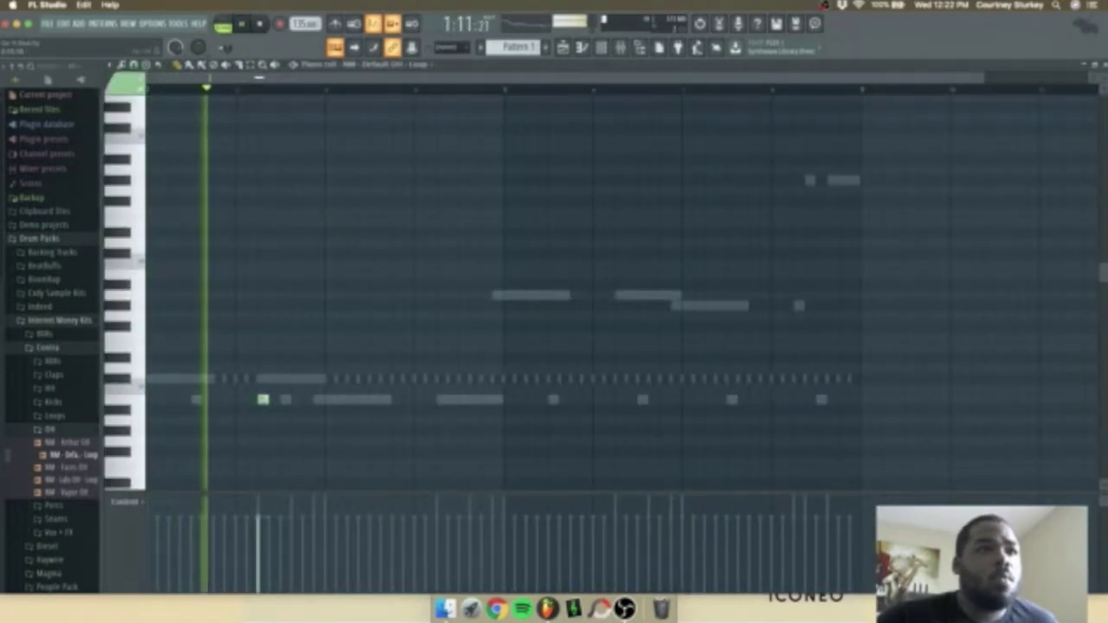
pyautogui.doubleClick(554, 399)
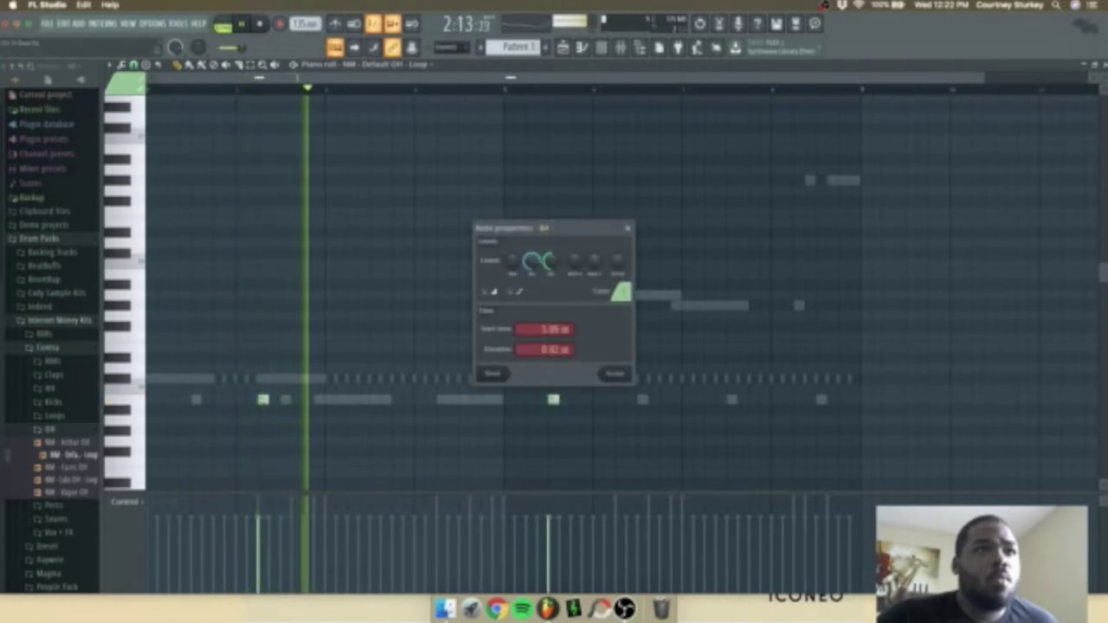
pyautogui.press('Escape')
pyautogui.rightClick(553, 399)
pyautogui.press('space')
pyautogui.rightClick(263, 399)
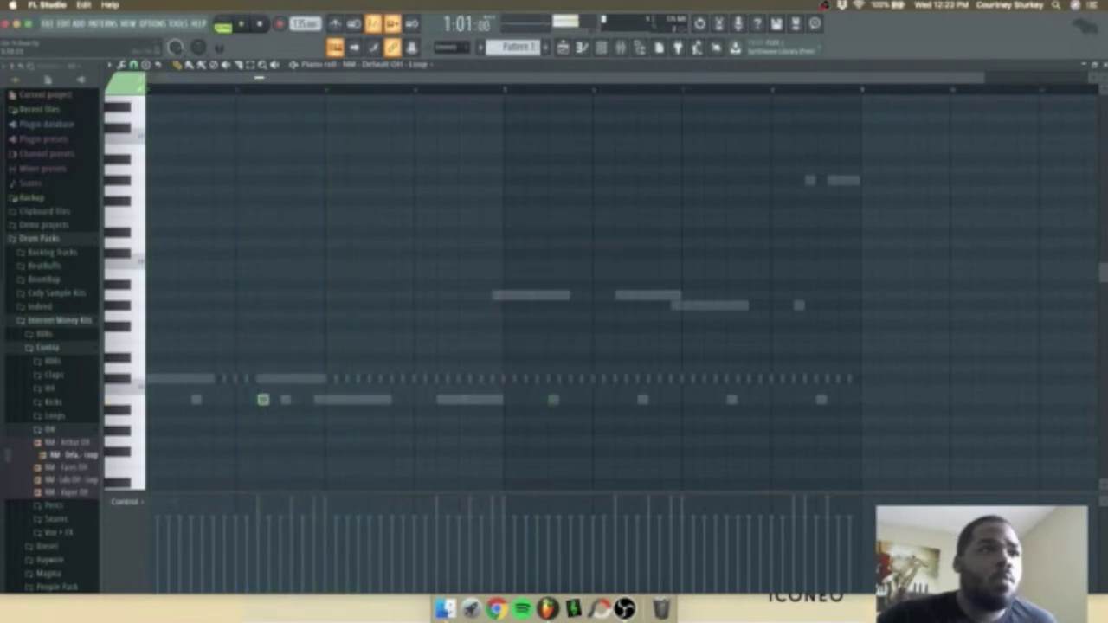
pyautogui.moveTo(263, 399); pyautogui.dragTo(218, 399)
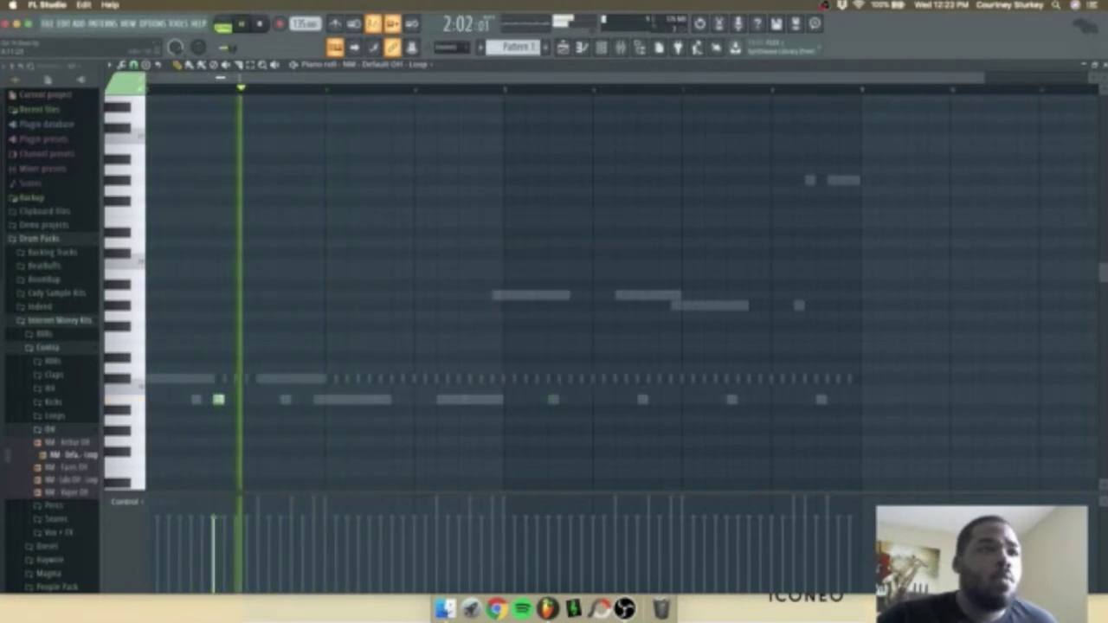
pyautogui.click(576, 399)
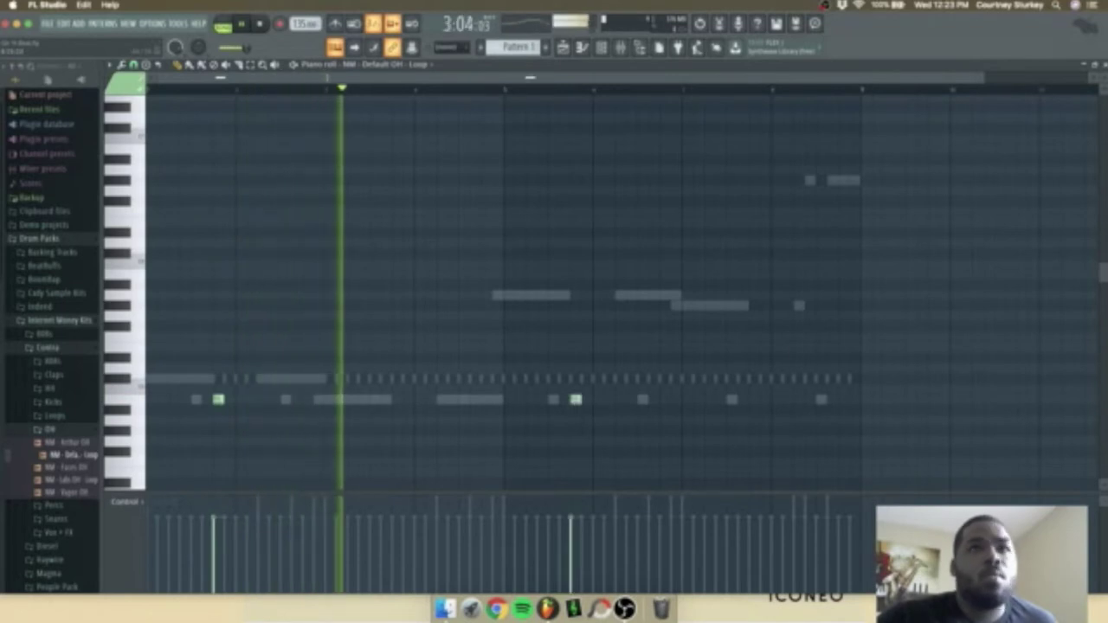
pyautogui.press('Escape')
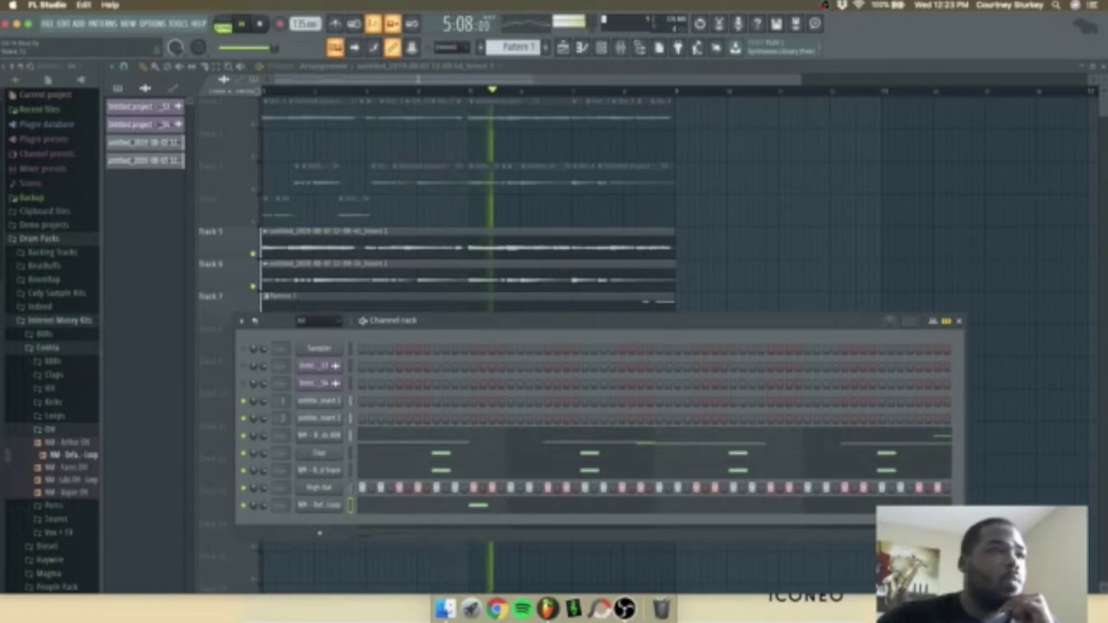
# Collapse the current drum kit's folder and expand the Haywire kit in Internet Money Kits.
pyautogui.click(49, 429)
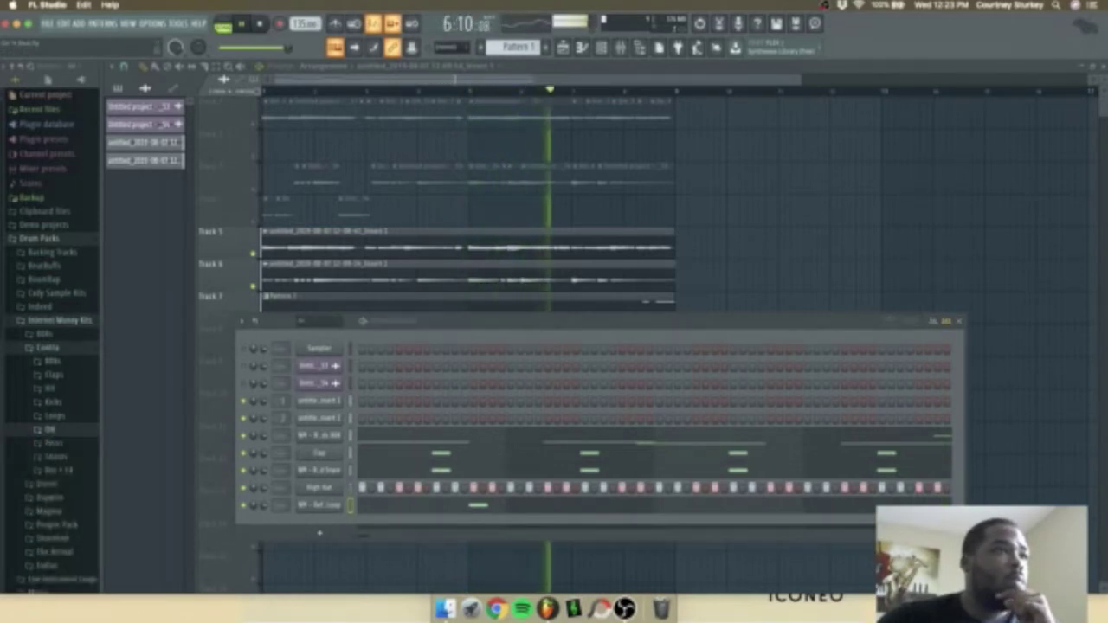
pyautogui.press('Left')
pyautogui.press('Left')
pyautogui.press('Down')
pyautogui.press('Down')
pyautogui.press('Right')
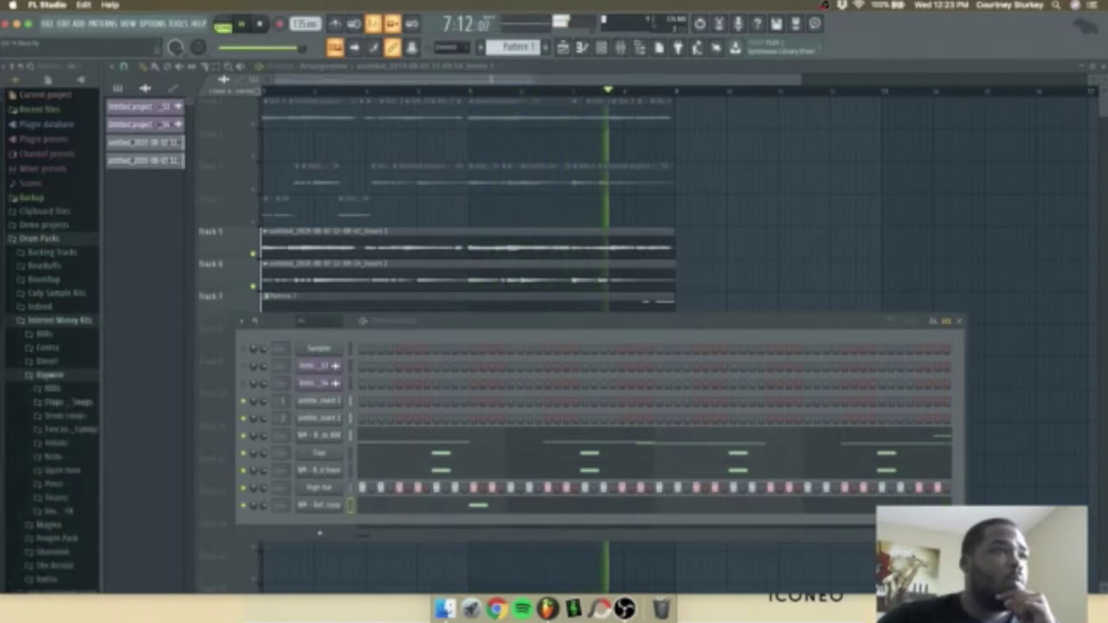
# Expand the Haywire kit's Kicks folder and add the blackpanther kick sample as a new channel.
pyautogui.press('Down')
pyautogui.press('Down')
pyautogui.press('Down')
pyautogui.press('Down')
pyautogui.press('Down')
pyautogui.press('Down')
pyautogui.press('Right')
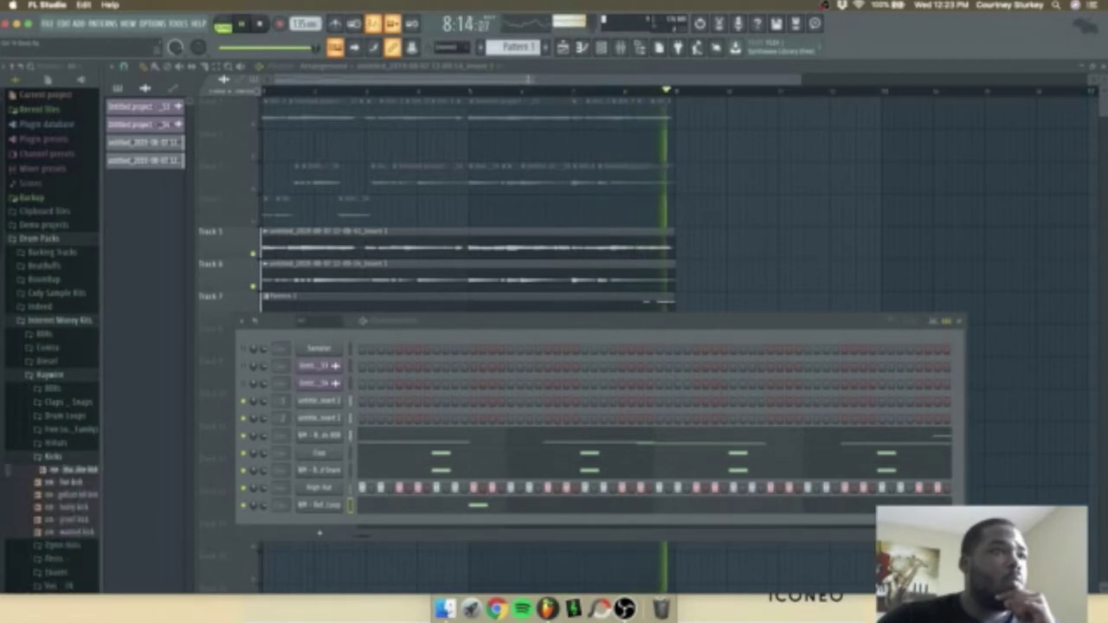
pyautogui.press('Return')
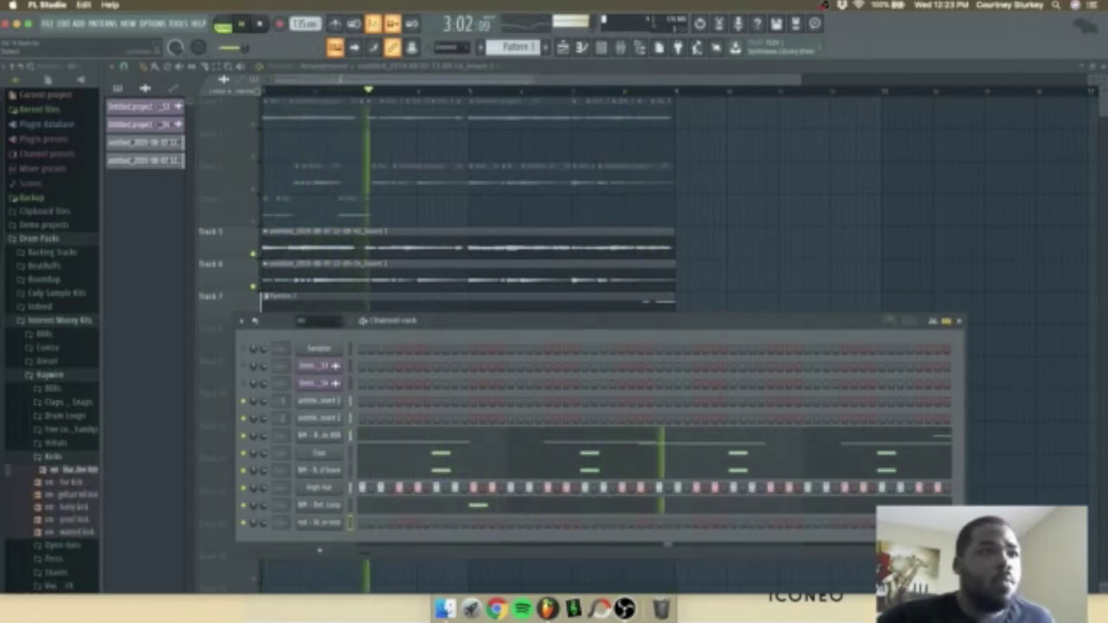
# Copy the 808 notes into the blackpanther kick channel as equally short hits, all limited to a single key.
pyautogui.press('F7')
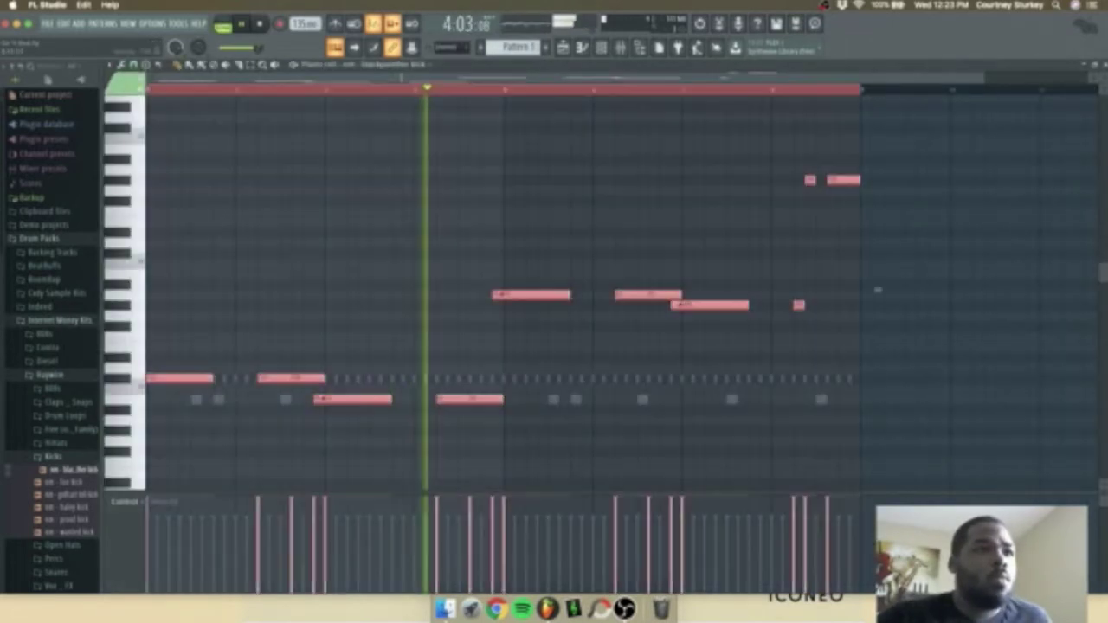
pyautogui.hotkey('shift', 'd')
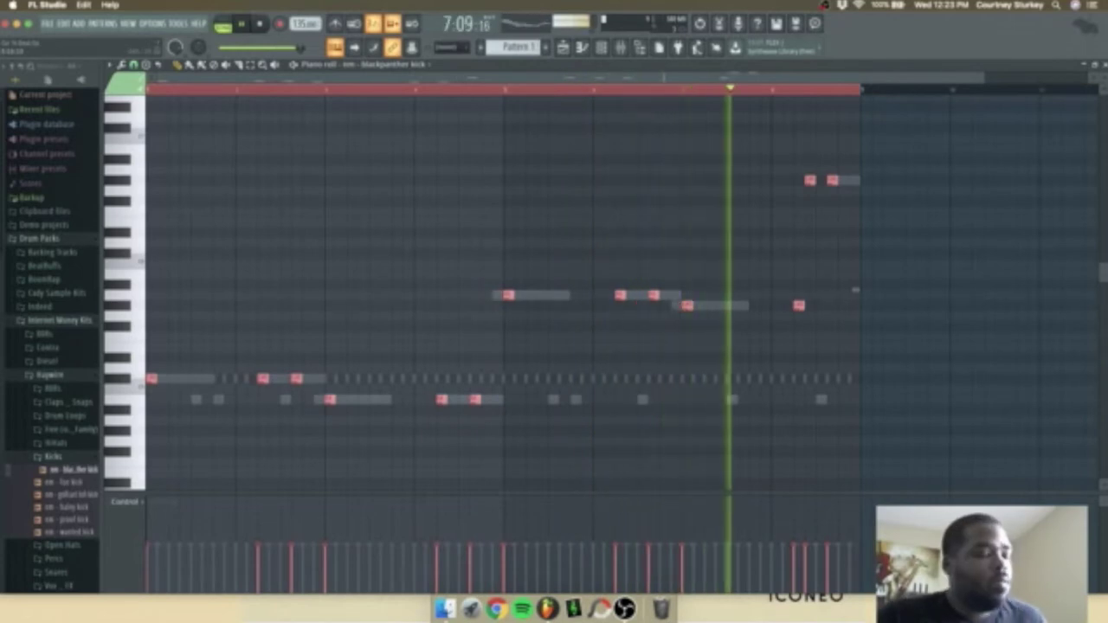
pyautogui.hotkey('alt', 'l')
pyautogui.press('Return')
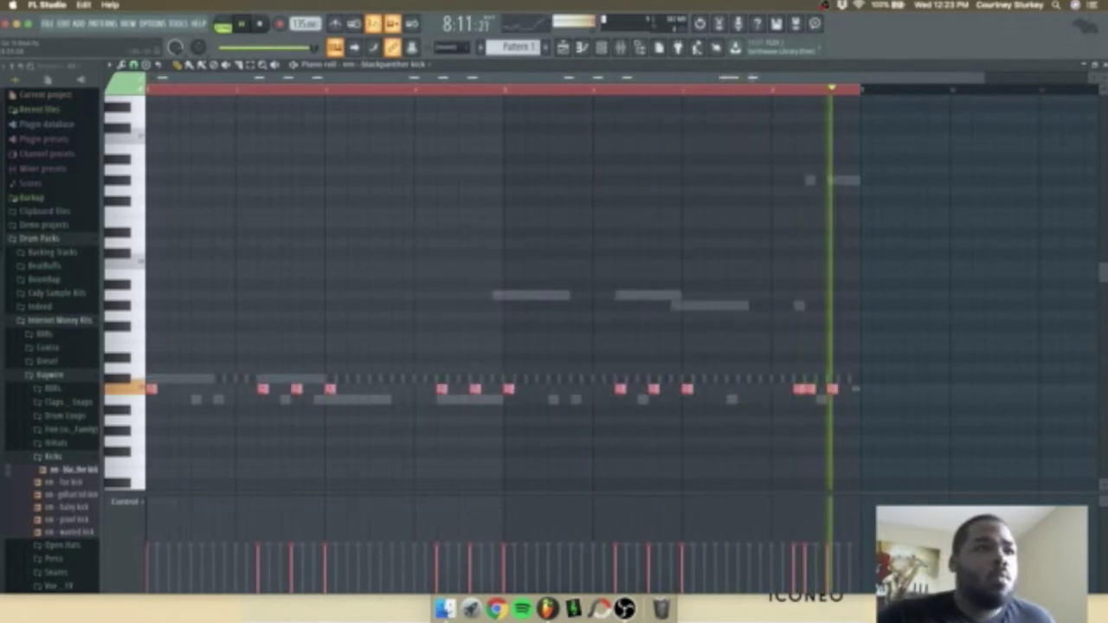
# Show note velocity in the control lane for the blackpanther kick notes, restart playback and deselect the notes.
pyautogui.click(126, 502)
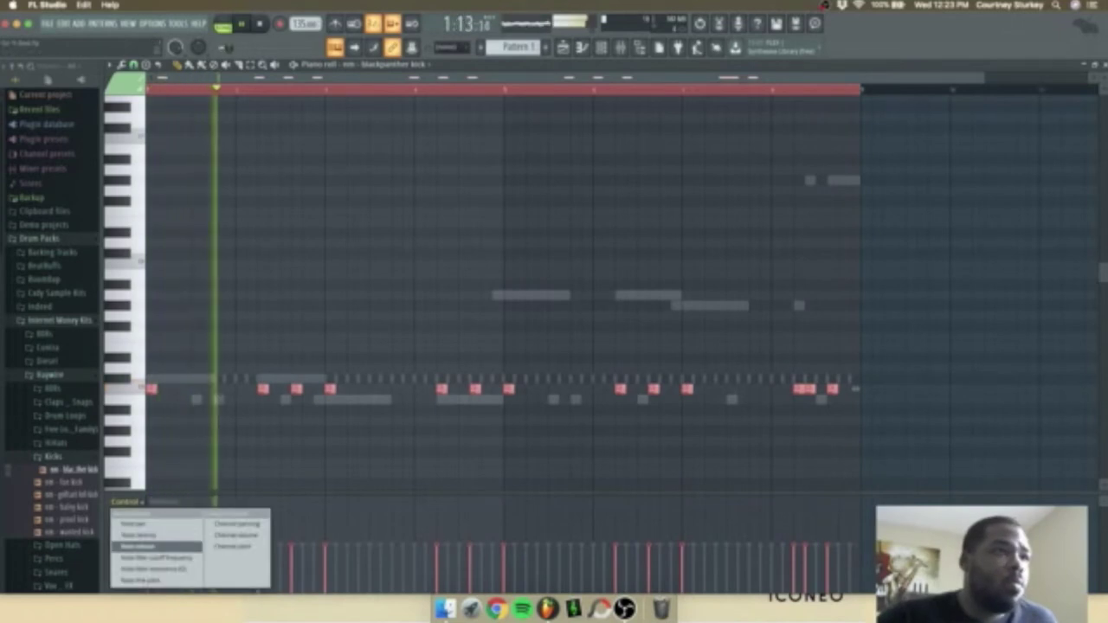
pyautogui.click(139, 535)
pyautogui.press('space')
pyautogui.press('space')
pyautogui.hotkey('ctrl', 'd')
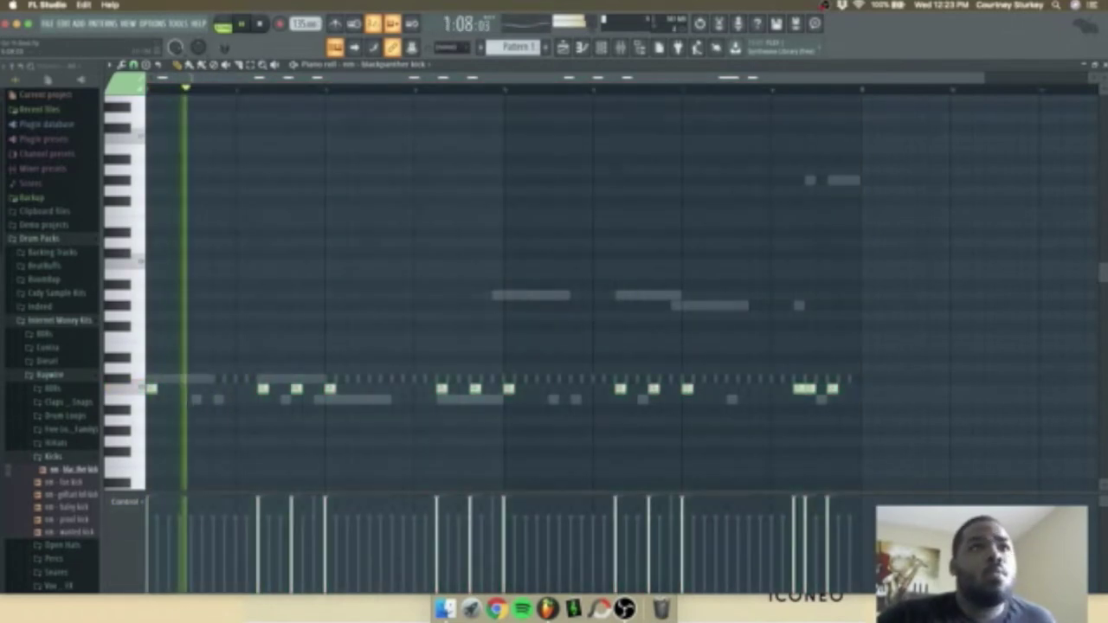
pyautogui.press('Escape')
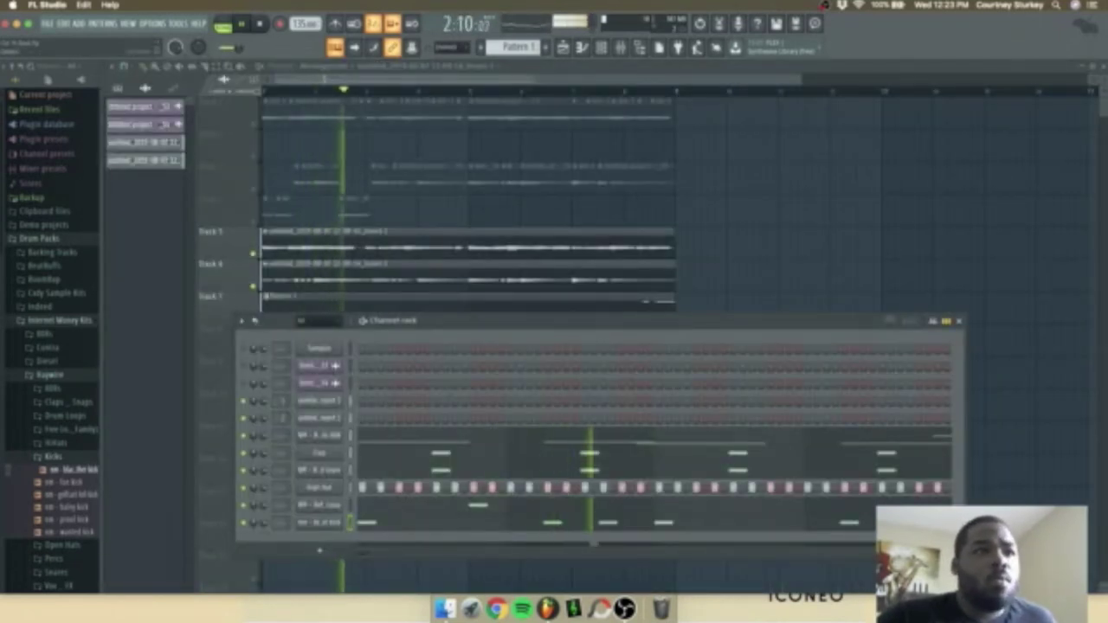
# Move the blackpanther kick channel up four places so it sits directly beneath the 808 channel.
pyautogui.hotkey('alt', 'Up')
pyautogui.hotkey('alt', 'Up')
pyautogui.hotkey('alt', 'Up')
pyautogui.hotkey('alt', 'Up')
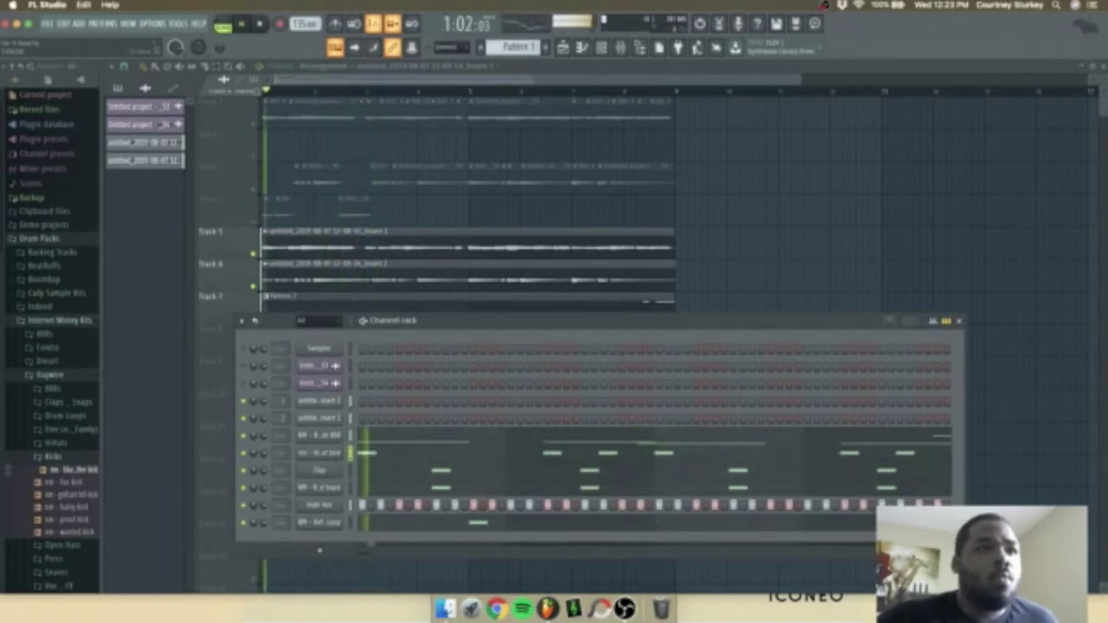
# Add extra blackpanther kick hits in bars 3, 5, 7 and 8, and transpose the kick pattern down one semitone.
pyautogui.press('F7')
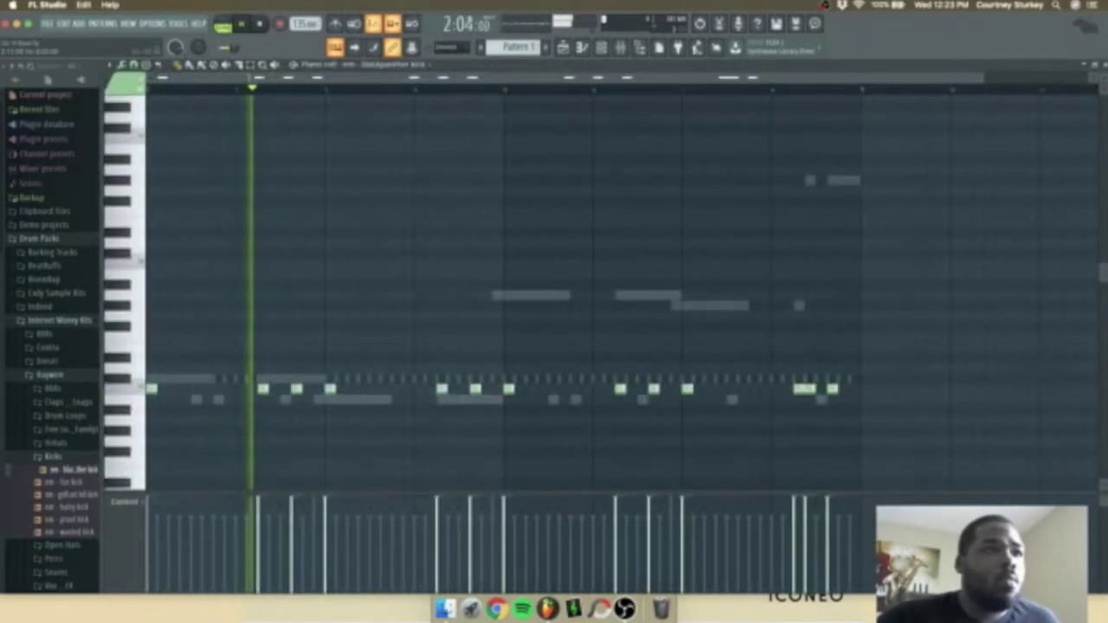
pyautogui.click(341, 389)
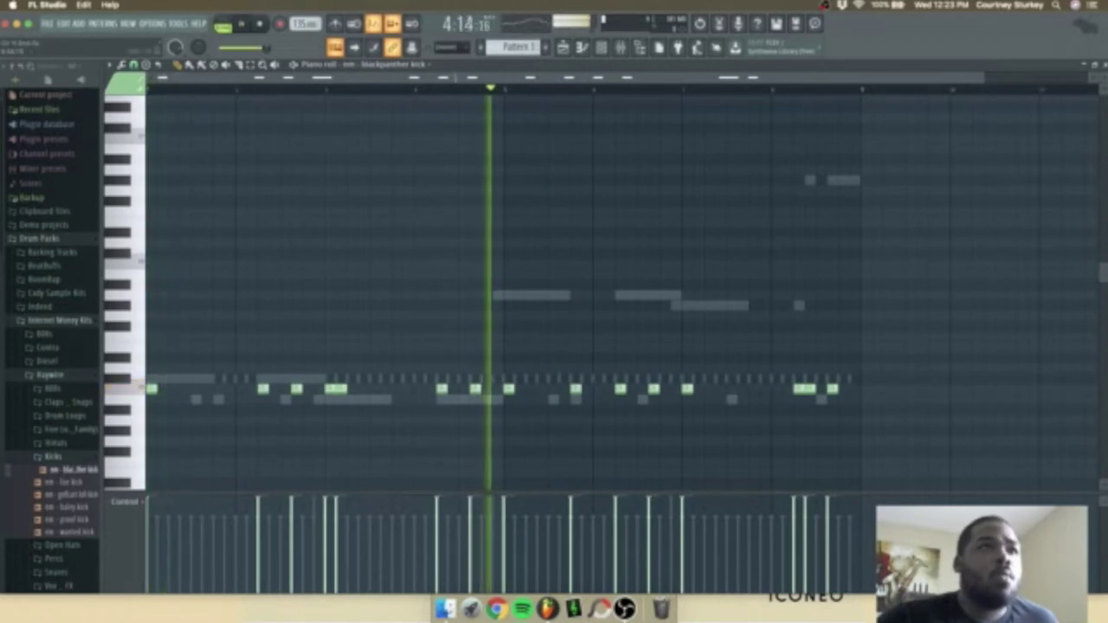
pyautogui.hotkey('shift', 'Down')
pyautogui.hotkey('shift', 'Down')
pyautogui.hotkey('shift', 'Up')
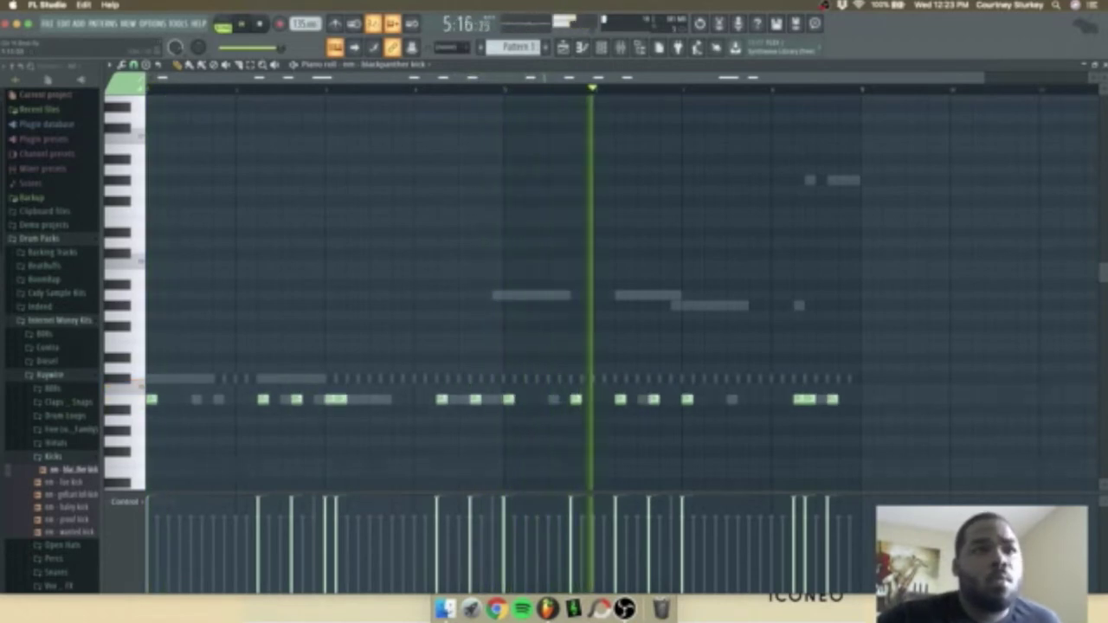
pyautogui.click(710, 399)
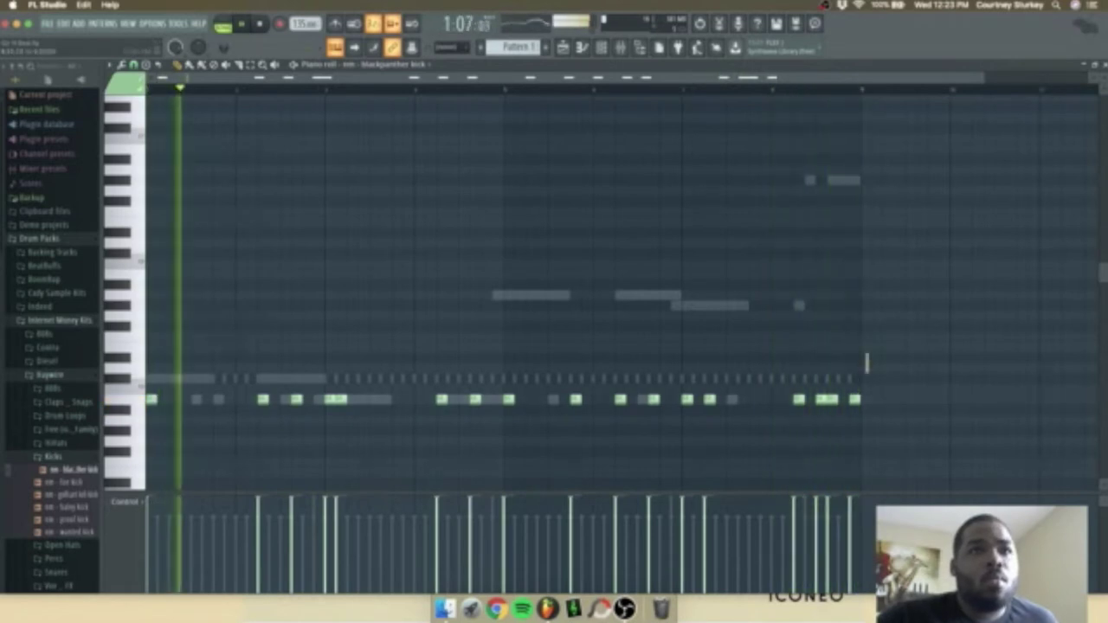
pyautogui.click(854, 399)
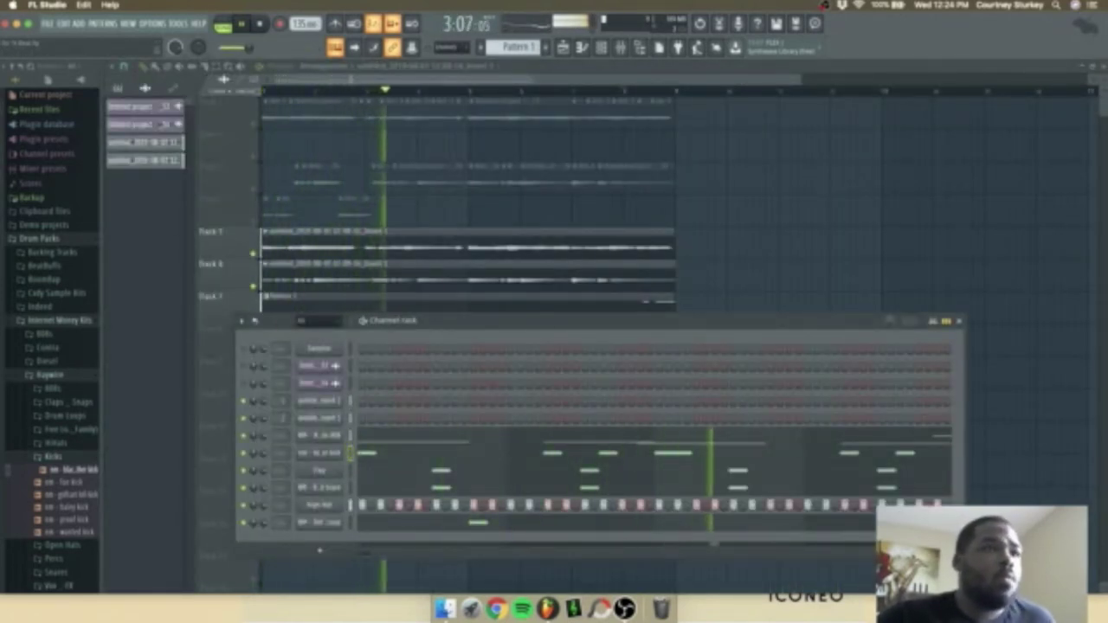
# Expand the Haywire kit's Percs folder in place of Kicks and add the guiro perc sample as a new channel.
pyautogui.click(53, 456)
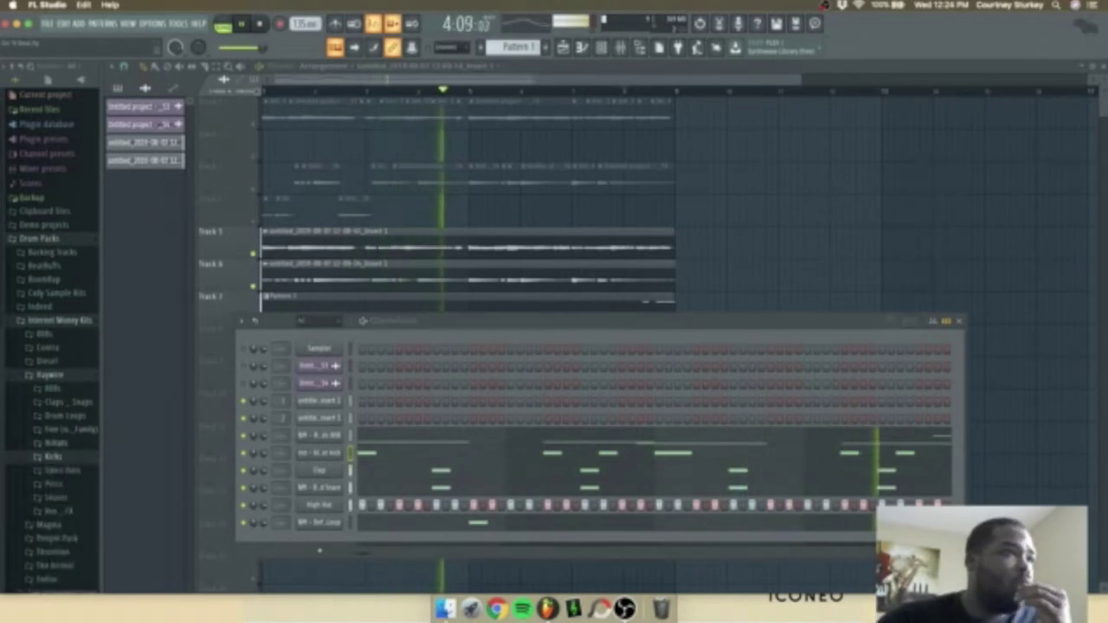
pyautogui.click(53, 484)
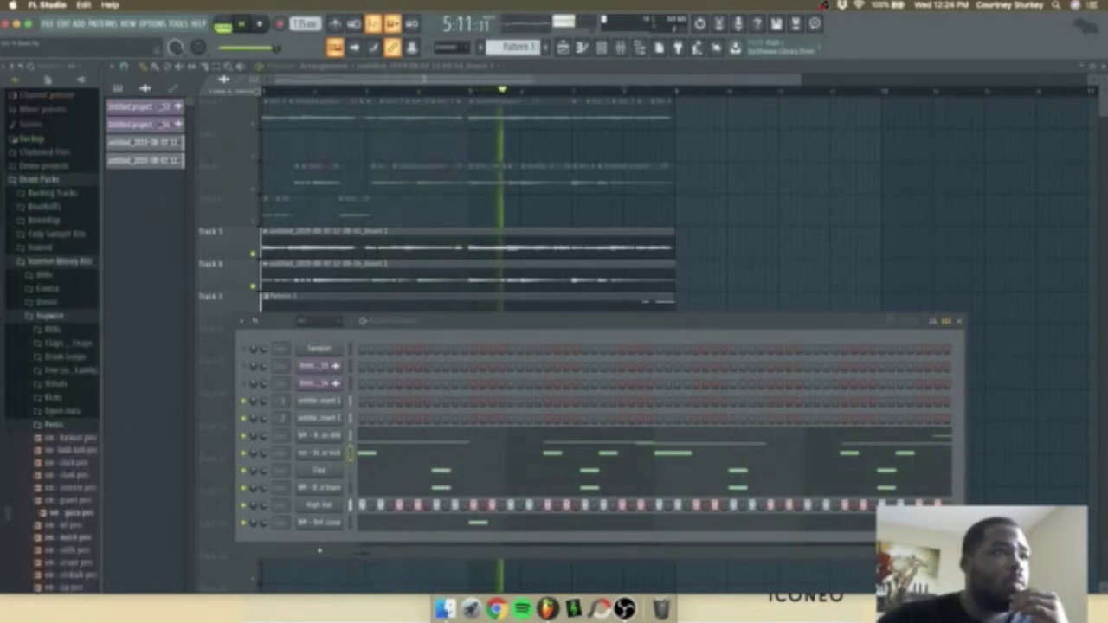
pyautogui.click(69, 537)
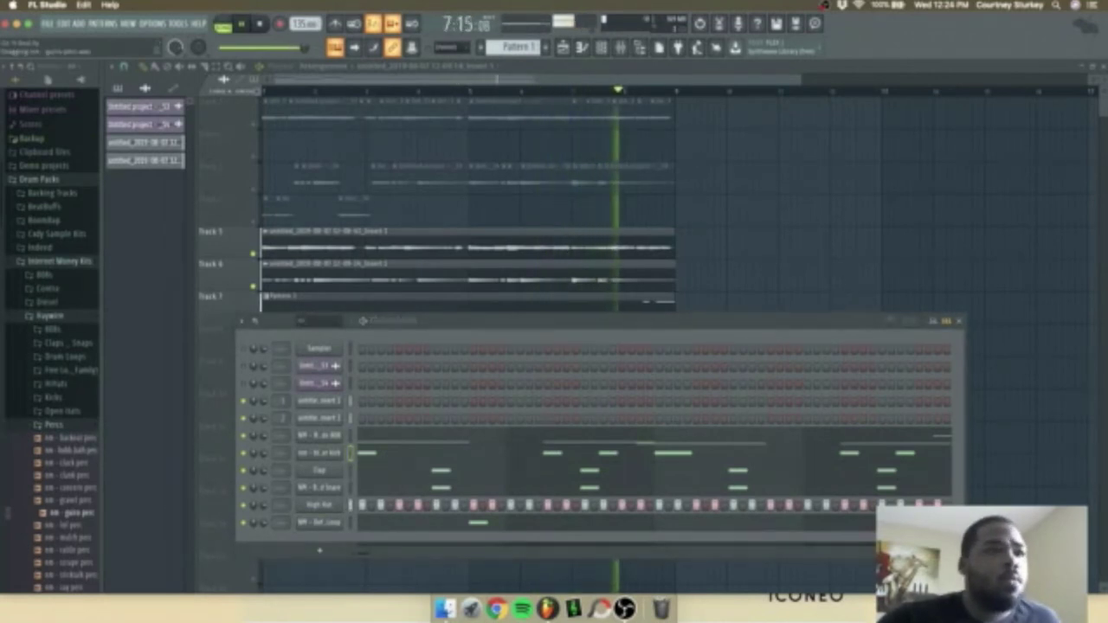
pyautogui.moveTo(71, 512); pyautogui.dragTo(320, 549)
# Place a short guiro perc note at the start of bar 1 and restart playback to audition it.
pyautogui.rightClick(329, 540)
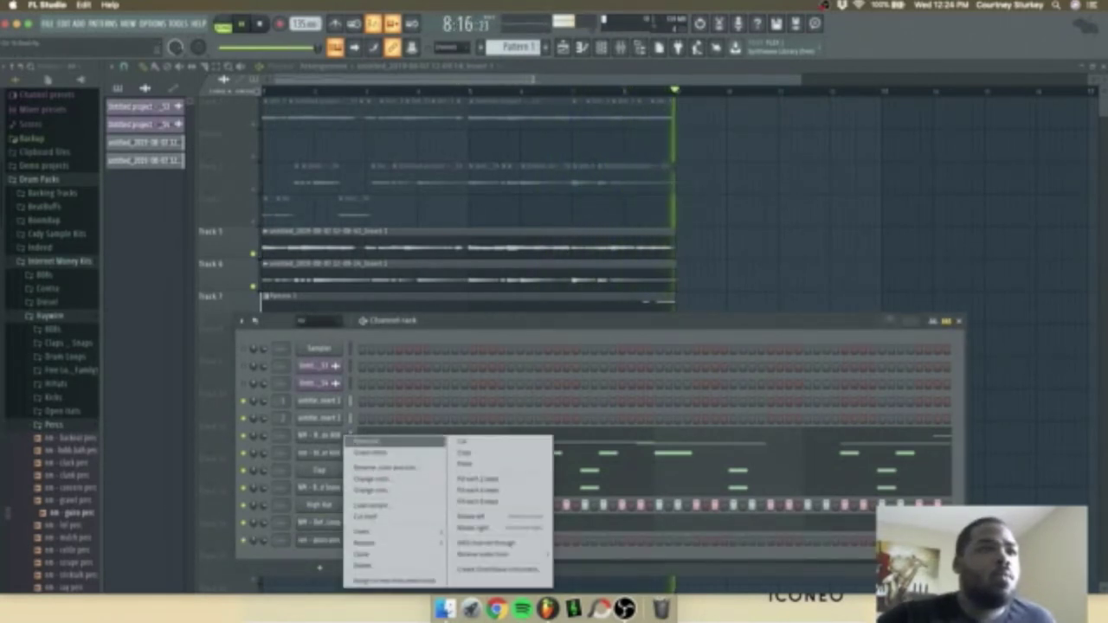
pyautogui.click(380, 442)
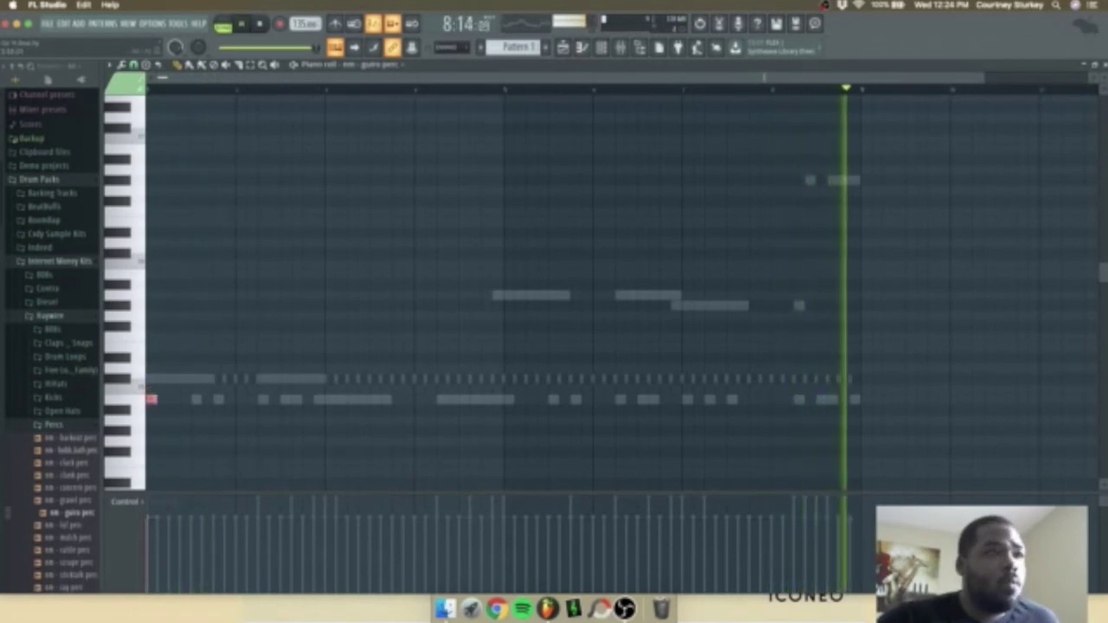
pyautogui.press('space')
pyautogui.press('space')
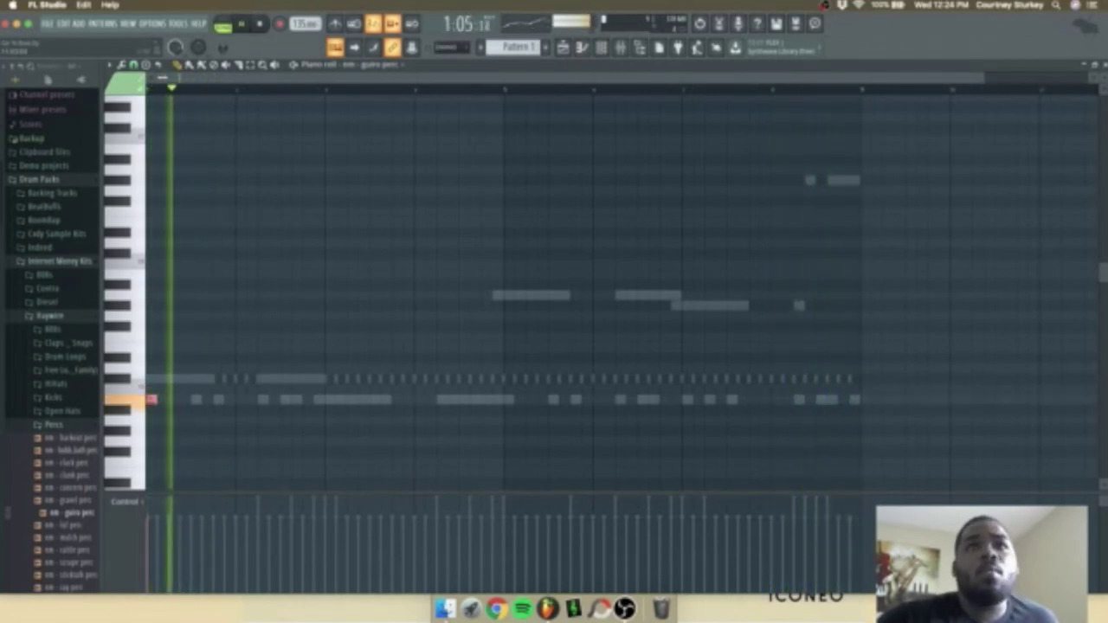
pyautogui.press('Escape')
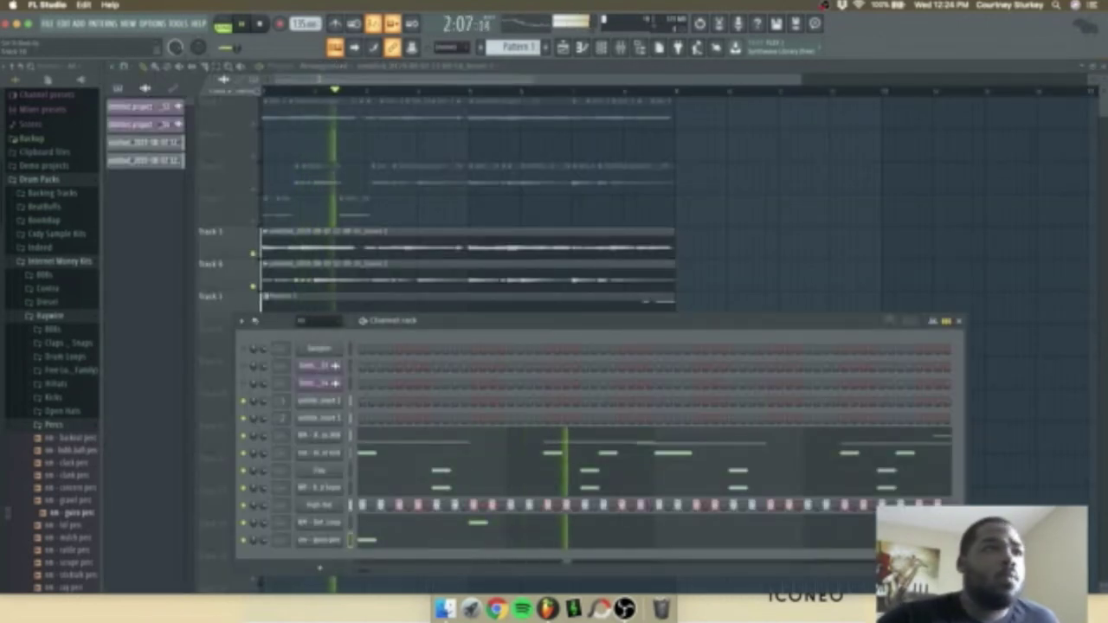